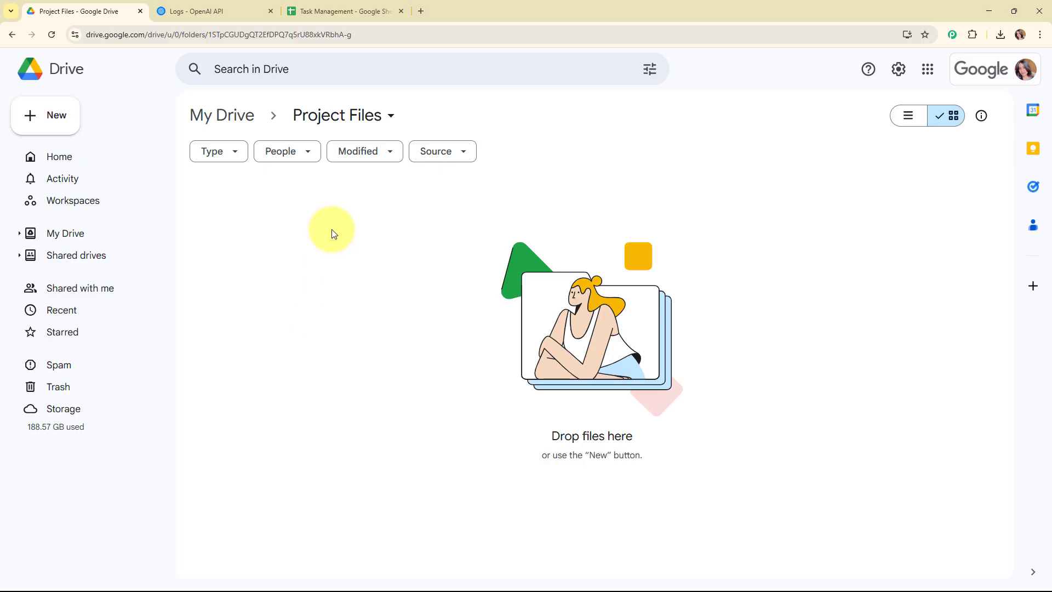
Review the OpenAI API logs page, the Drive Project Files folder and the Client Name and Tasks columns of the Task Management sheet.
click(230, 10)
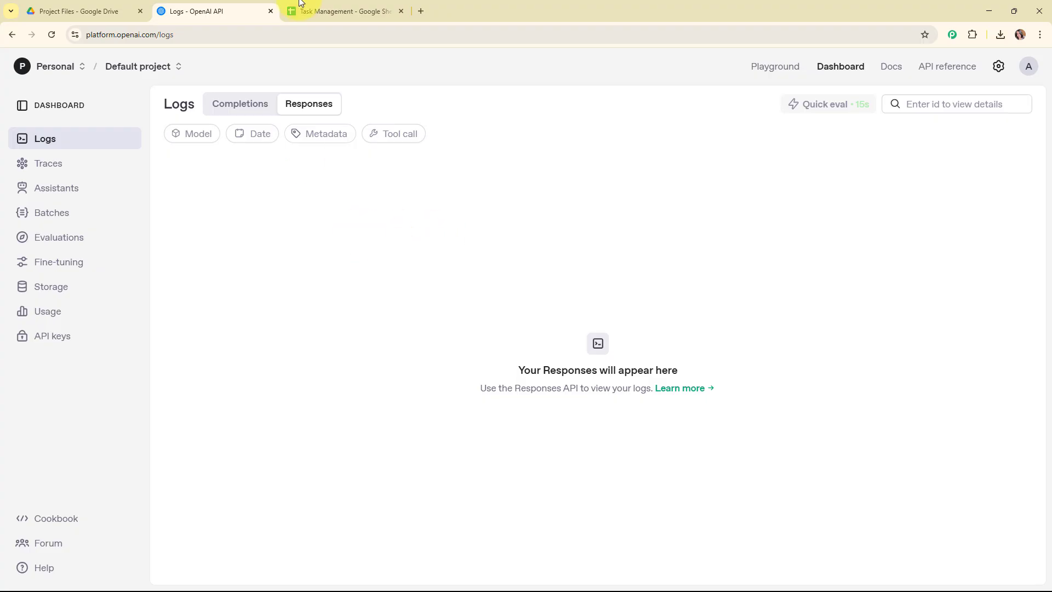
click(336, 7)
click(122, 187)
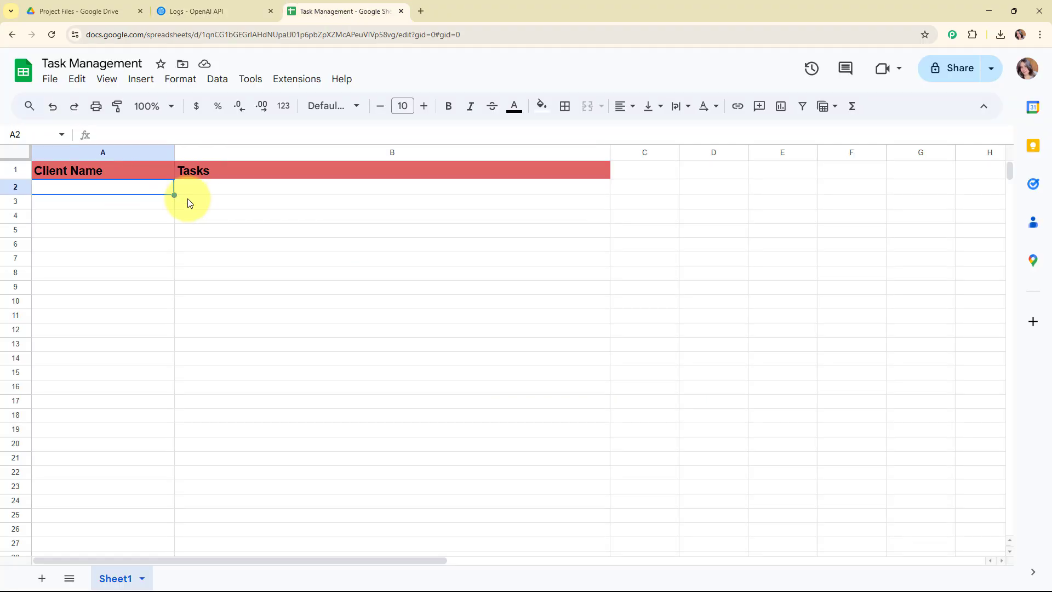
click(101, 8)
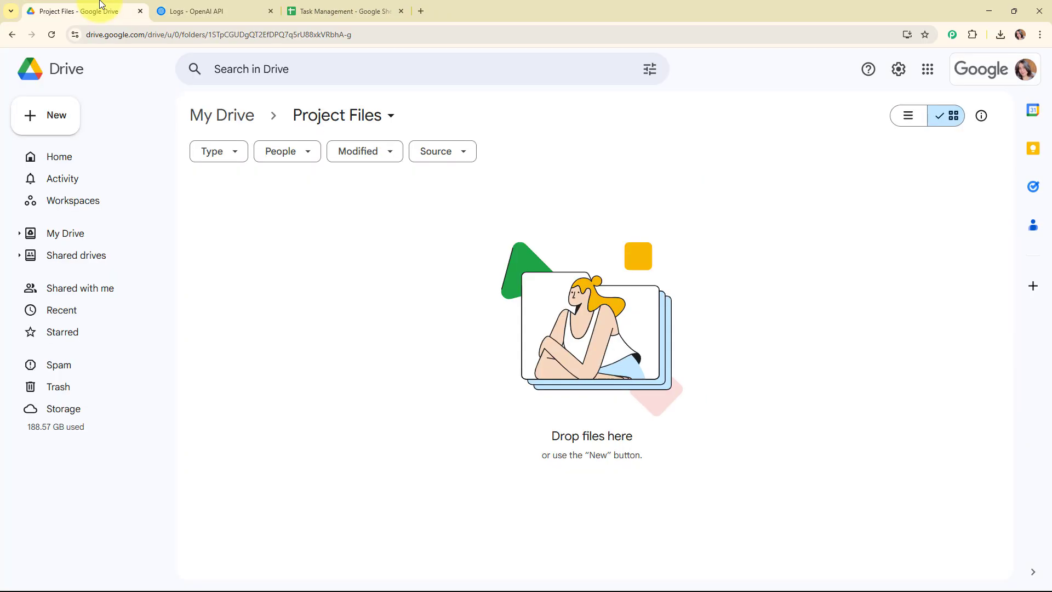
click(204, 6)
click(316, 7)
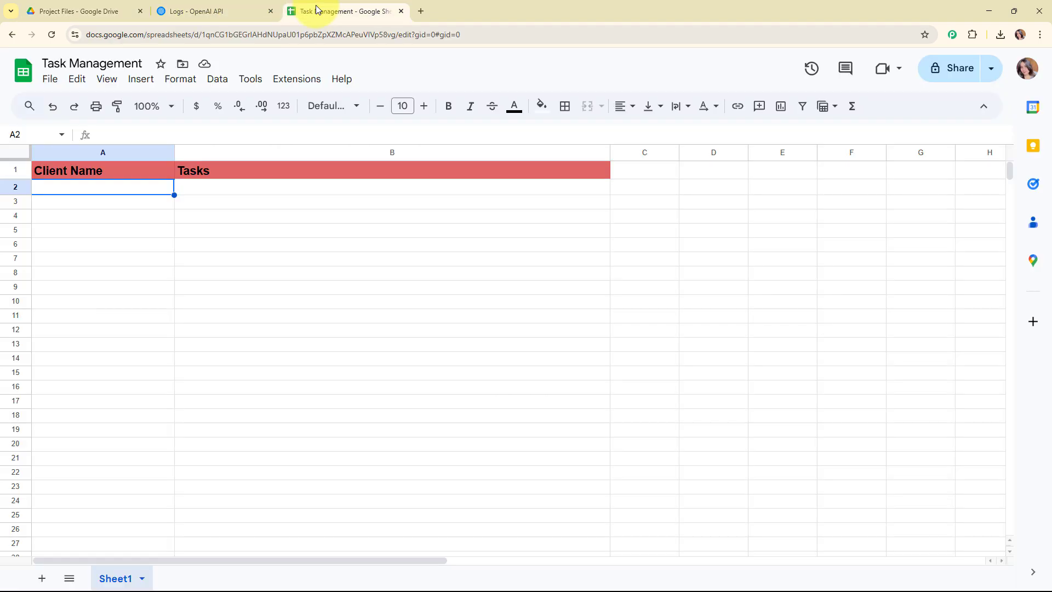
Open the Pabbly Connect website at pabbly.com/connect in a new browser tab.
click(421, 11)
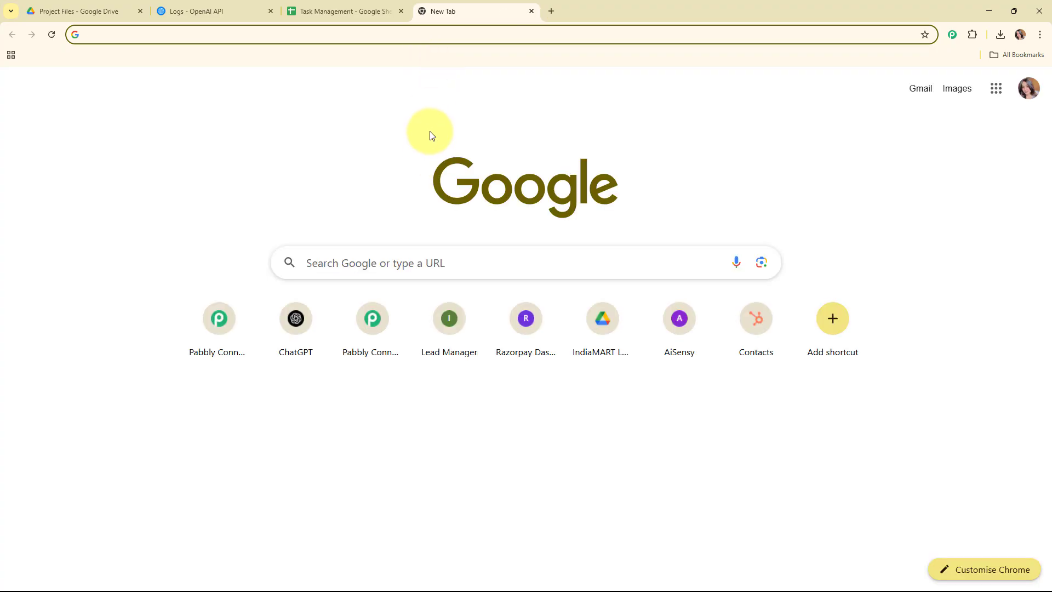
text(pabbly)
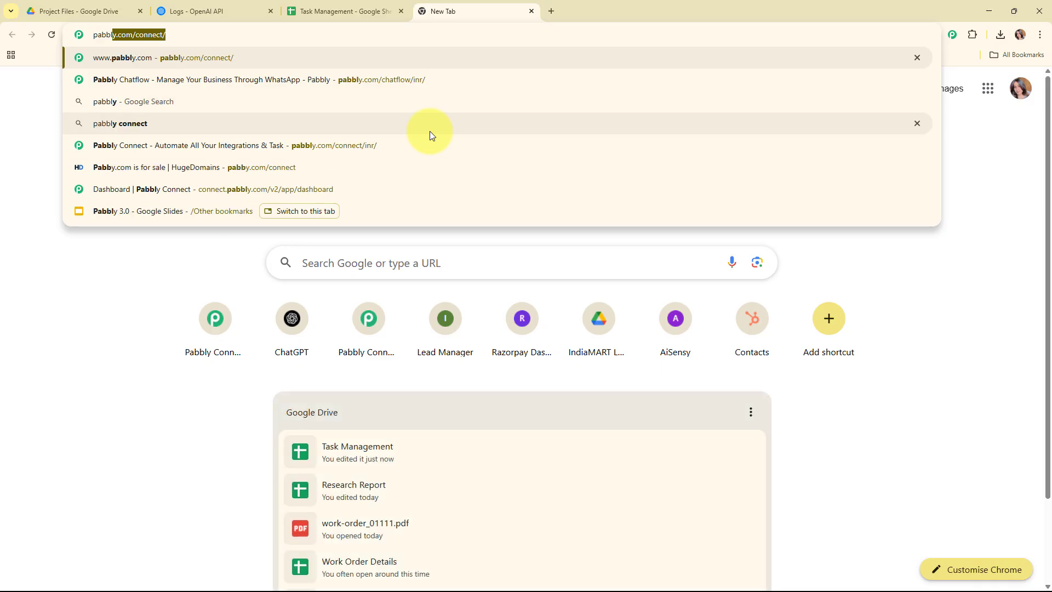
text(.c)
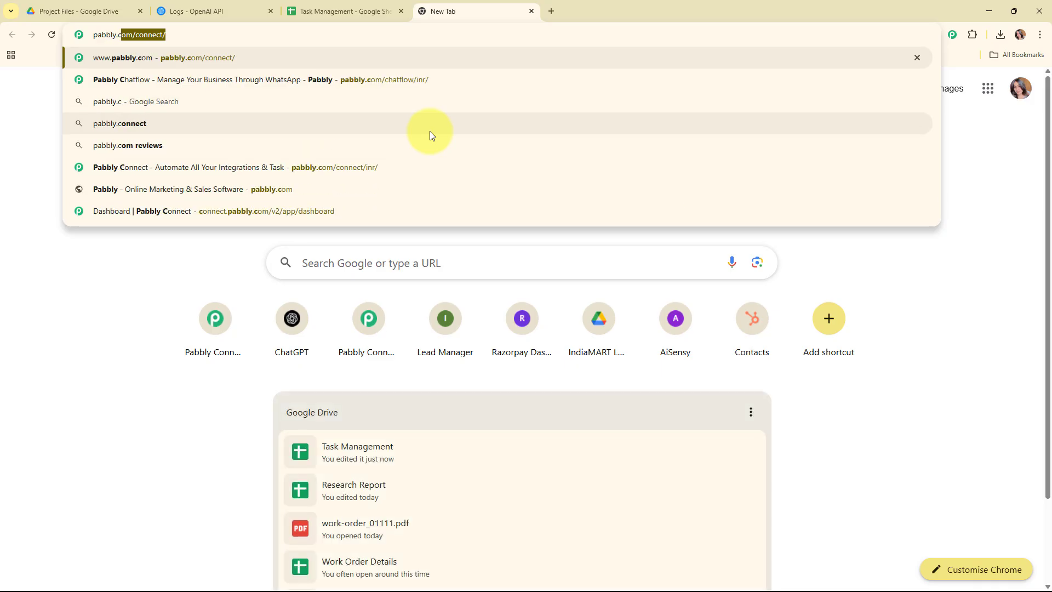
text(om/co)
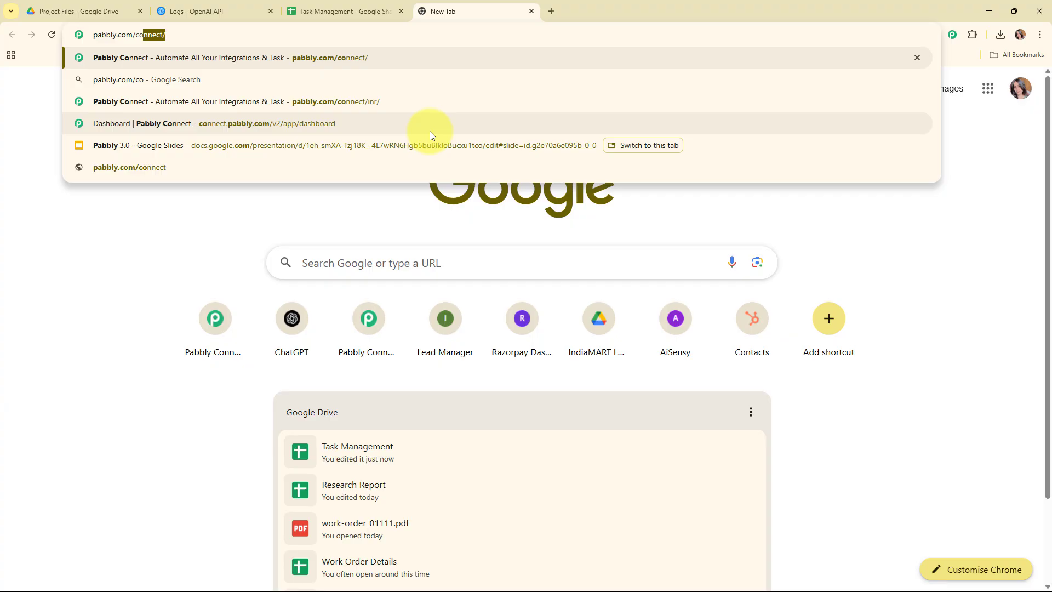
key(Return)
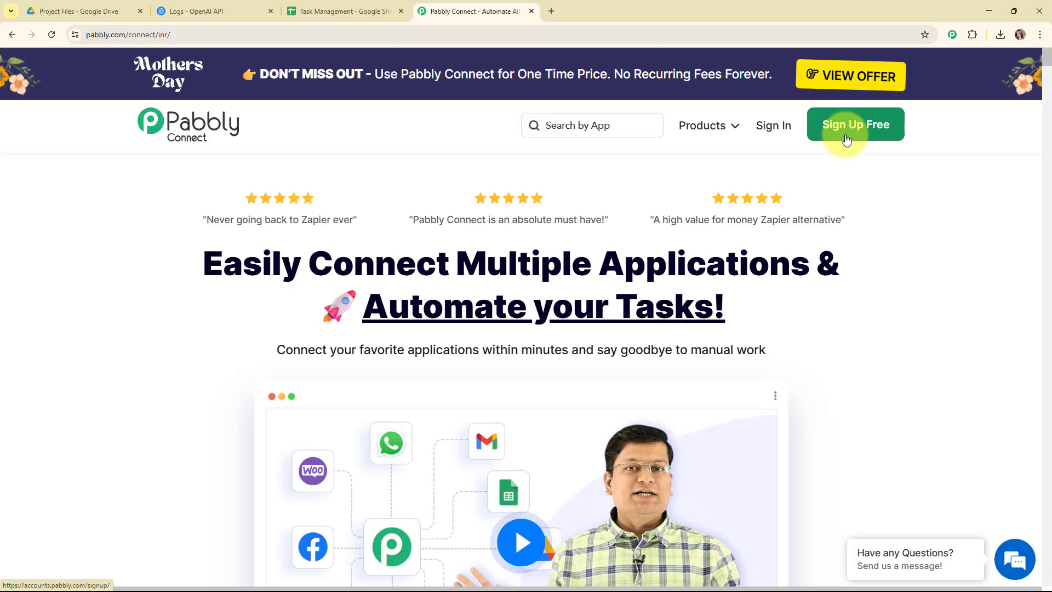
Sign in to Pabbly and access Pabbly Connect from the list of all Pabbly apps.
click(770, 133)
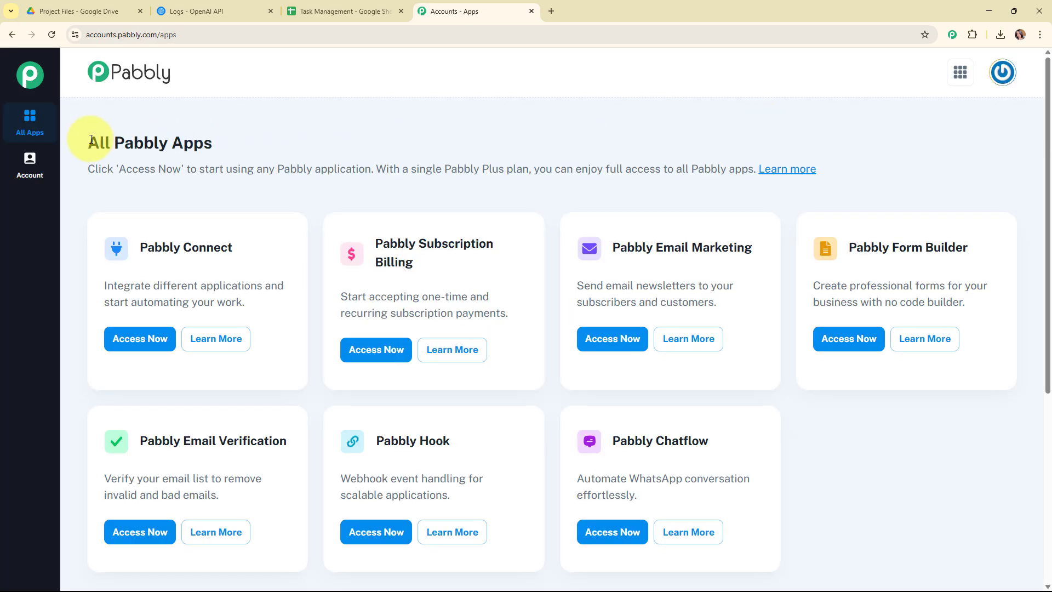
drag(89, 137, 274, 142)
click(406, 141)
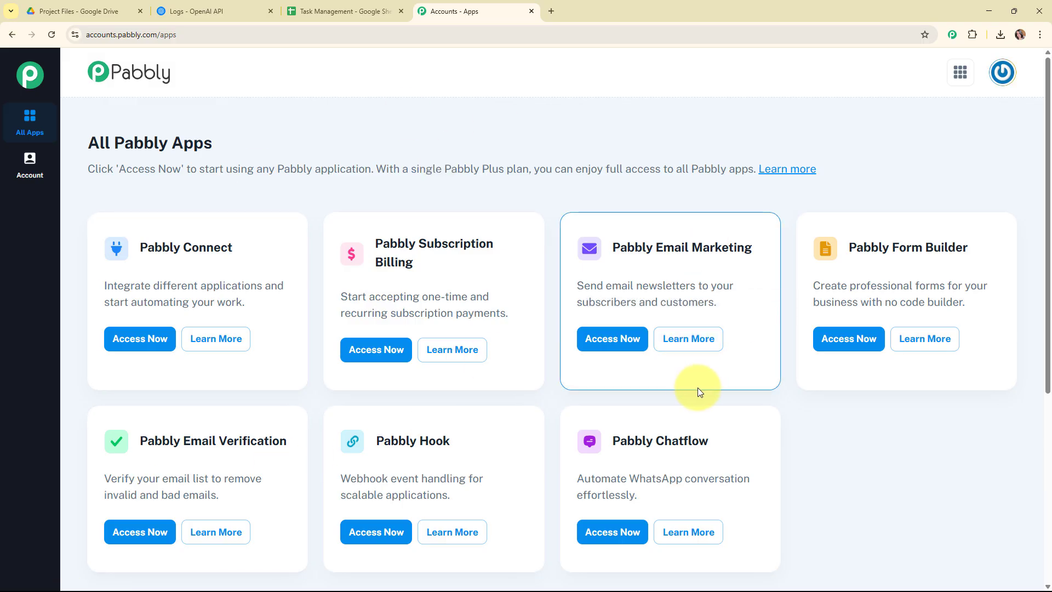
click(113, 351)
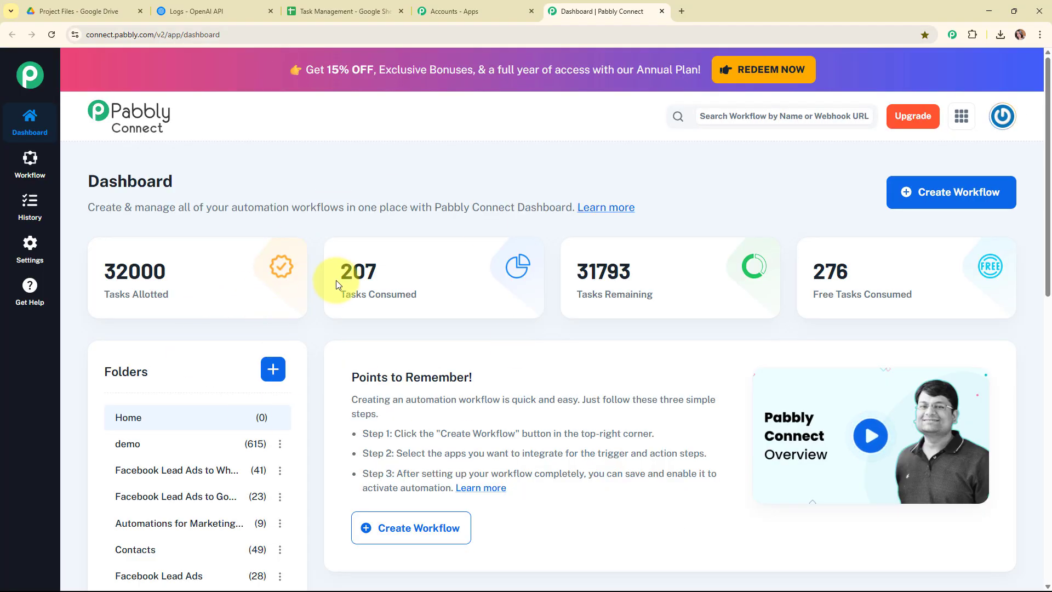
Set up a new workflow named "Automate Task Management Using AI Agent" in the Automations folder.
mouse_move(337, 283)
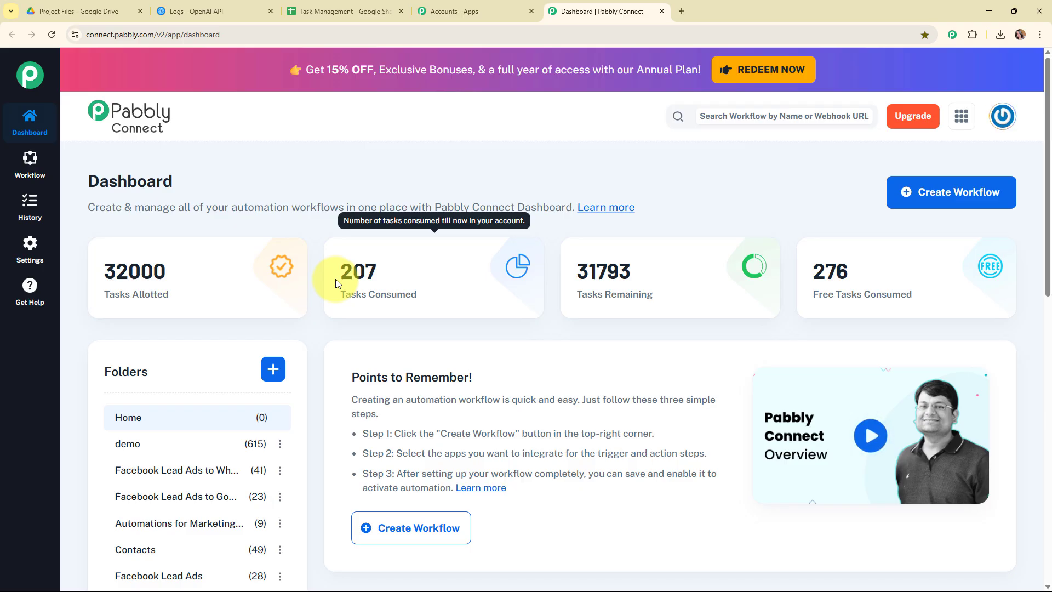
click(953, 197)
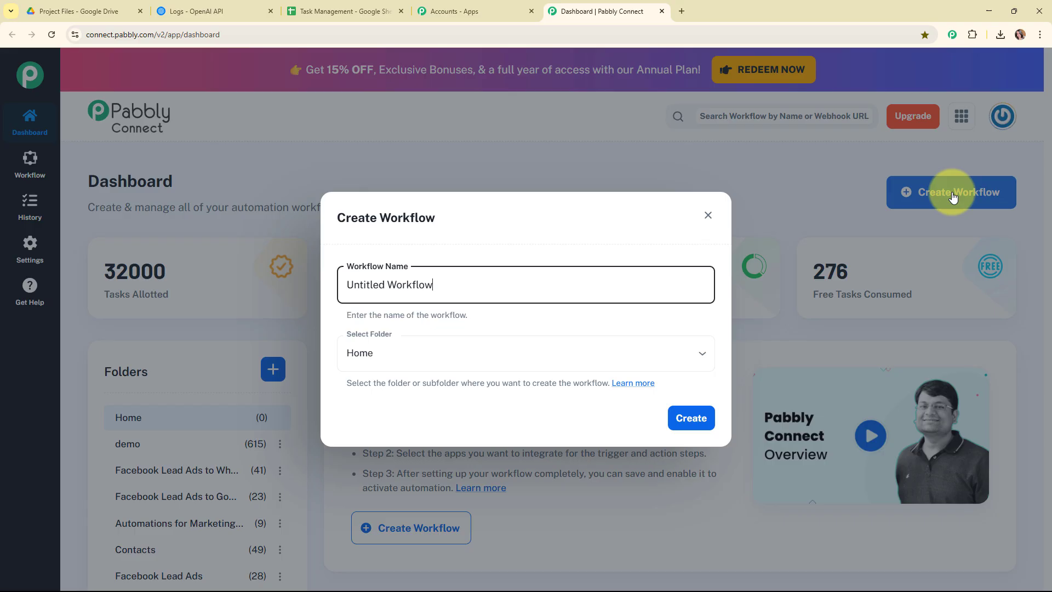
triple_click(399, 287)
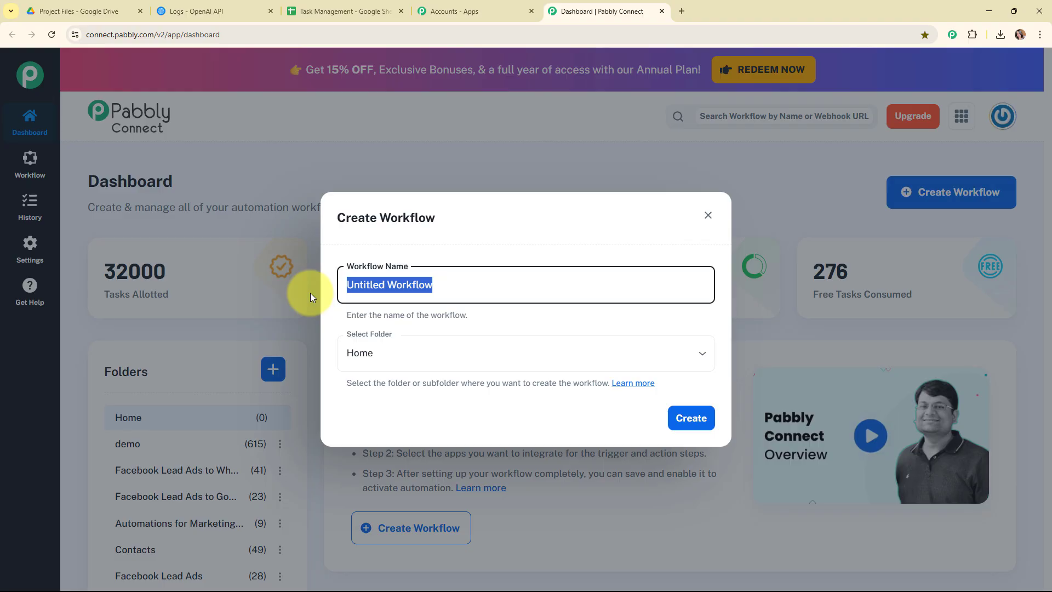
text(Automate Task Management Using AI Agent)
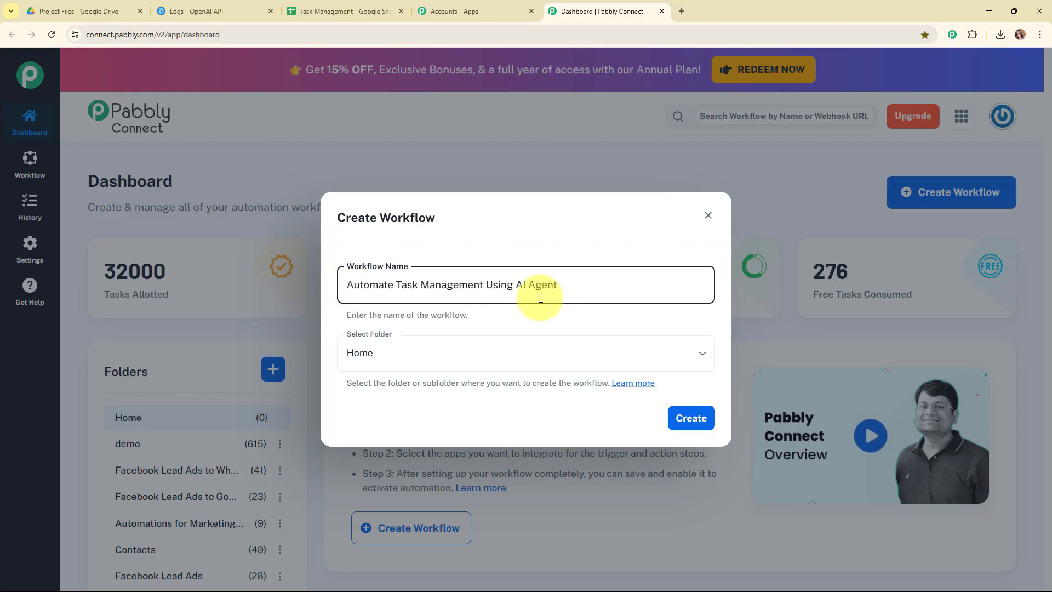
click(355, 352)
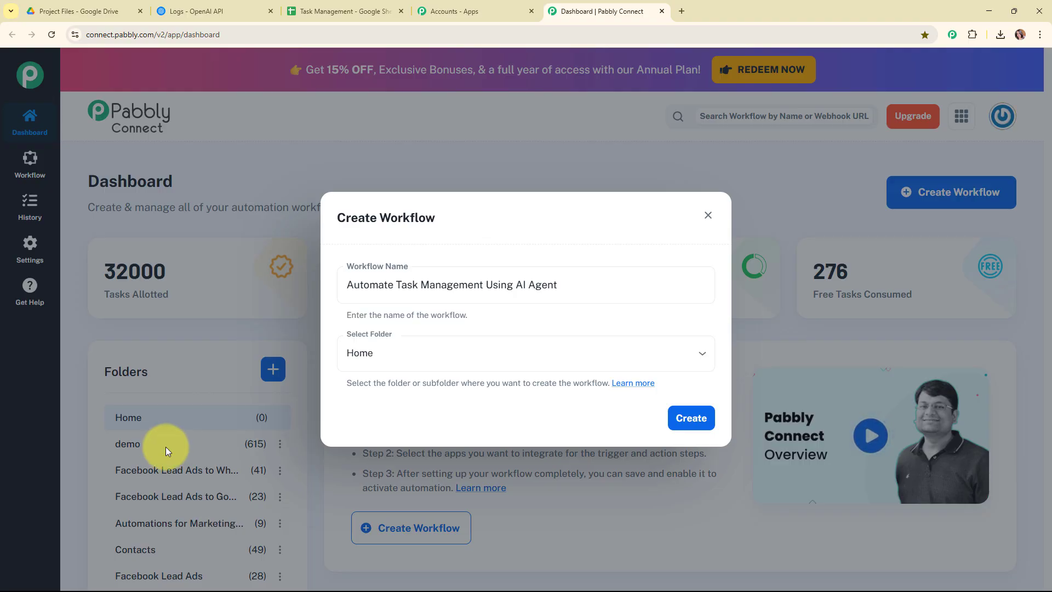
click(429, 353)
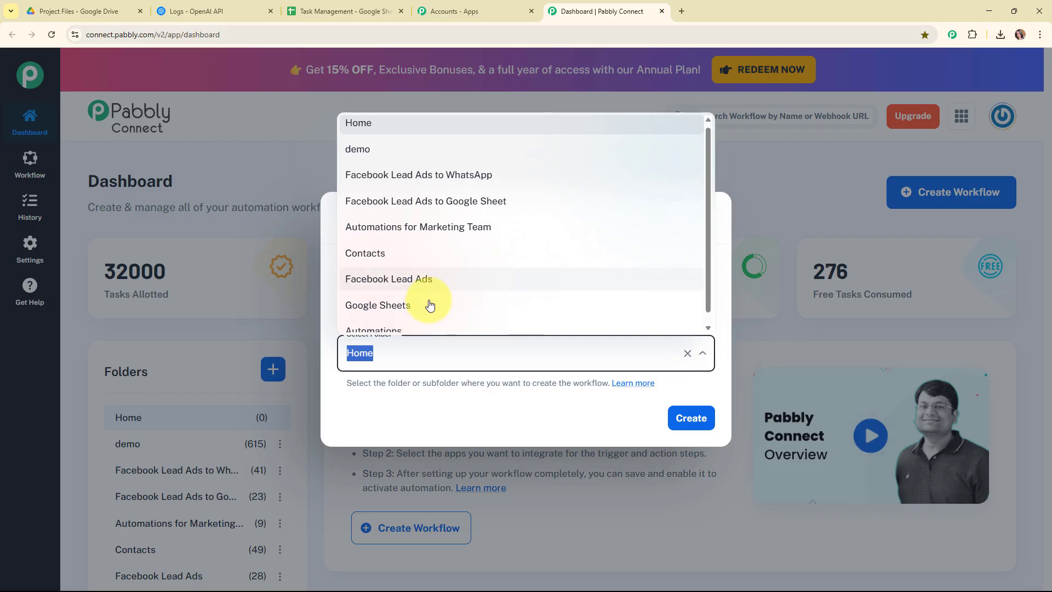
scroll(430, 312, down, 1)
click(431, 324)
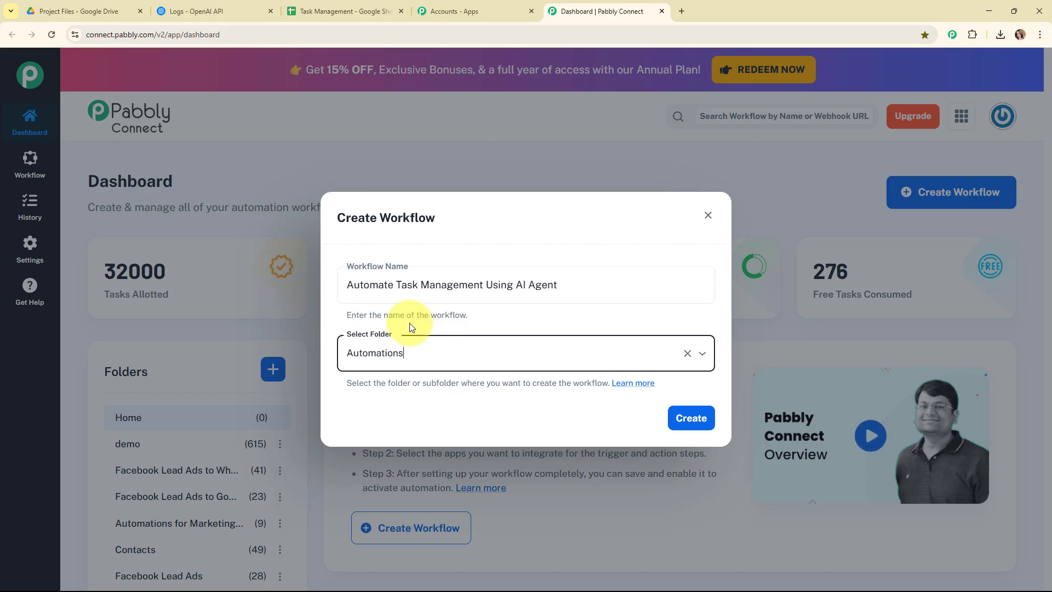
Read the Pabbly forum article on creating folders and nested folders, and close it.
click(638, 385)
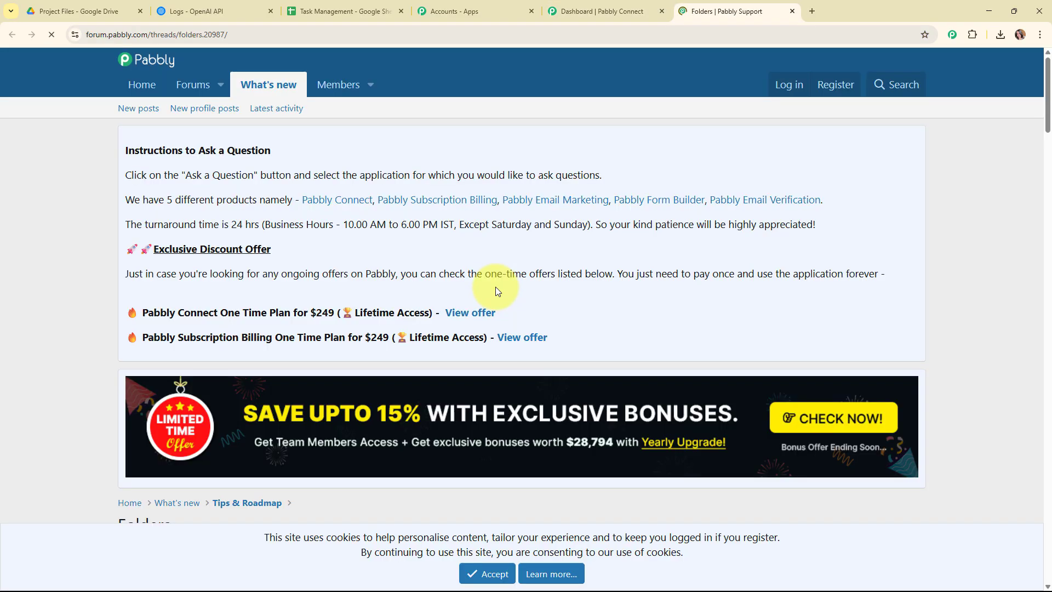
scroll(496, 288, down, 10)
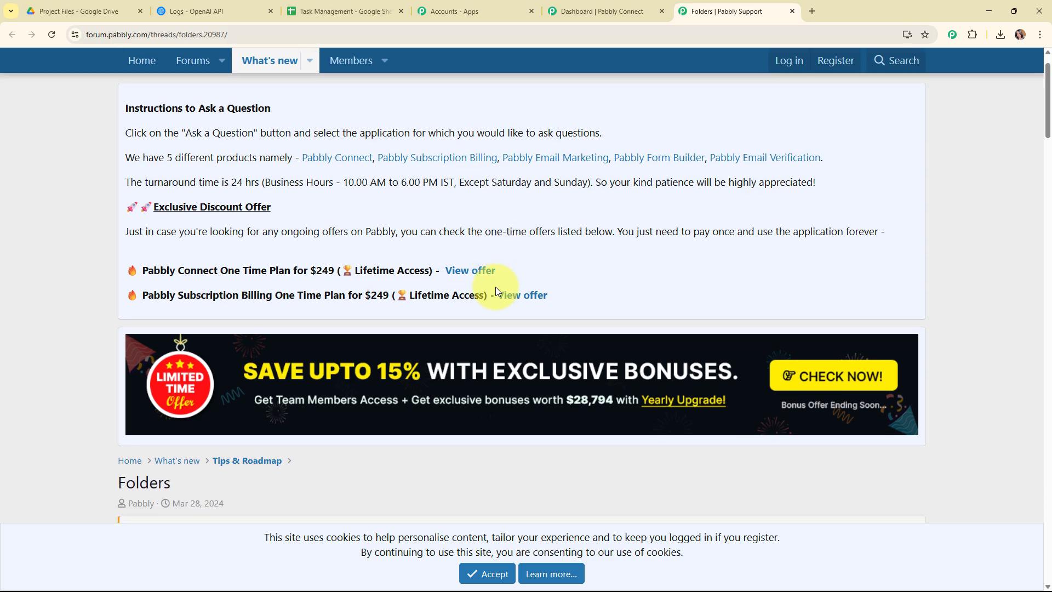
scroll(498, 290, down, 14)
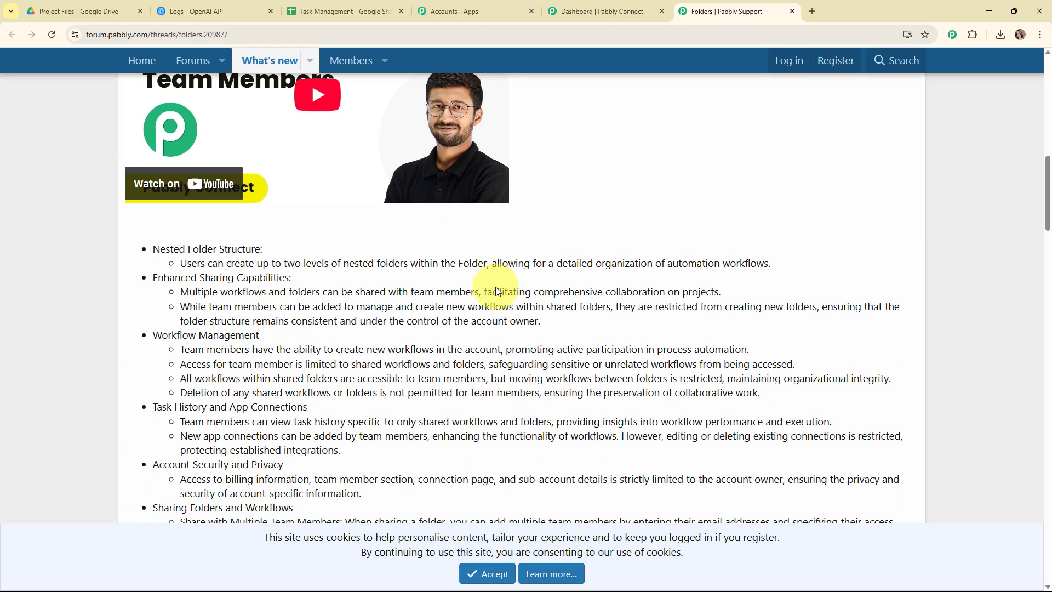
scroll(496, 288, down, 5)
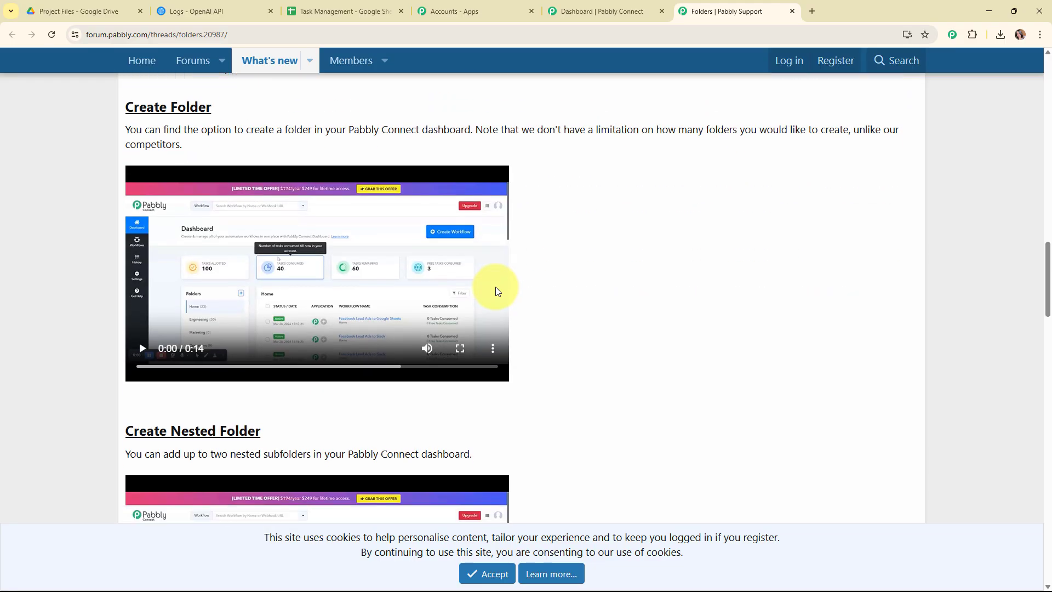
click(791, 11)
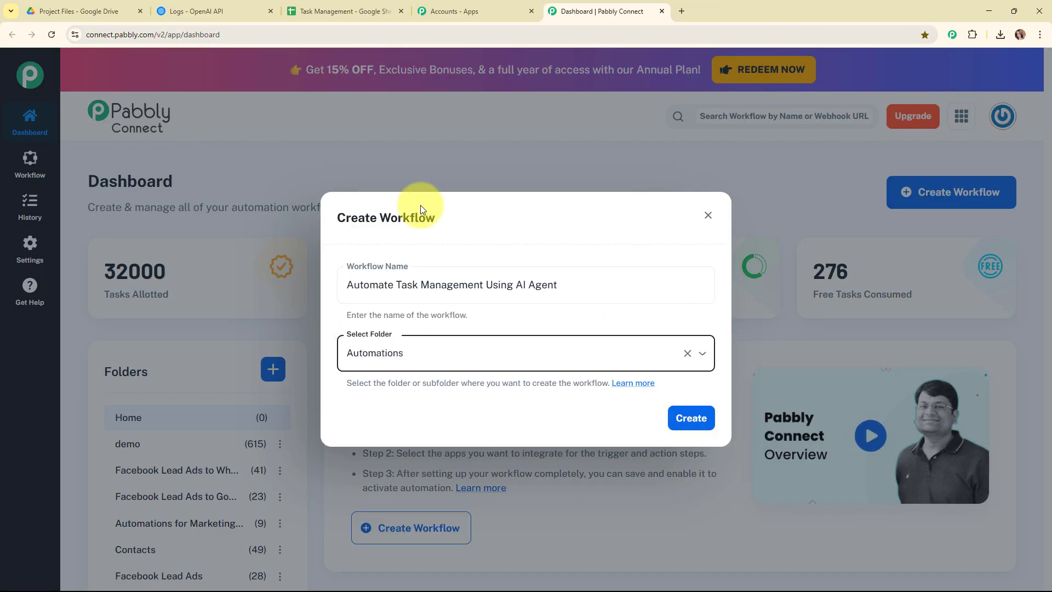
Create the configured workflow and collapse its trigger section to view the trigger and action steps.
click(692, 419)
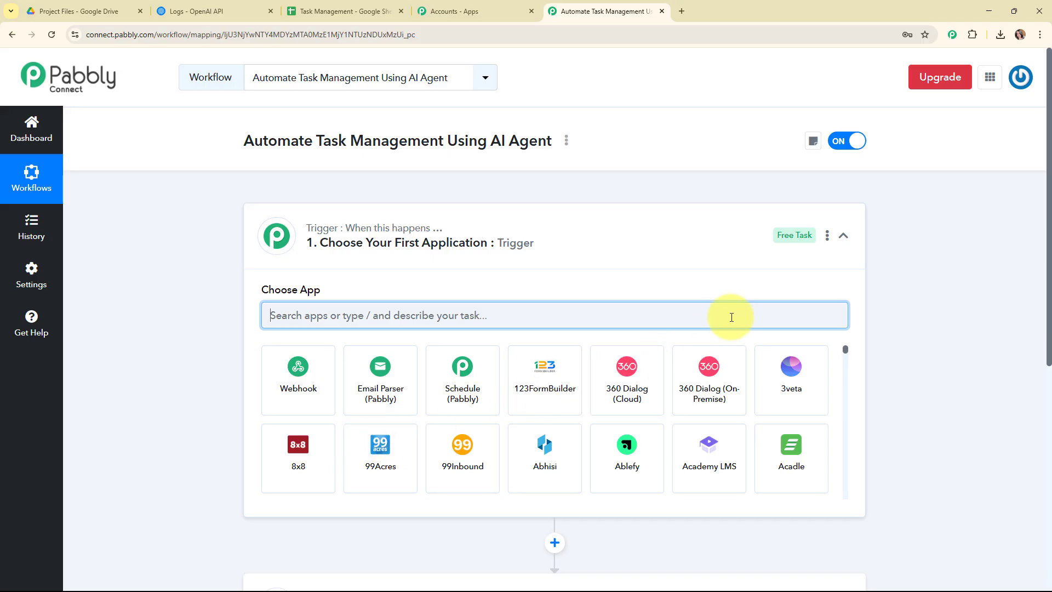
click(843, 236)
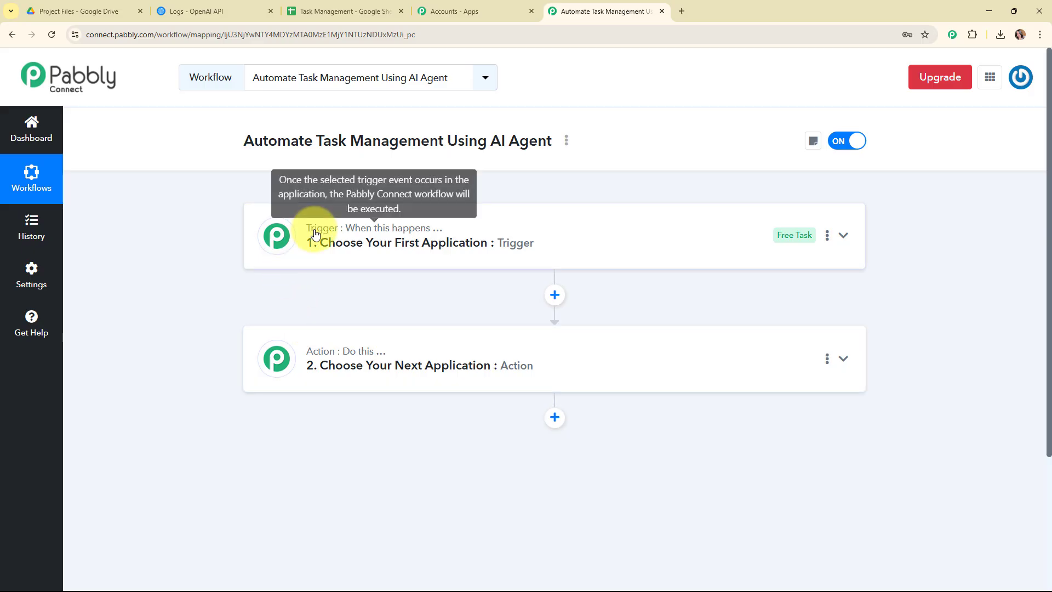
mouse_move(364, 355)
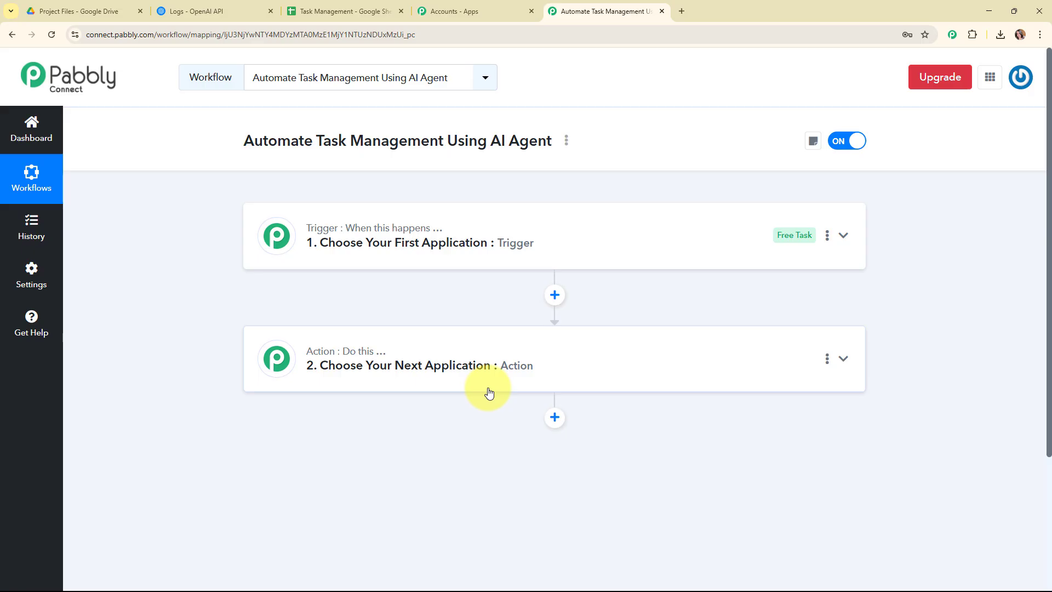
Choose Google Drive as the workflow's trigger app with the trigger event New File in Specific Folder.
click(632, 242)
click(430, 316)
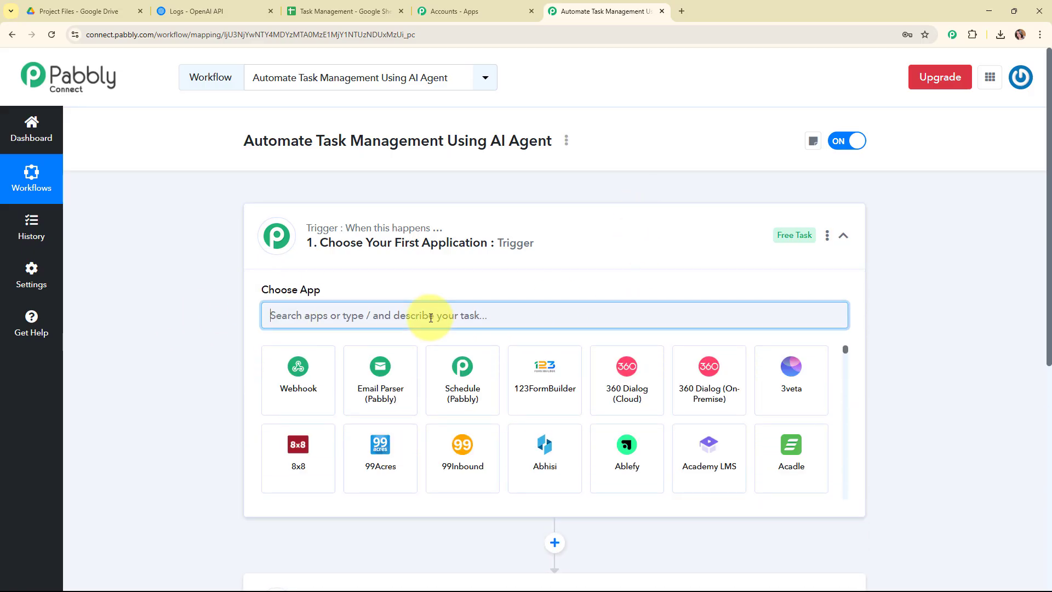
text(dri)
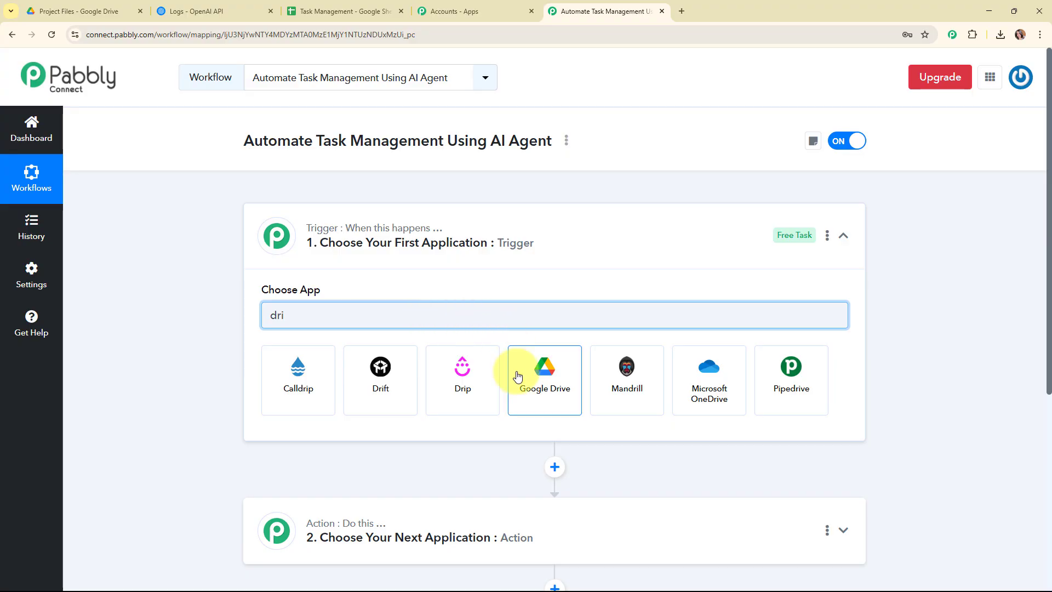
click(531, 388)
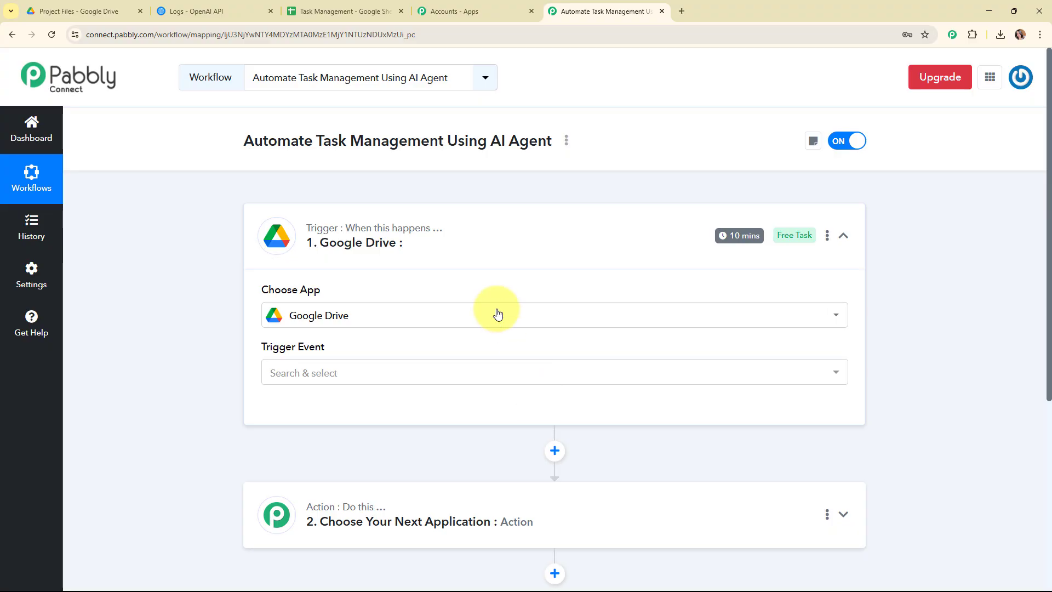
click(411, 375)
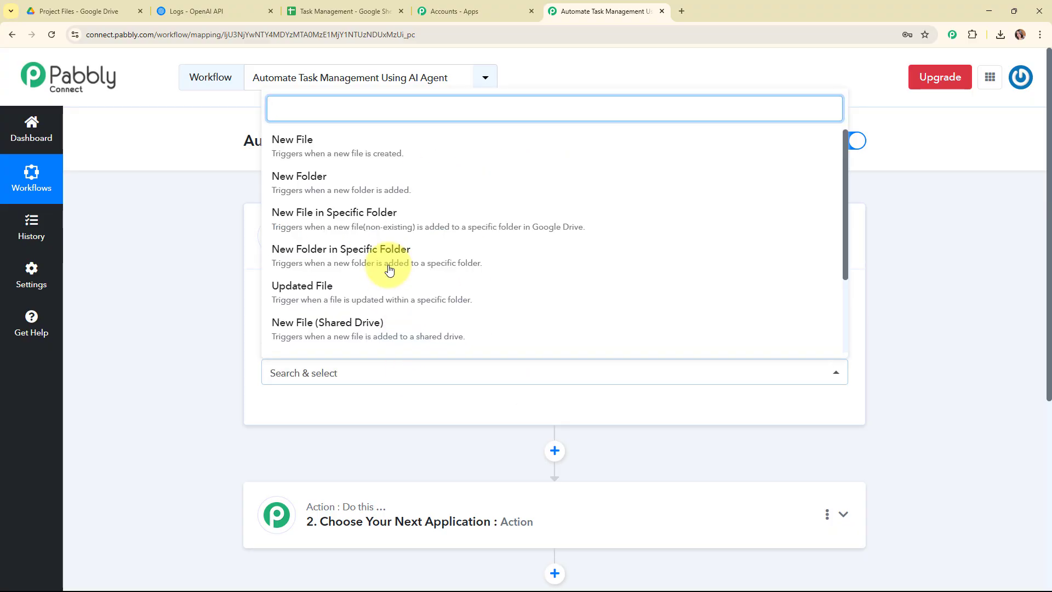
click(387, 218)
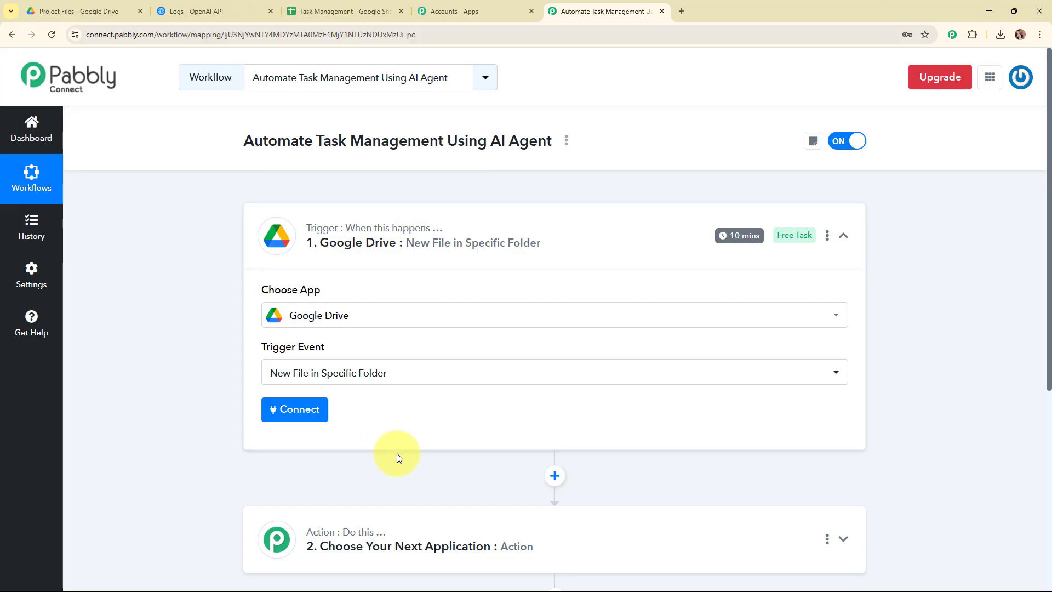
Connect the trigger to Google Drive through a new connection and authorize Pabbly Connect's access to the Google account.
click(292, 420)
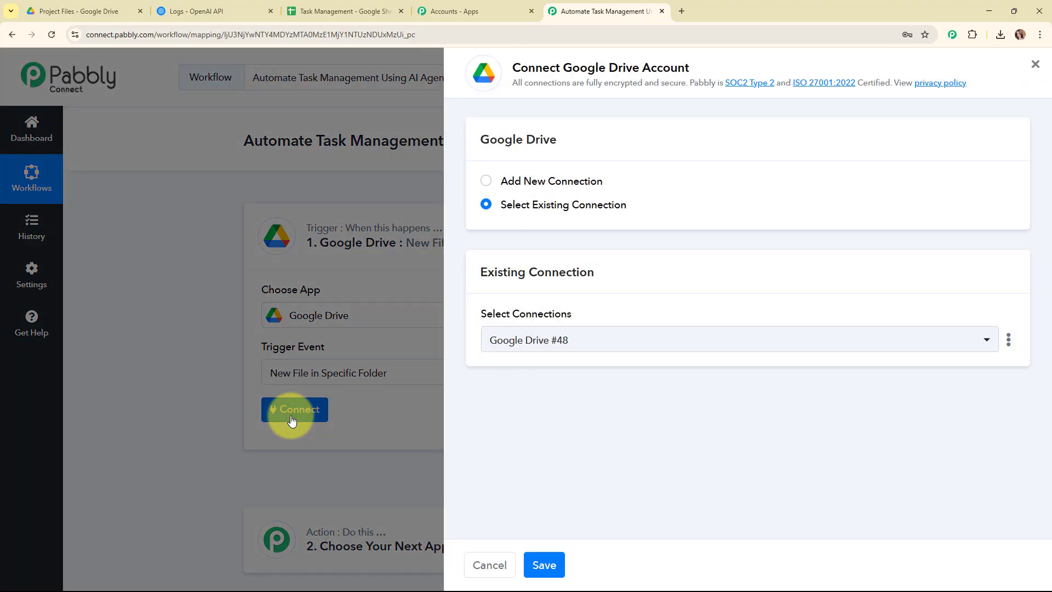
click(486, 181)
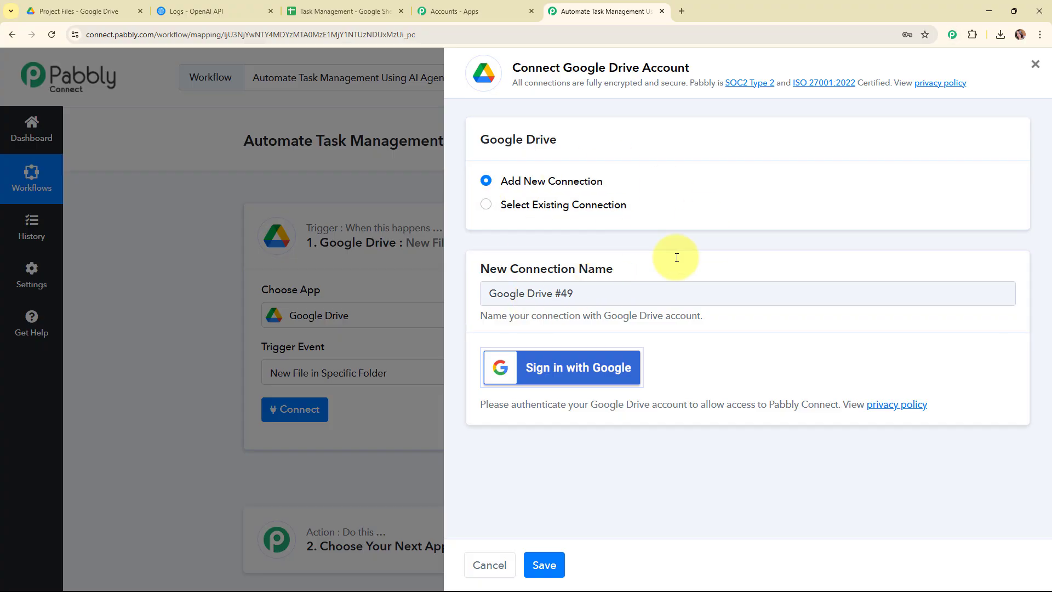
click(536, 389)
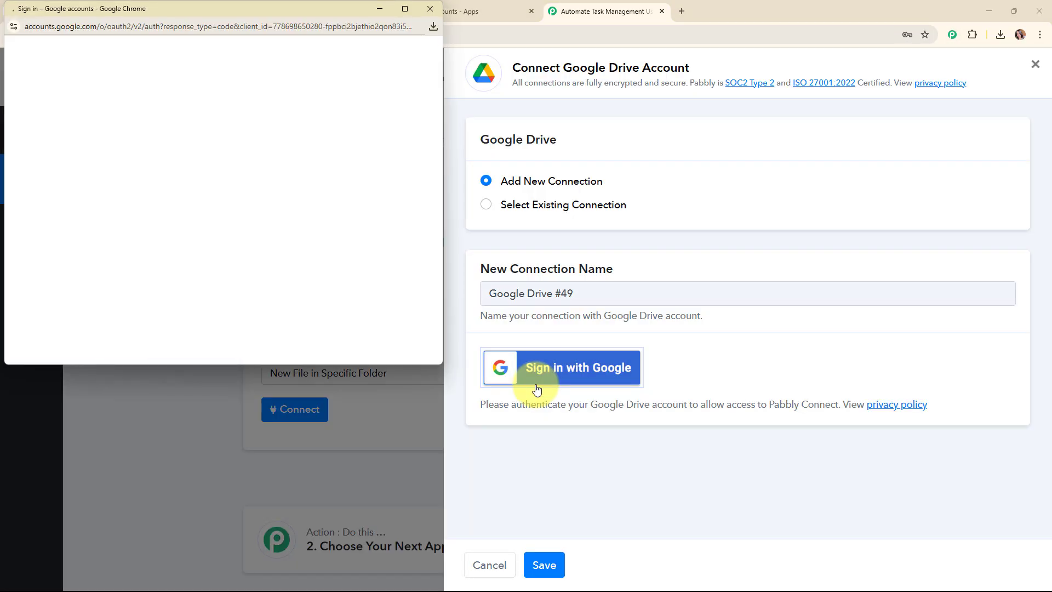
click(304, 127)
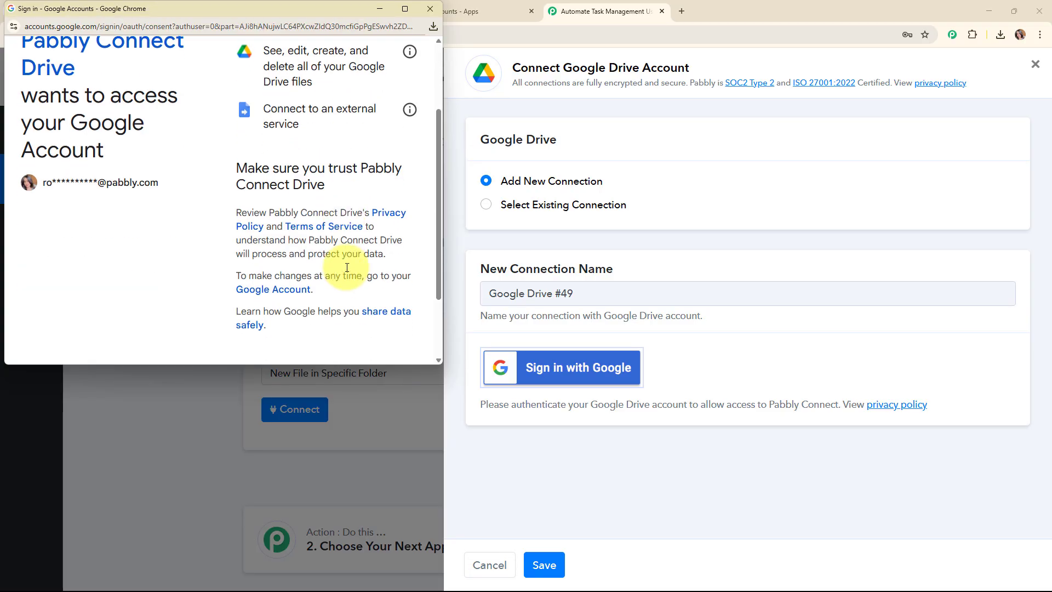
scroll(370, 300, down, 2)
click(370, 301)
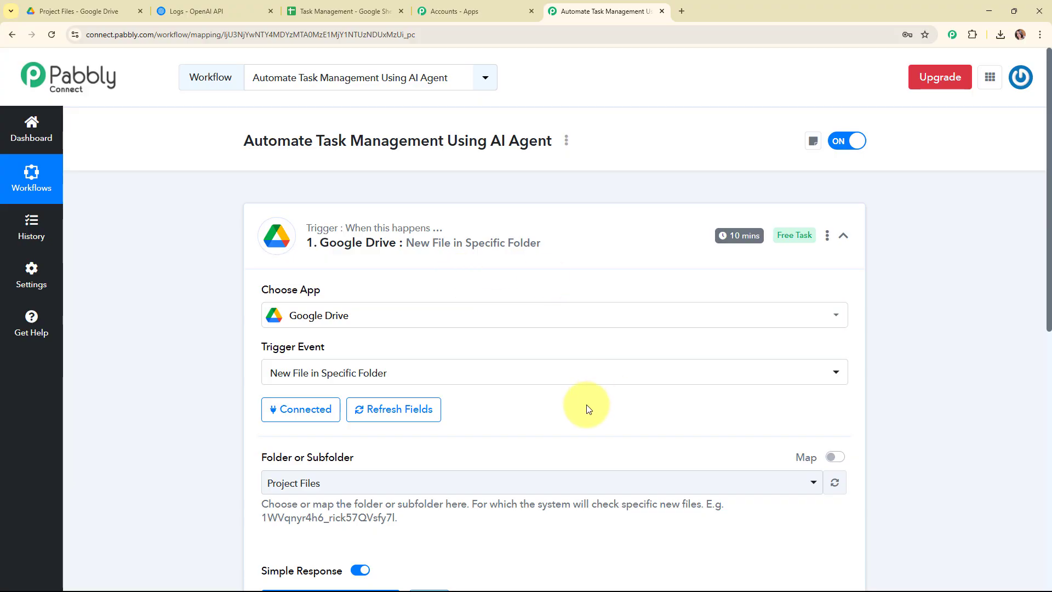
Check the folder name in Google Drive and select Project Files as the trigger's folder or subfolder.
scroll(586, 404, down, 3)
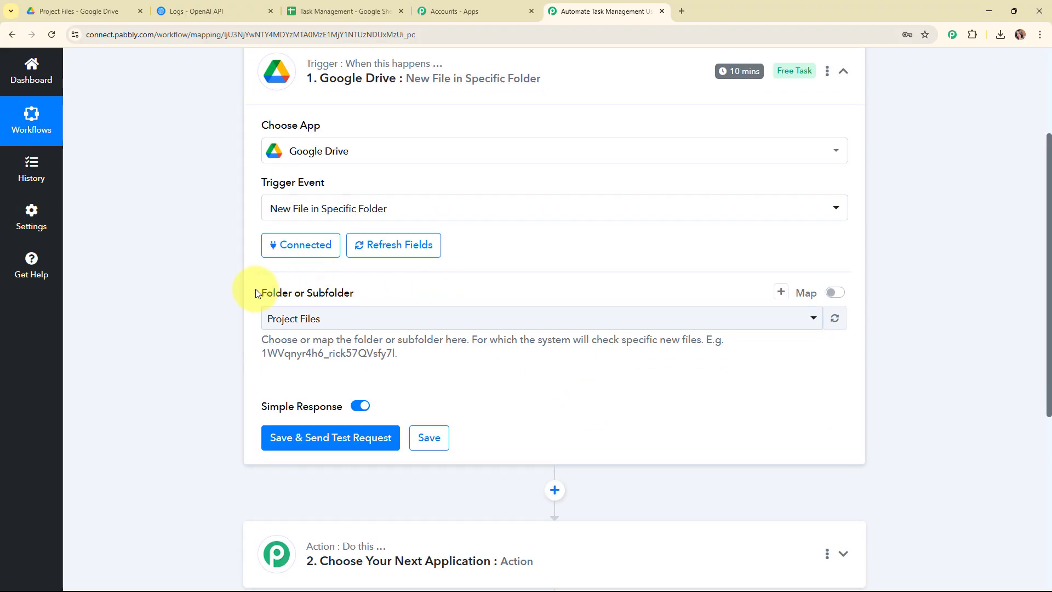
drag(255, 288, 437, 291)
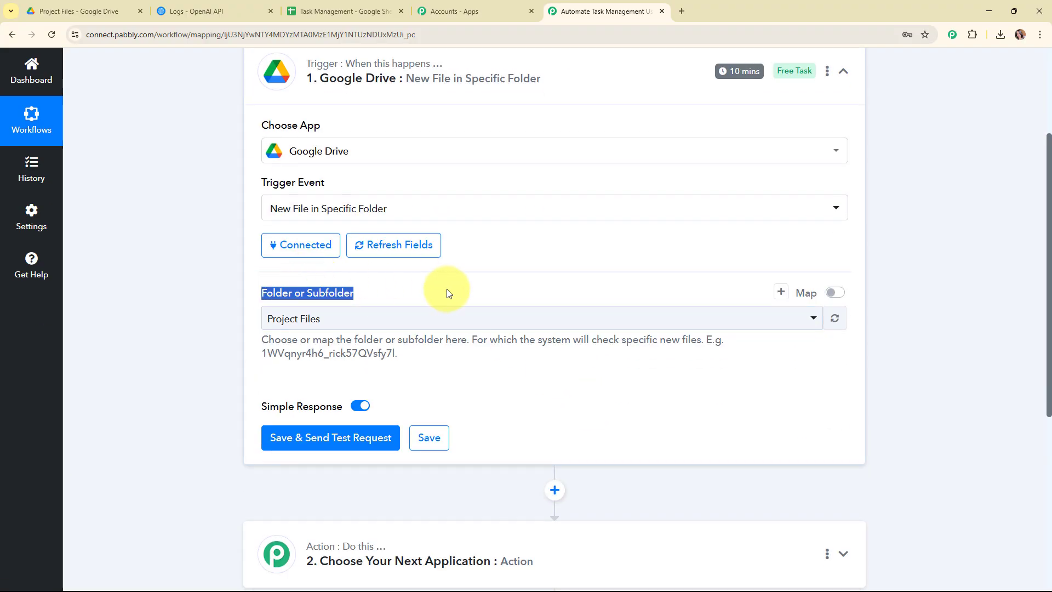
click(130, 6)
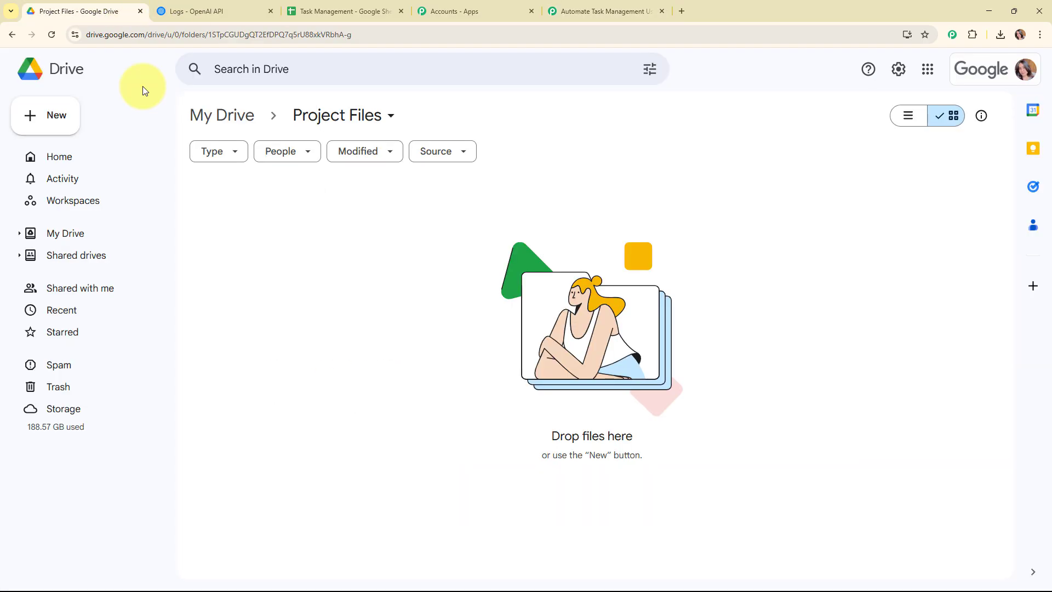
click(579, 2)
click(345, 323)
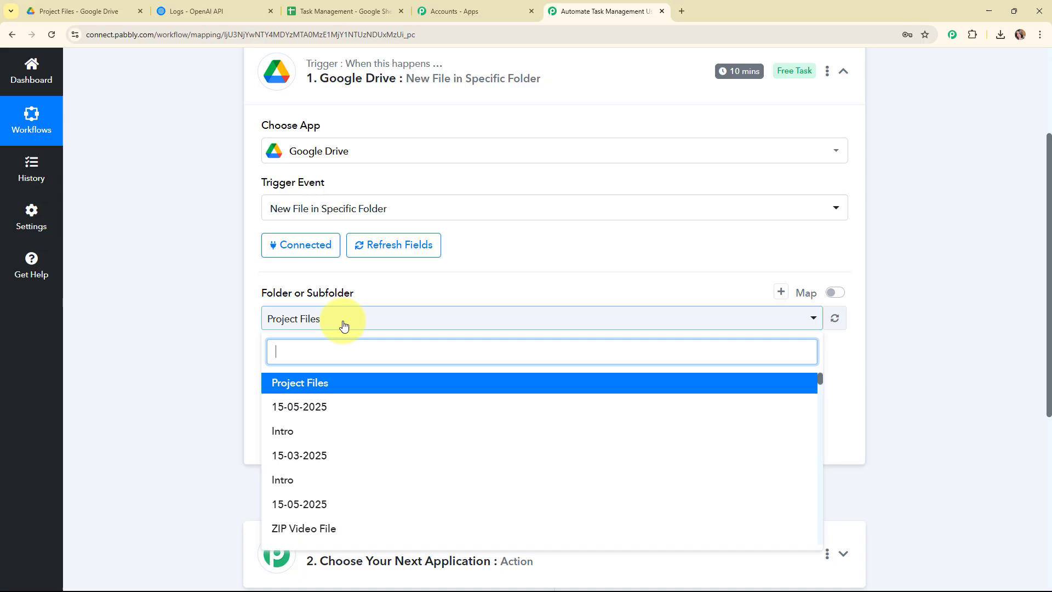
click(350, 385)
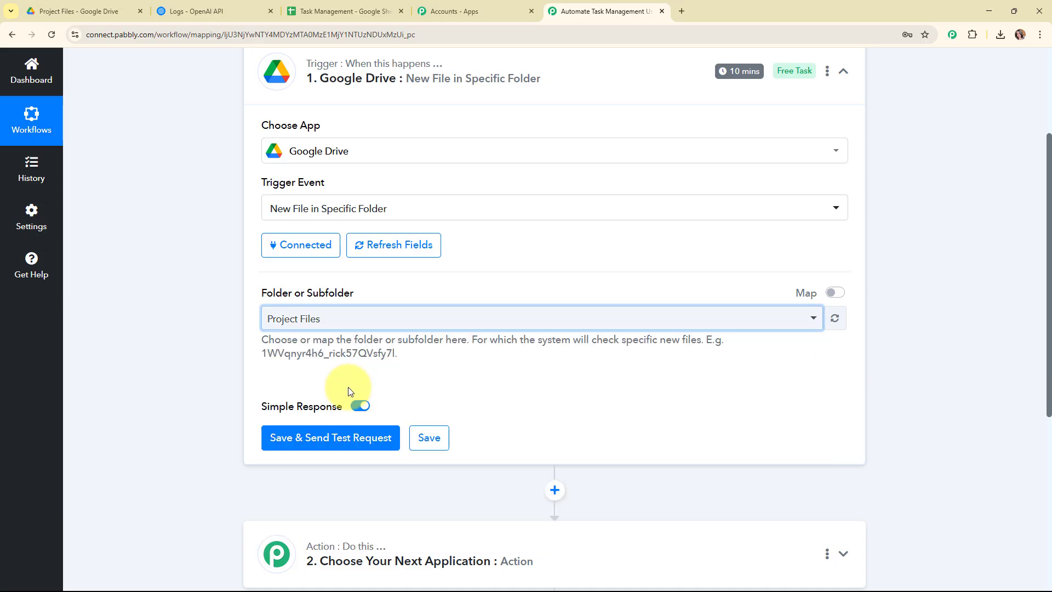
scroll(383, 350, down, 2)
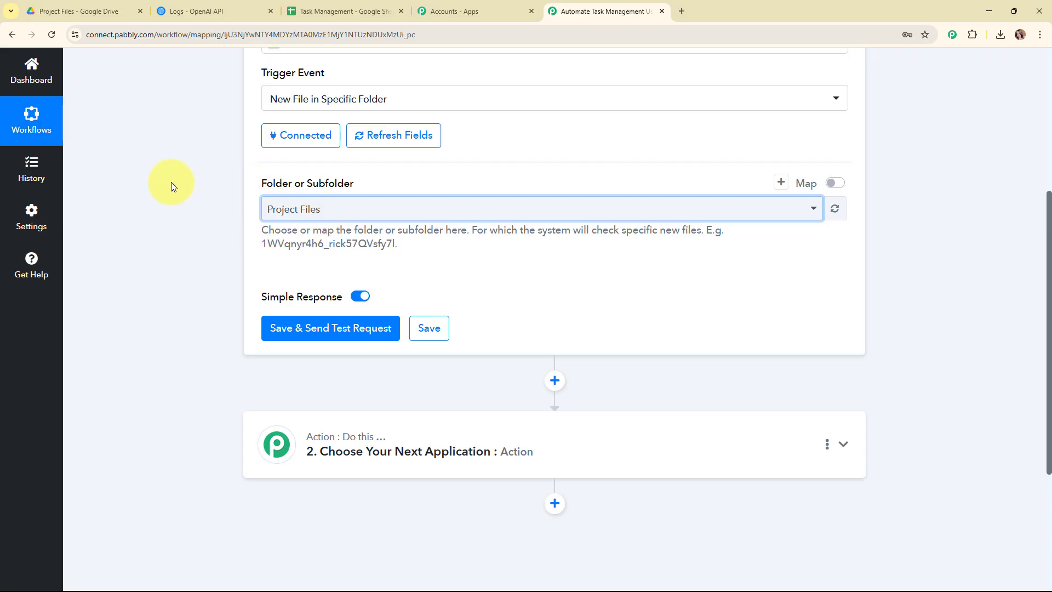
Switch to Google Drive and share the Project Files folder with general access set to Anyone with the link.
click(74, 11)
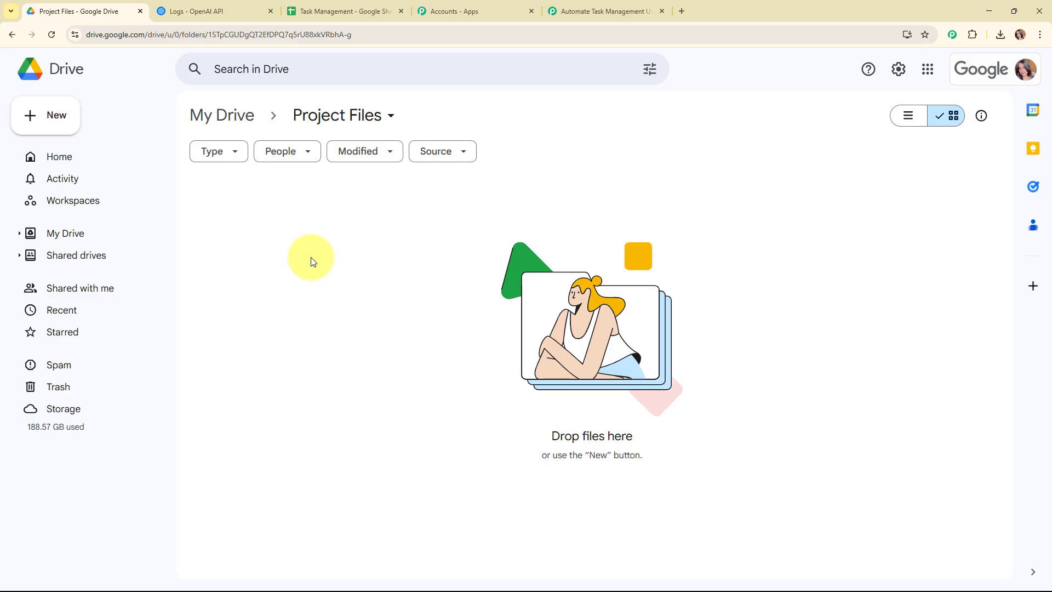
click(332, 121)
mouse_move(337, 272)
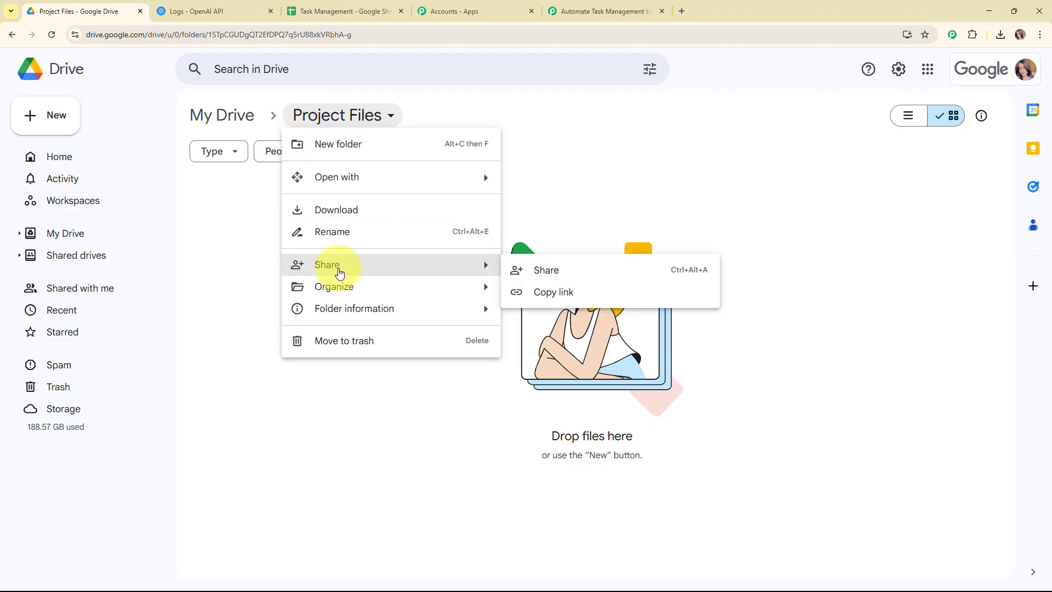
click(650, 273)
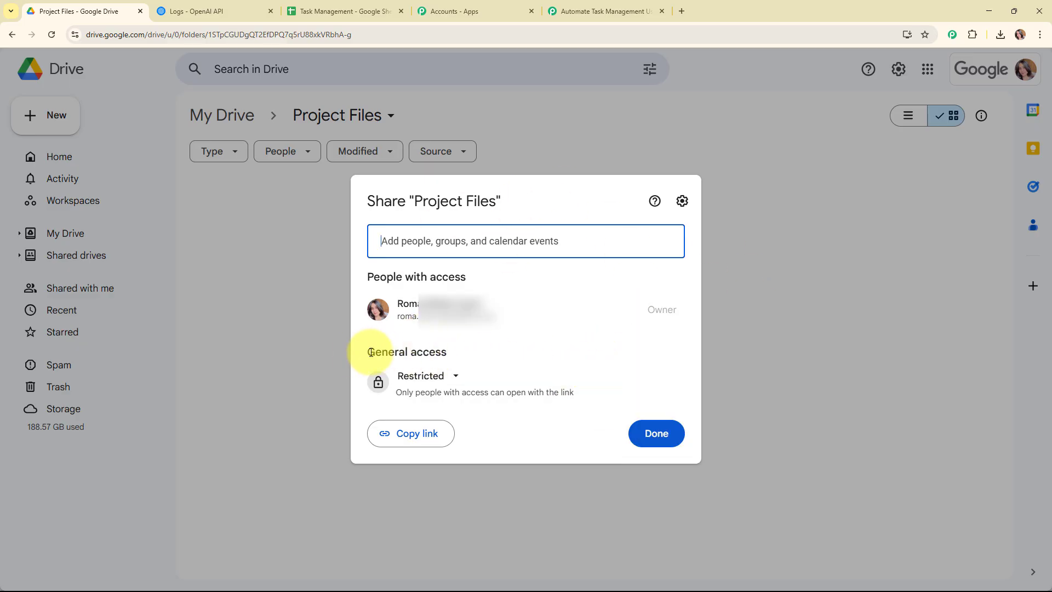
click(446, 385)
click(448, 499)
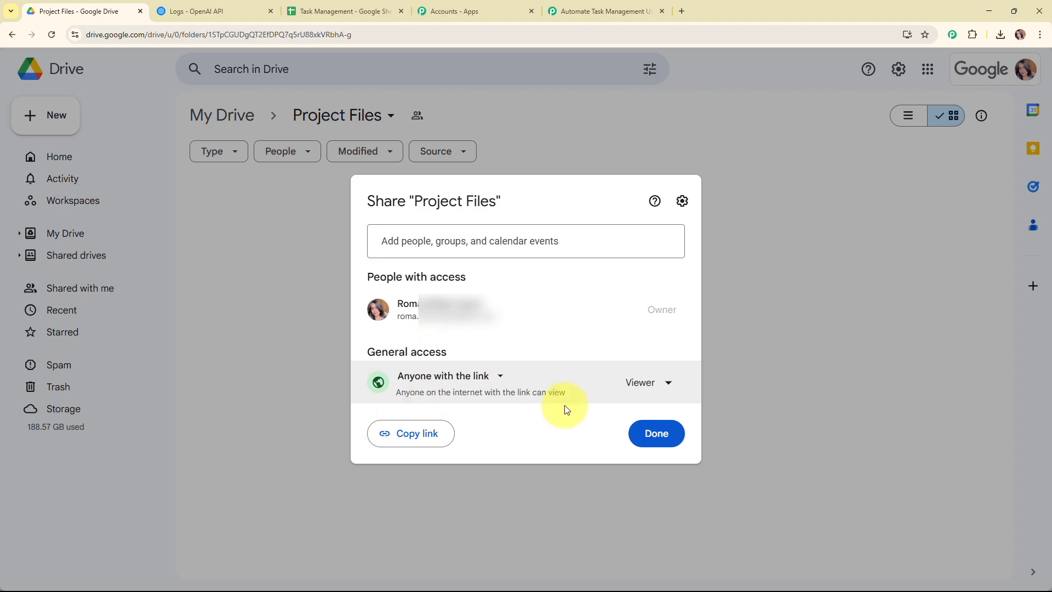
click(663, 434)
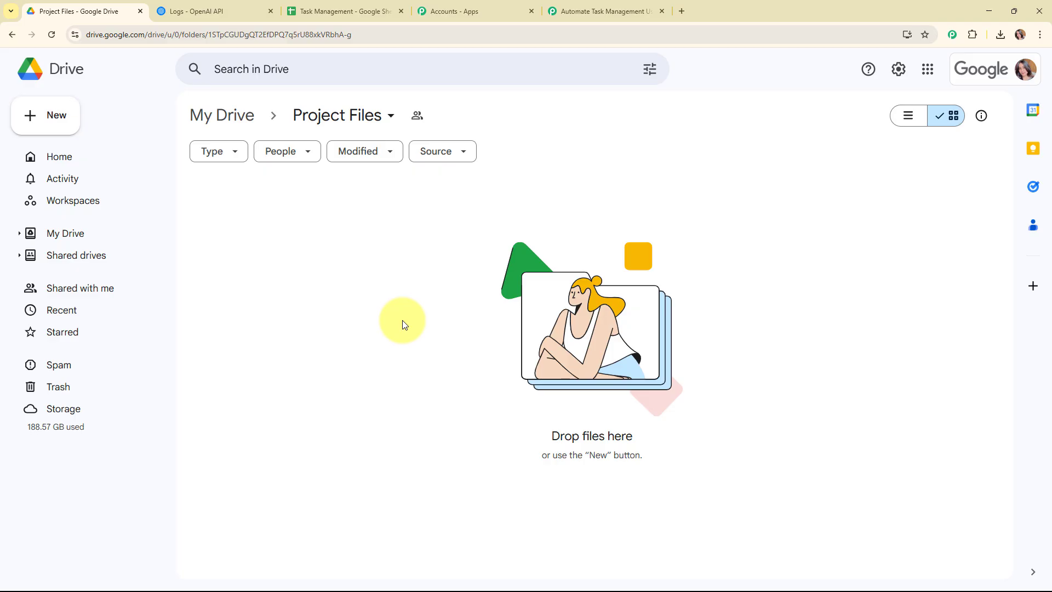
Upload the file "Client_ Stellar Interiors.pdf" to the Project Files folder and dismiss the upload notice.
right_click(404, 324)
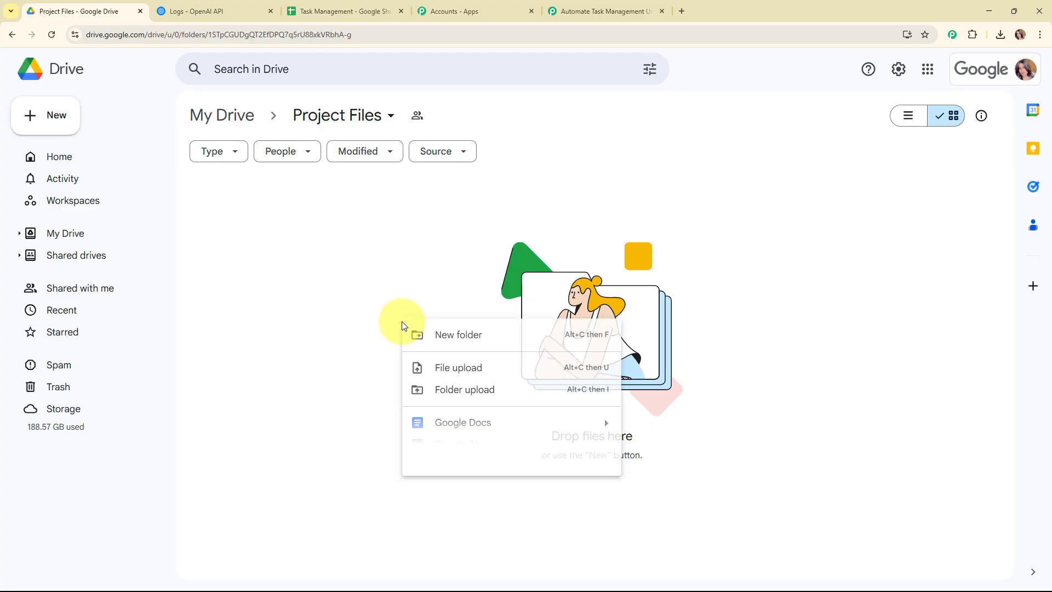
click(406, 367)
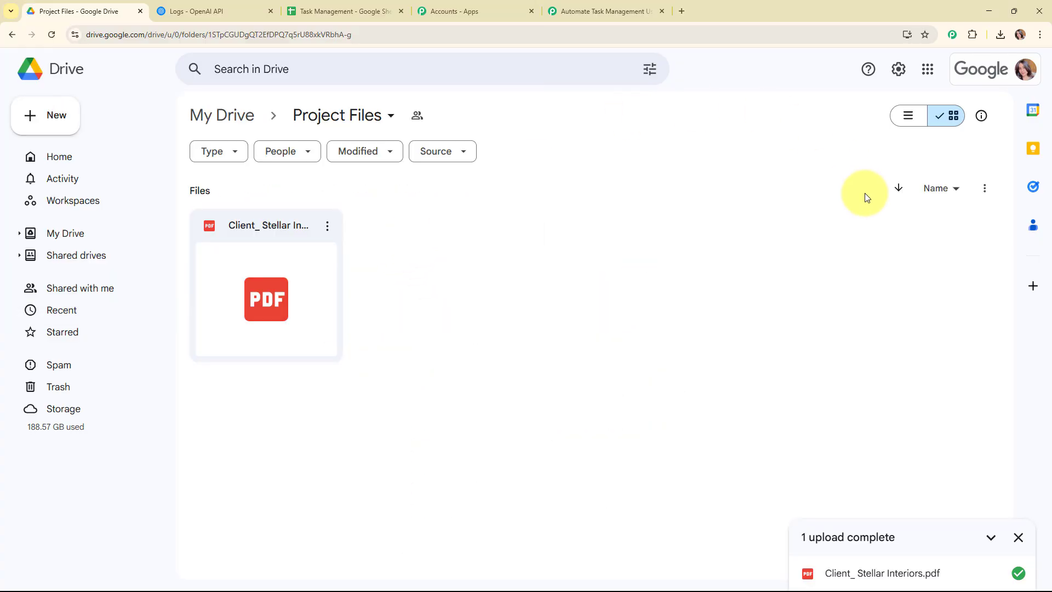
click(1017, 537)
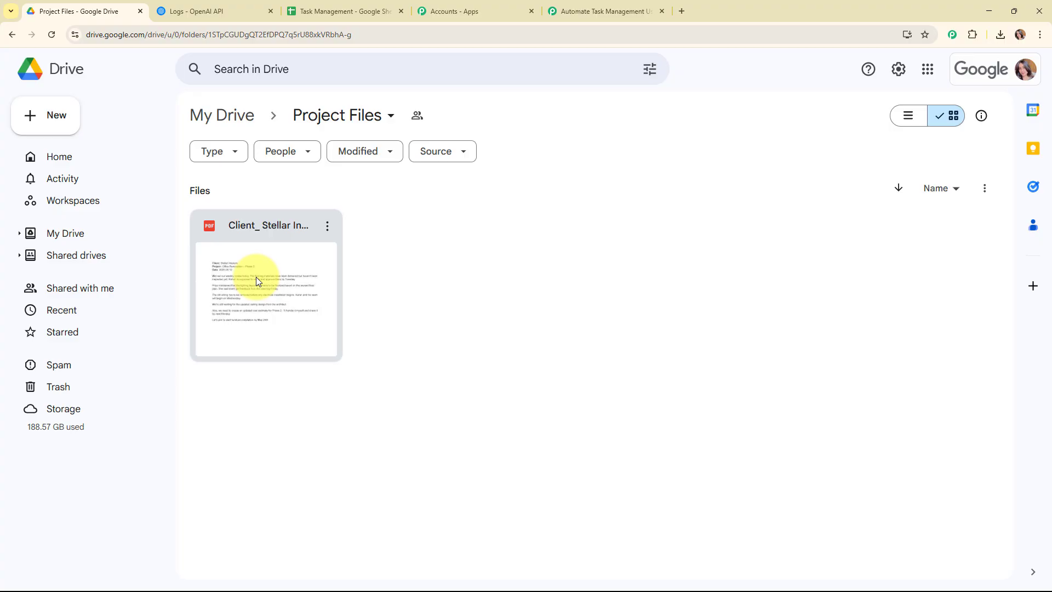
Return to Pabbly Connect, save the Google Drive trigger with a test request, and review the received file details.
click(594, 4)
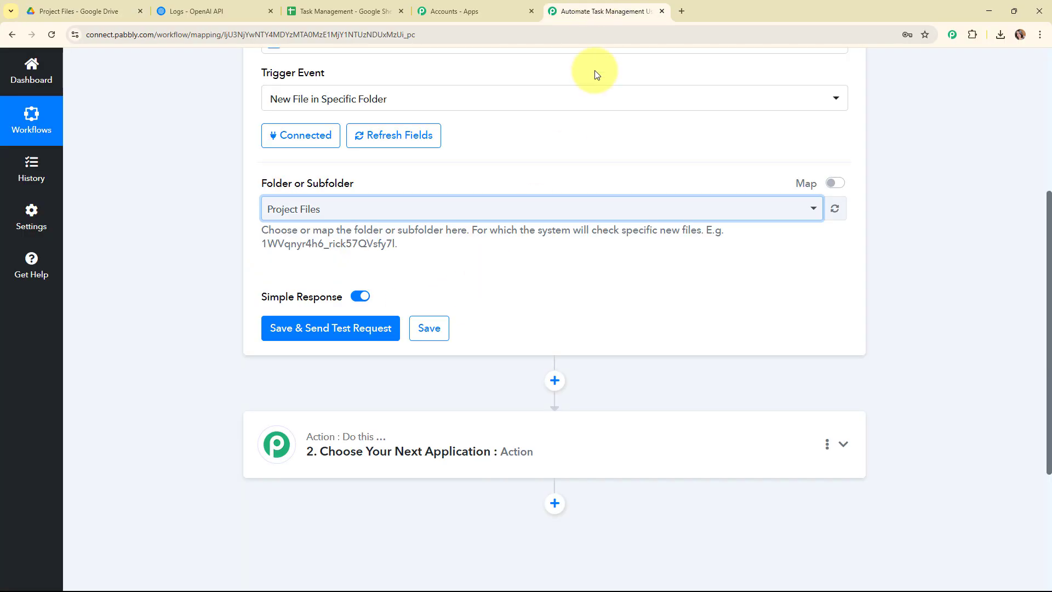
click(300, 329)
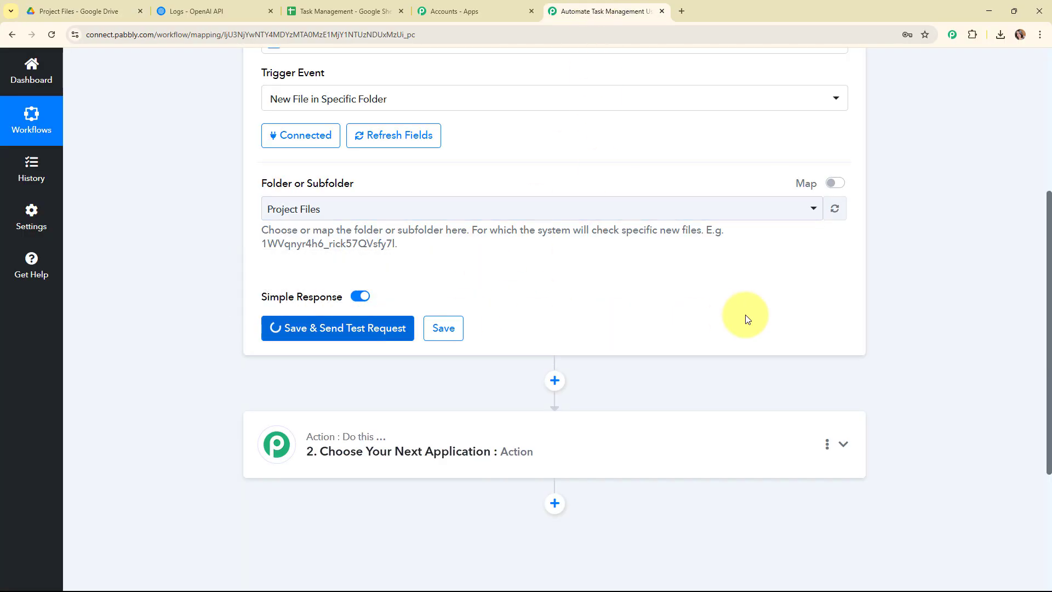
scroll(926, 295, down, 5)
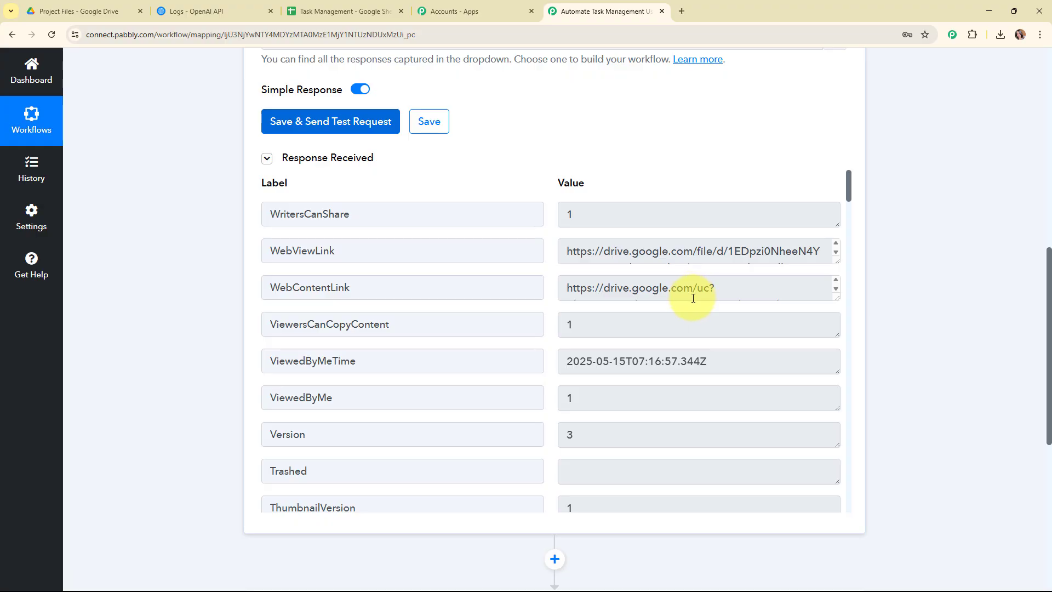
scroll(693, 298, down, 1)
scroll(704, 336, down, 6)
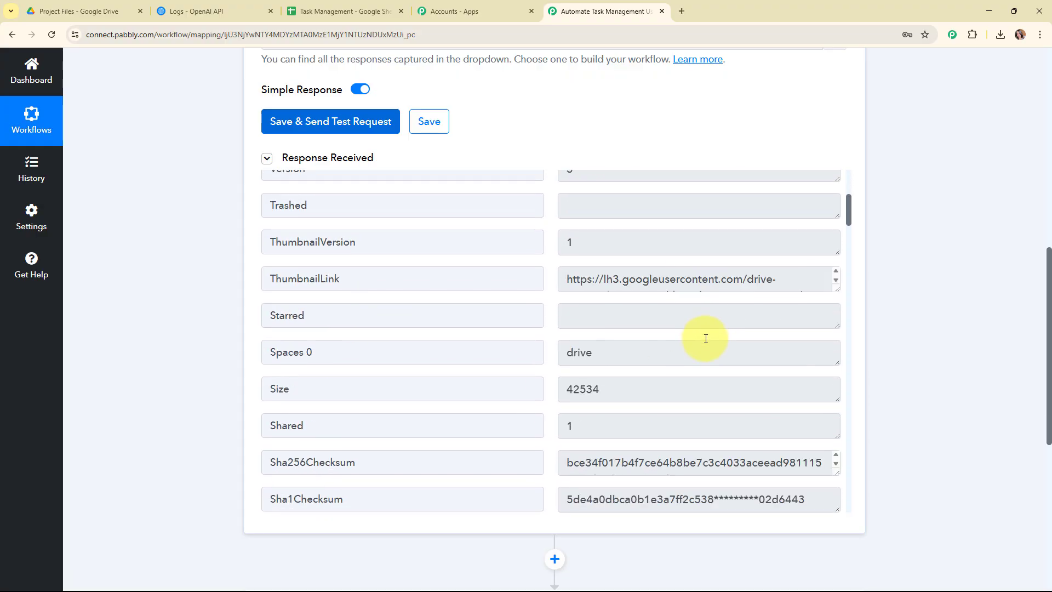
scroll(1033, 293, up, 2)
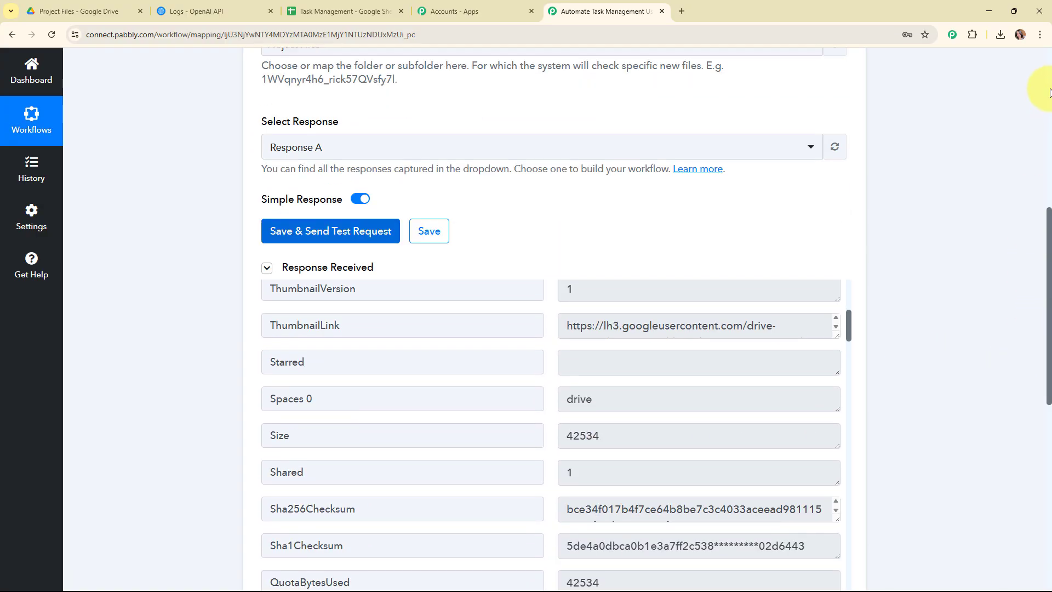
Set the Google Drive trigger time to "Check every 10 minutes" and save it.
scroll(921, 175, up, 7)
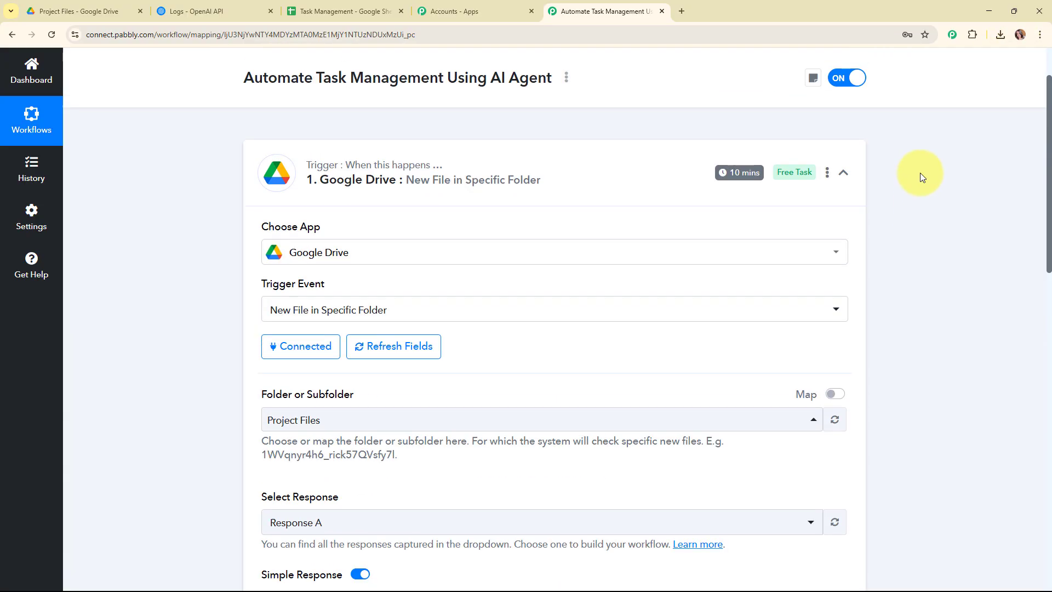
scroll(920, 175, up, 1)
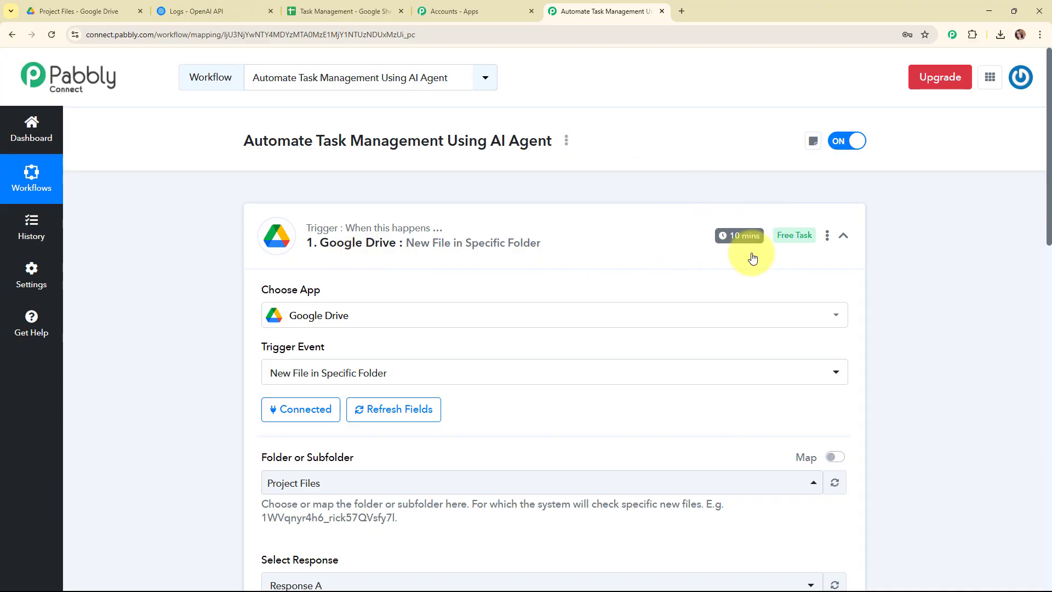
click(828, 237)
click(807, 304)
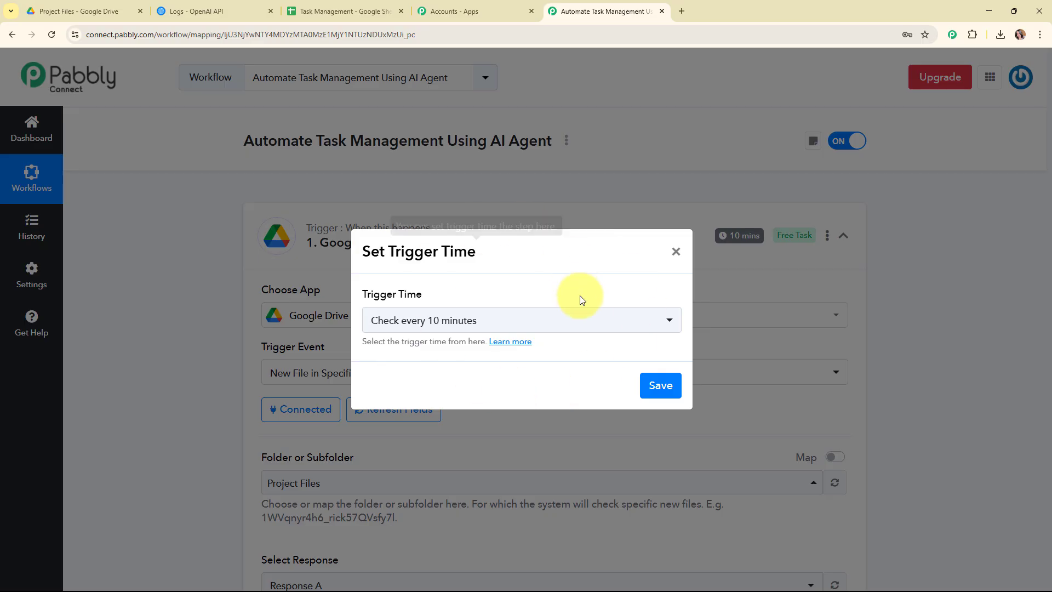
click(561, 327)
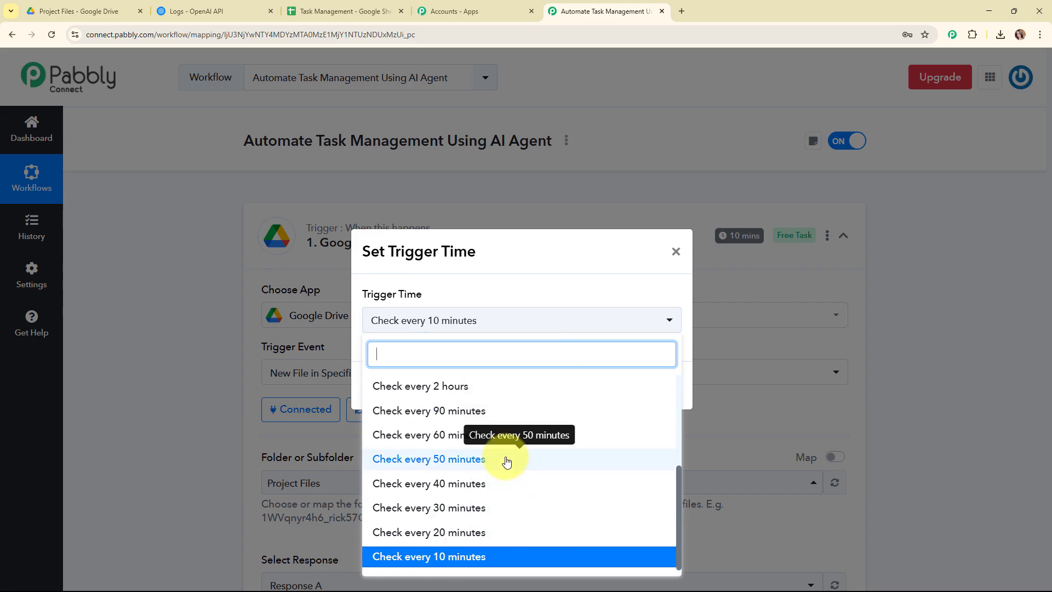
scroll(506, 438, up, 3)
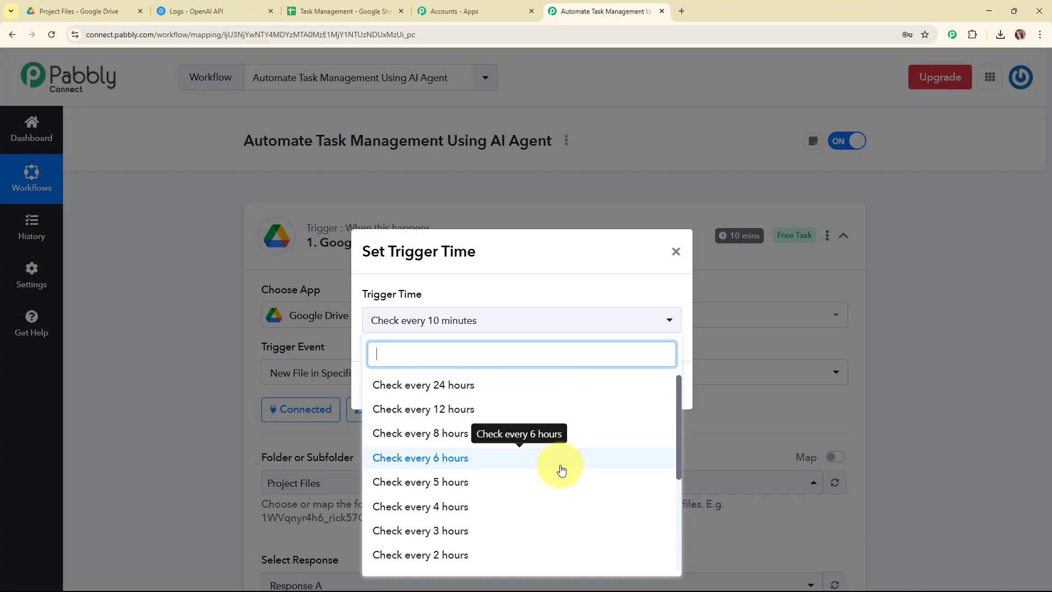
scroll(560, 470, down, 5)
click(540, 556)
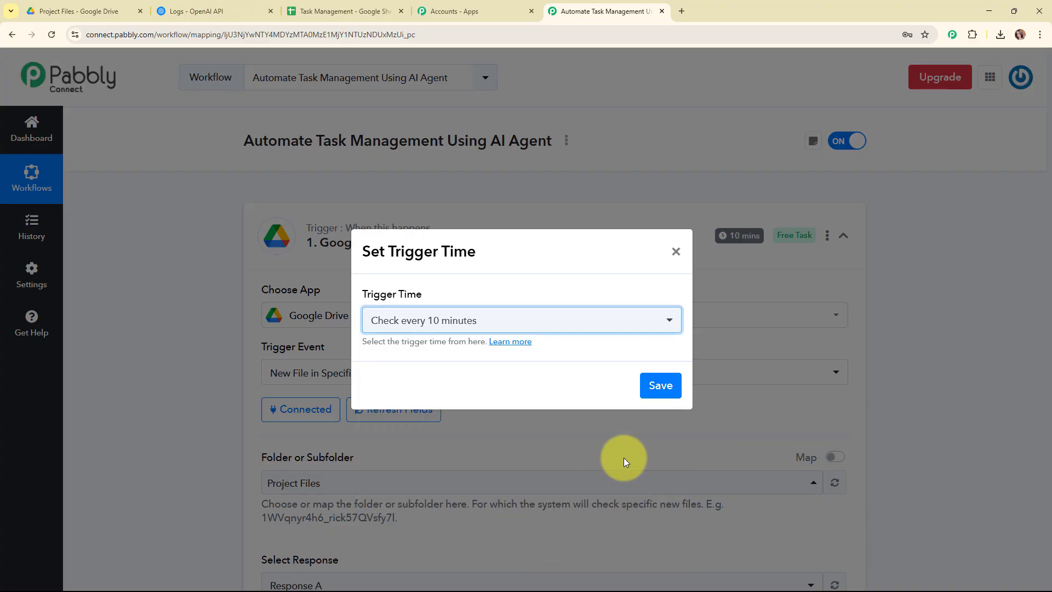
click(662, 385)
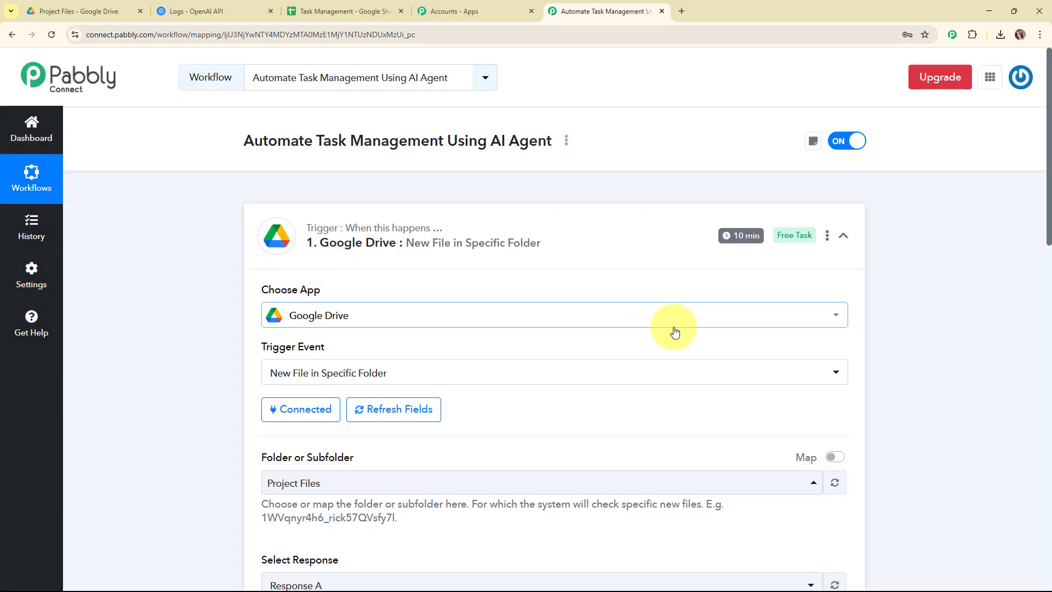
Collapse the trigger step and choose OpenAI (ChatGPT, DALL-E, Whisper) as the app for the action step.
click(852, 236)
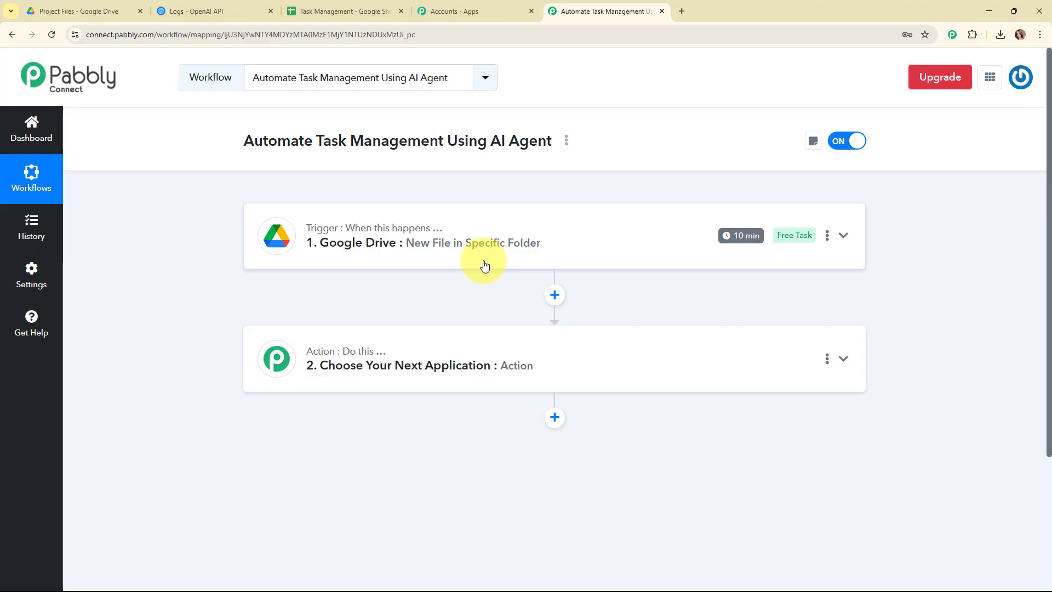
click(481, 357)
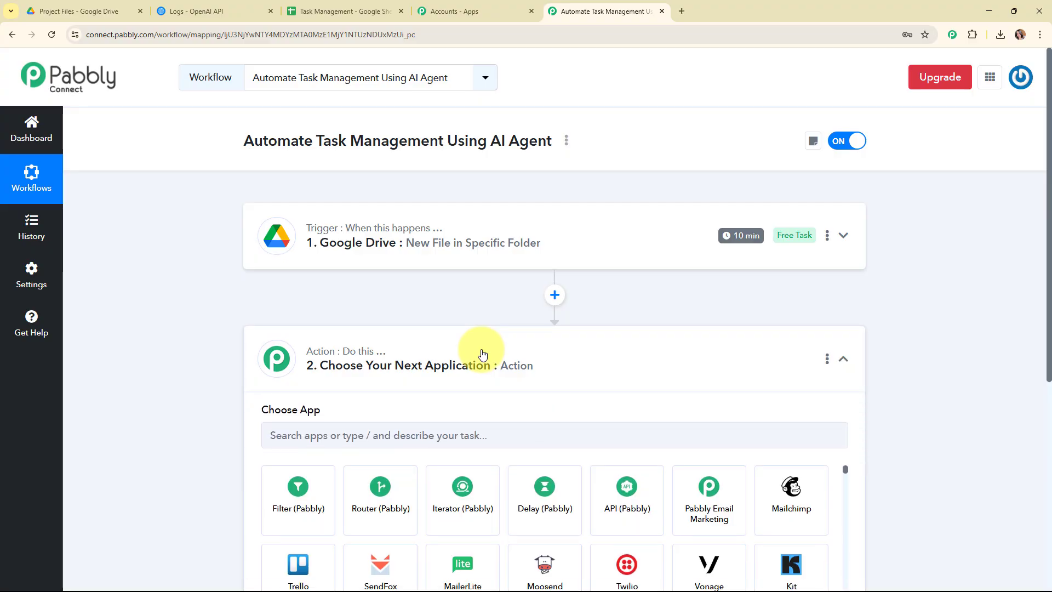
scroll(469, 341, down, 3)
click(431, 285)
text(ope)
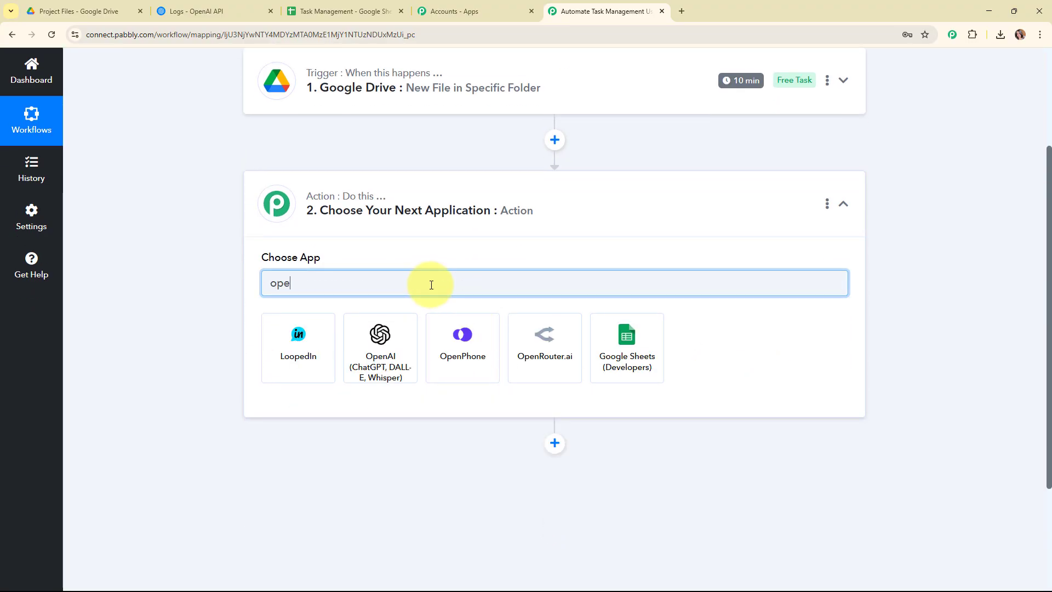
click(410, 335)
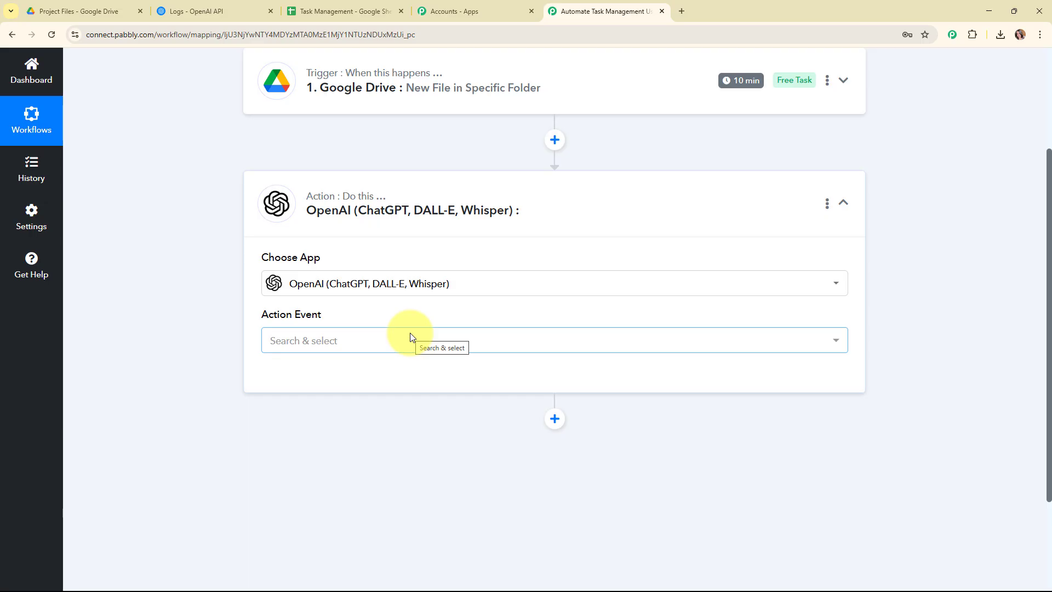
Set the OpenAI step's action event to "Extract Content from PDF/Image".
click(291, 351)
scroll(331, 202, down, 1)
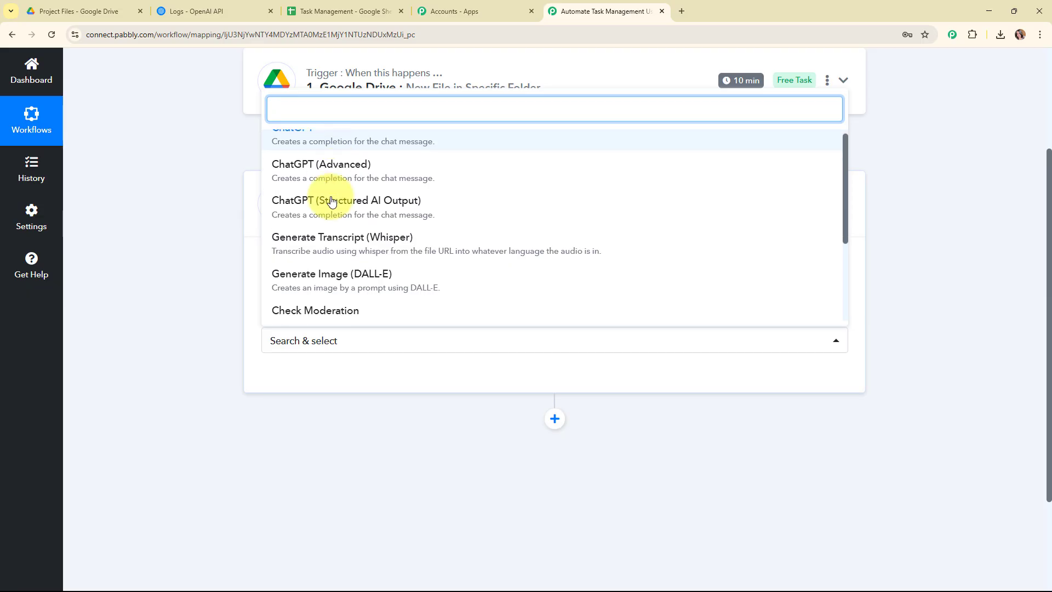
scroll(333, 208, down, 3)
click(336, 234)
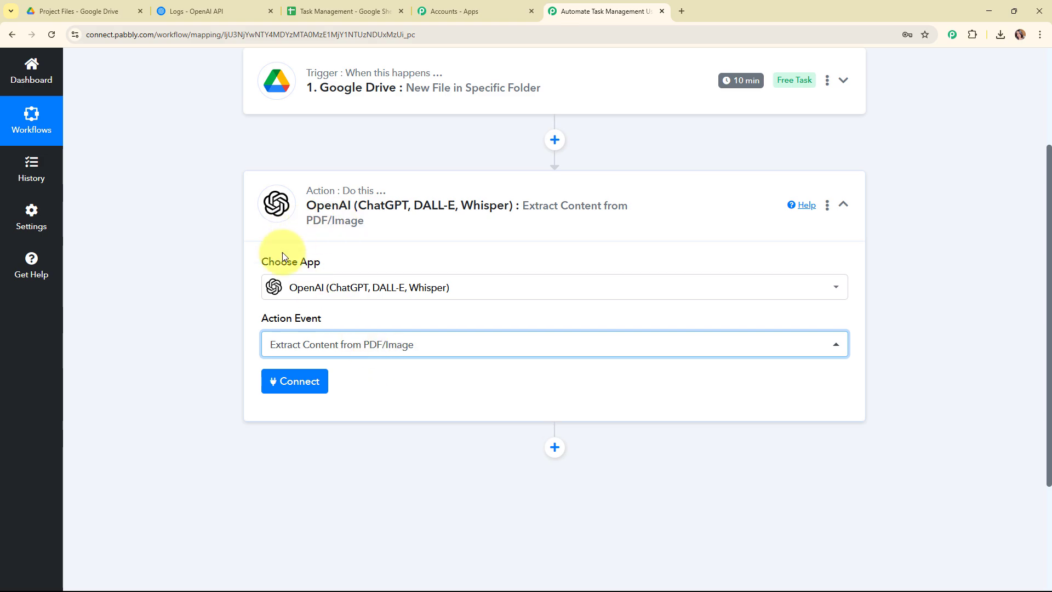
Start connecting the OpenAI account with a new connection and check where its API key comes from.
click(298, 385)
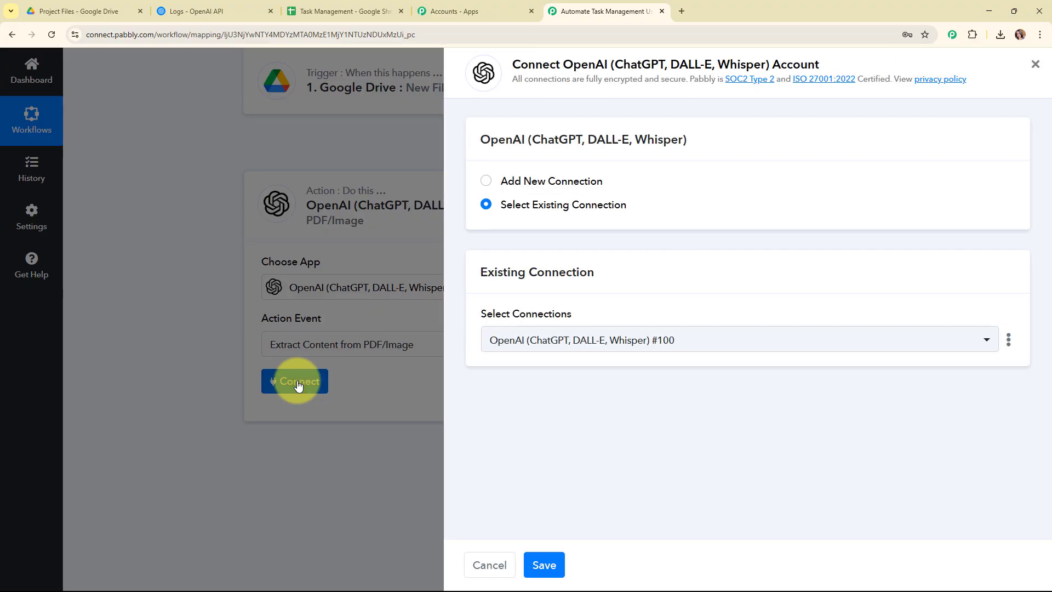
click(485, 182)
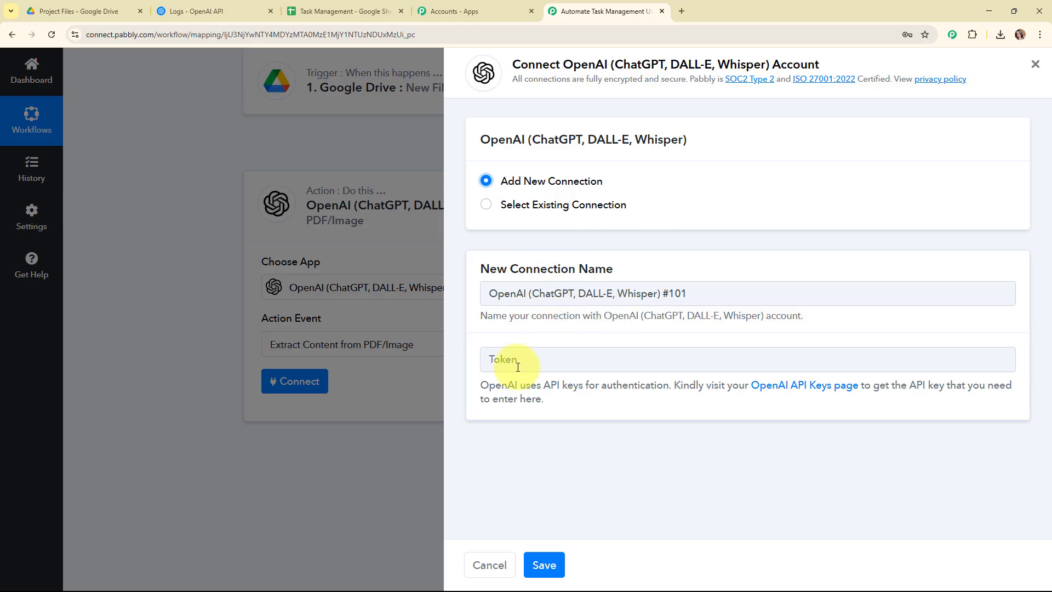
drag(470, 384, 607, 403)
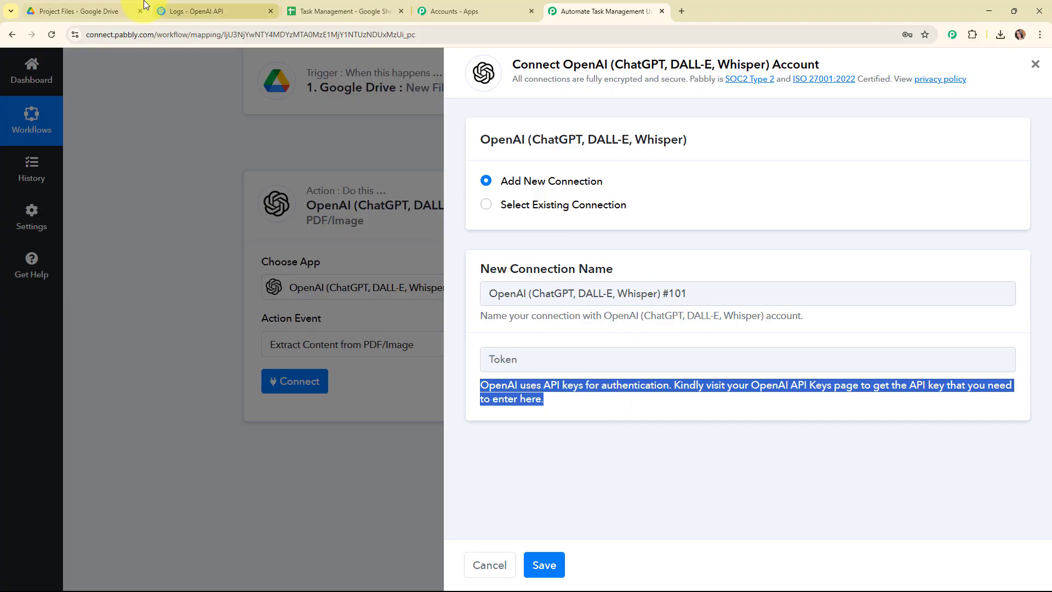
On the OpenAI API keys page, create a secret key named "Task Management" in the Default project and copy it.
click(186, 6)
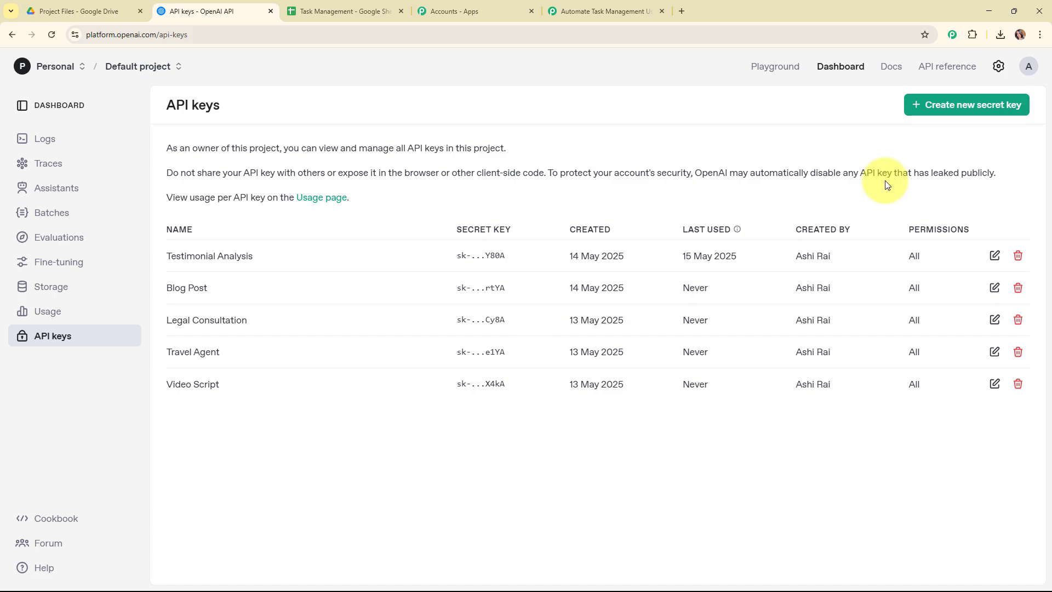
click(972, 109)
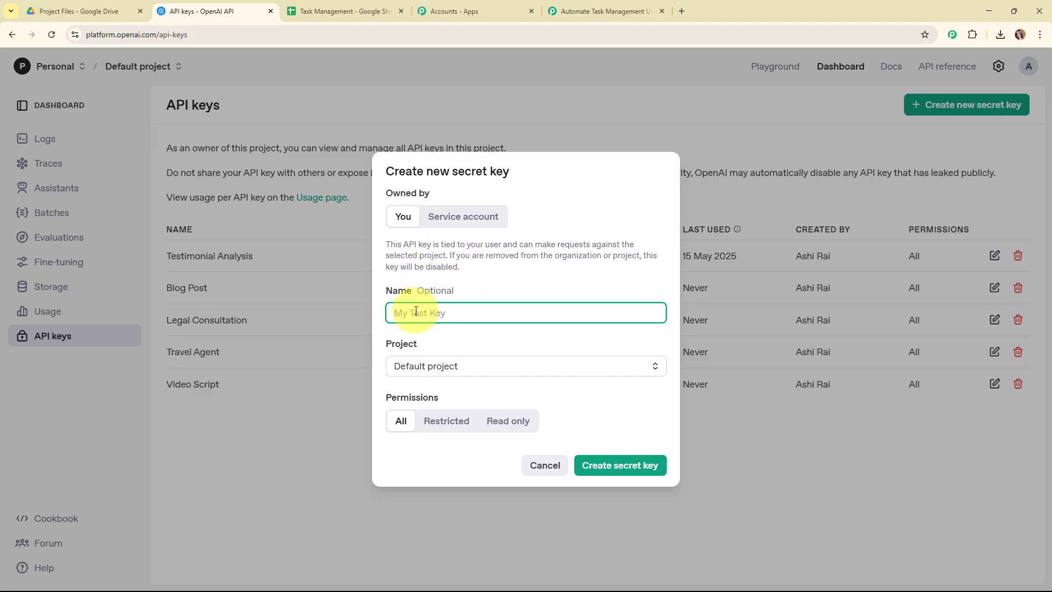
text(Task Management)
click(445, 364)
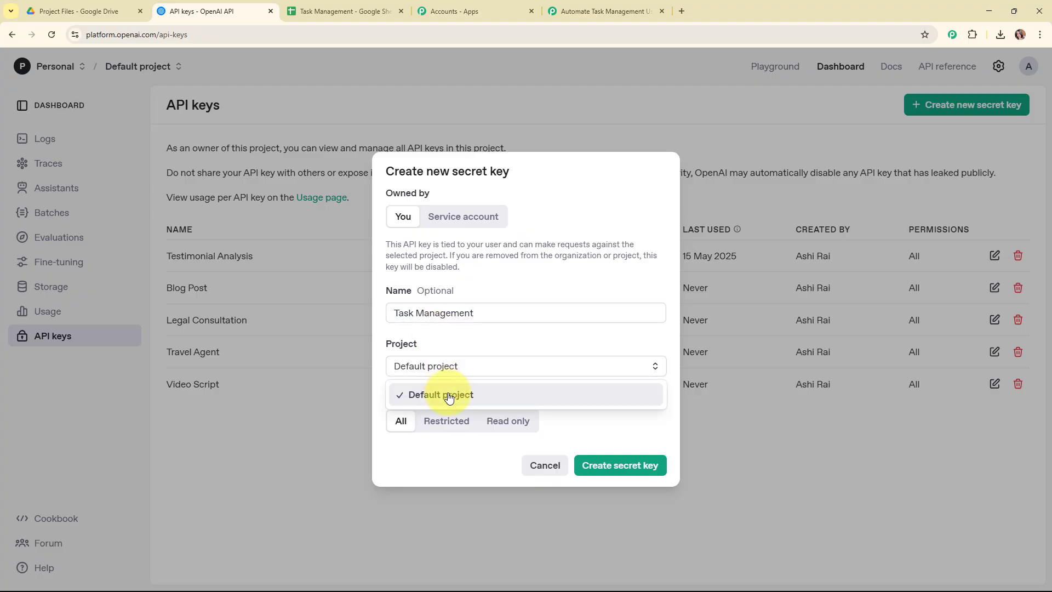
click(448, 396)
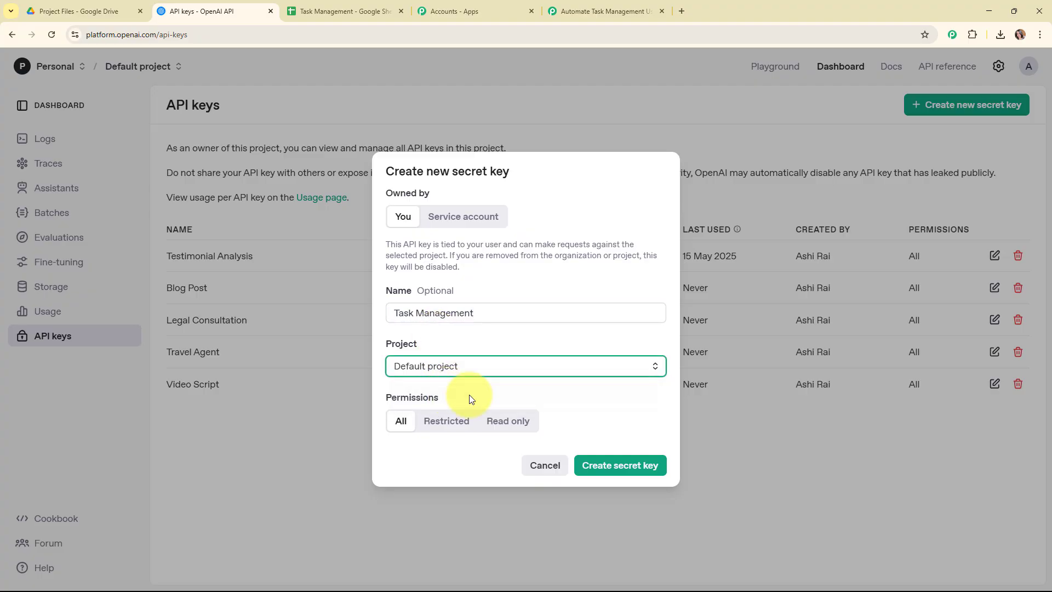
click(636, 464)
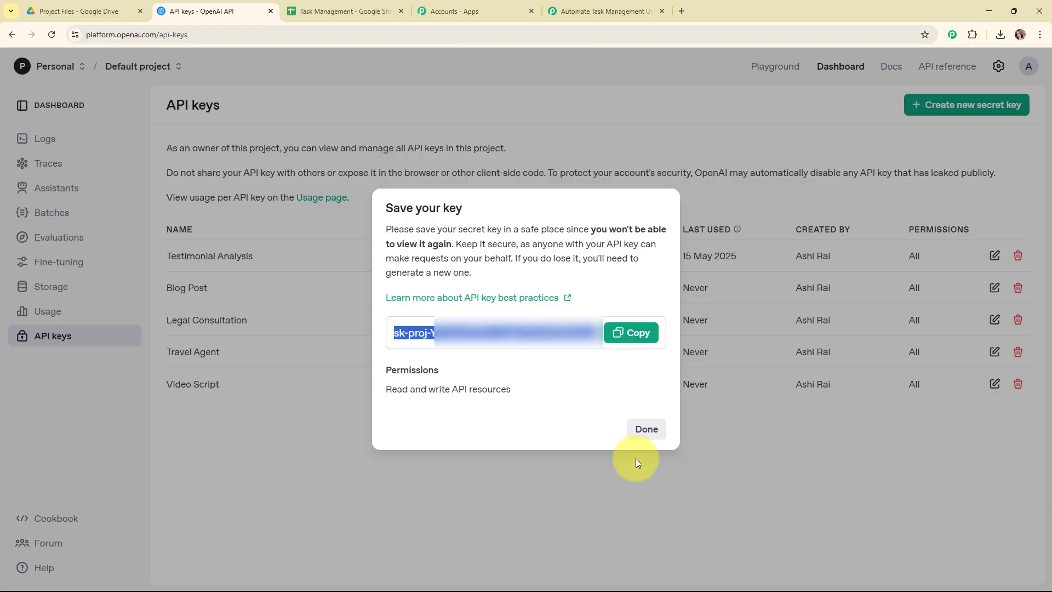
click(647, 340)
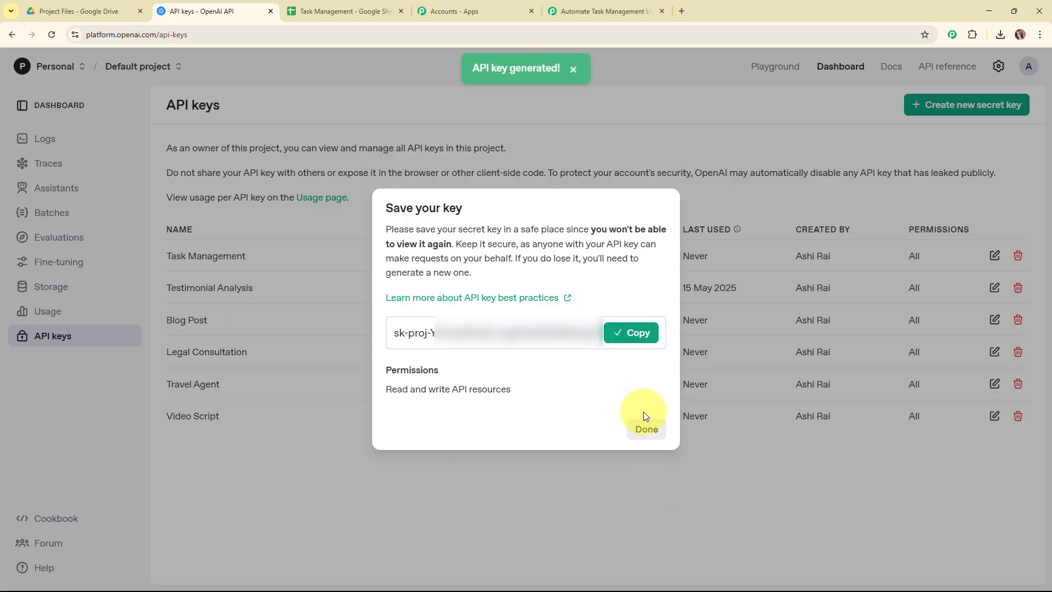
click(215, 251)
Return to Pabbly Connect, paste the API key as the connection's token, and save the OpenAI connection.
click(549, 12)
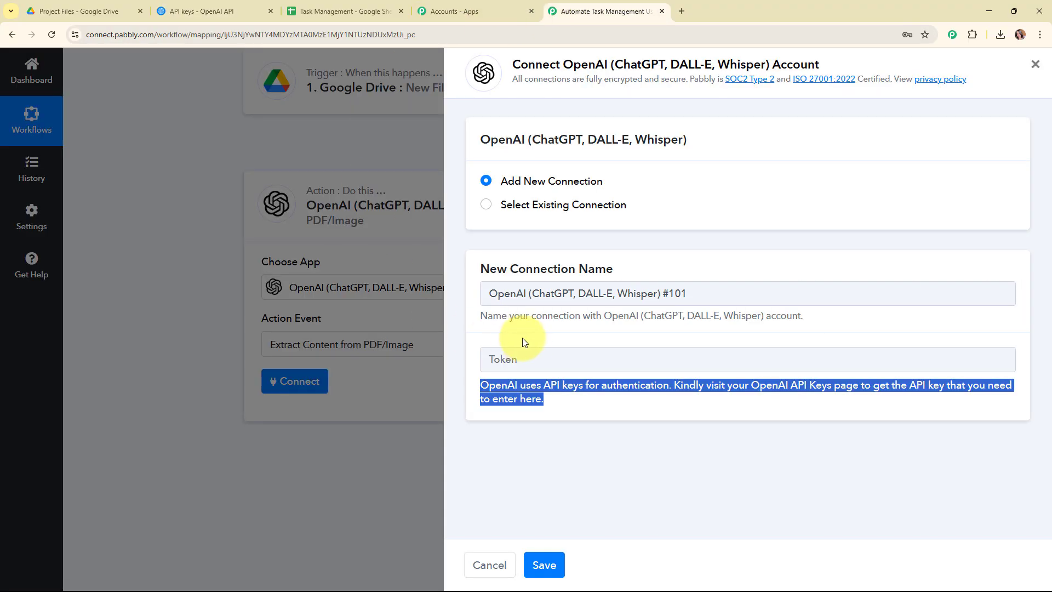
click(527, 357)
right_click(530, 359)
click(561, 461)
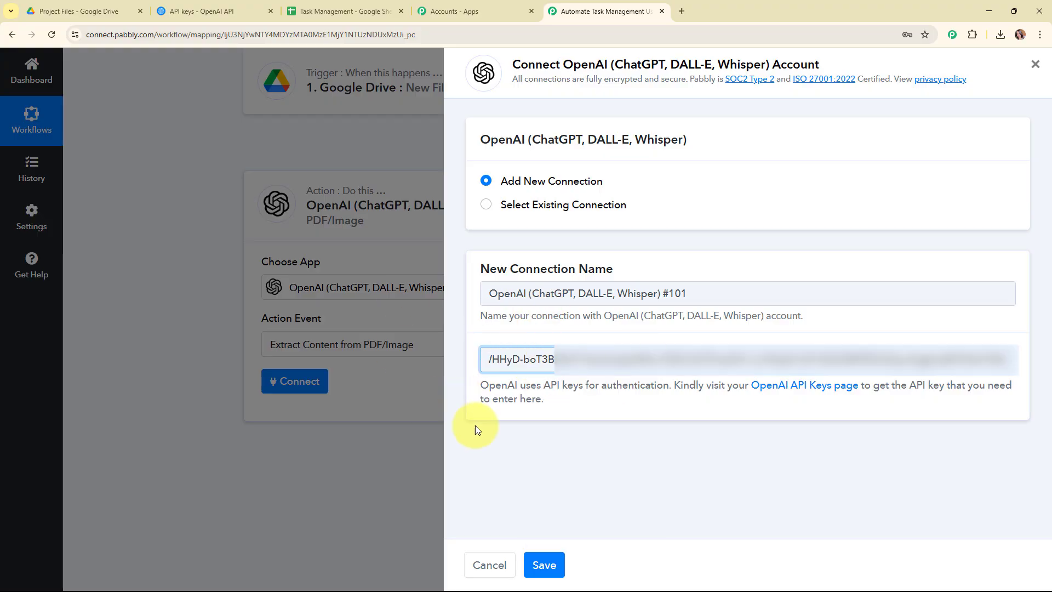
click(553, 559)
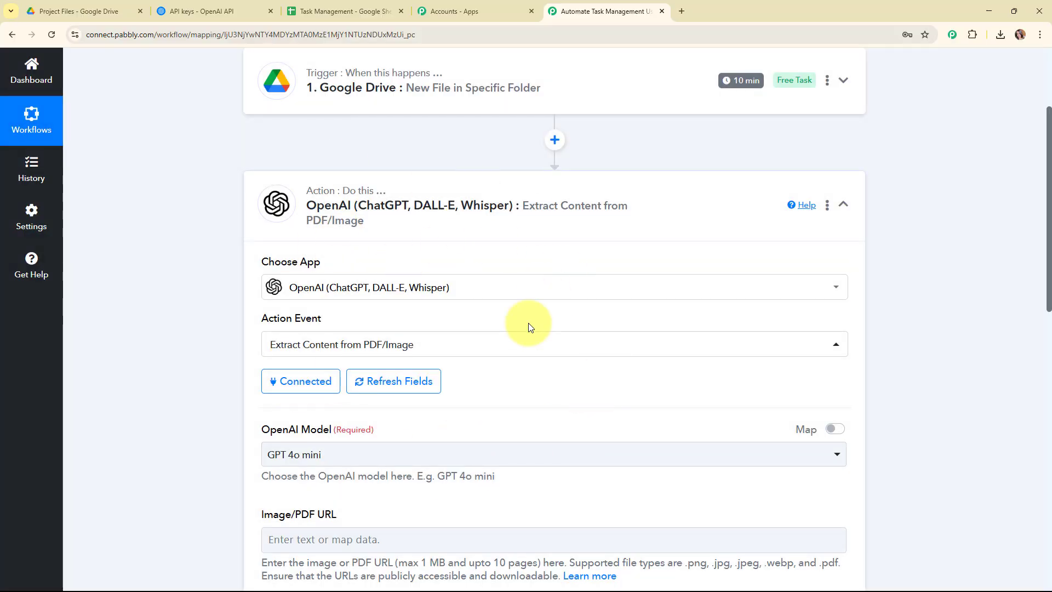
Choose GPT 4o mini as the OpenAI model for the PDF extraction step.
scroll(530, 327, down, 4)
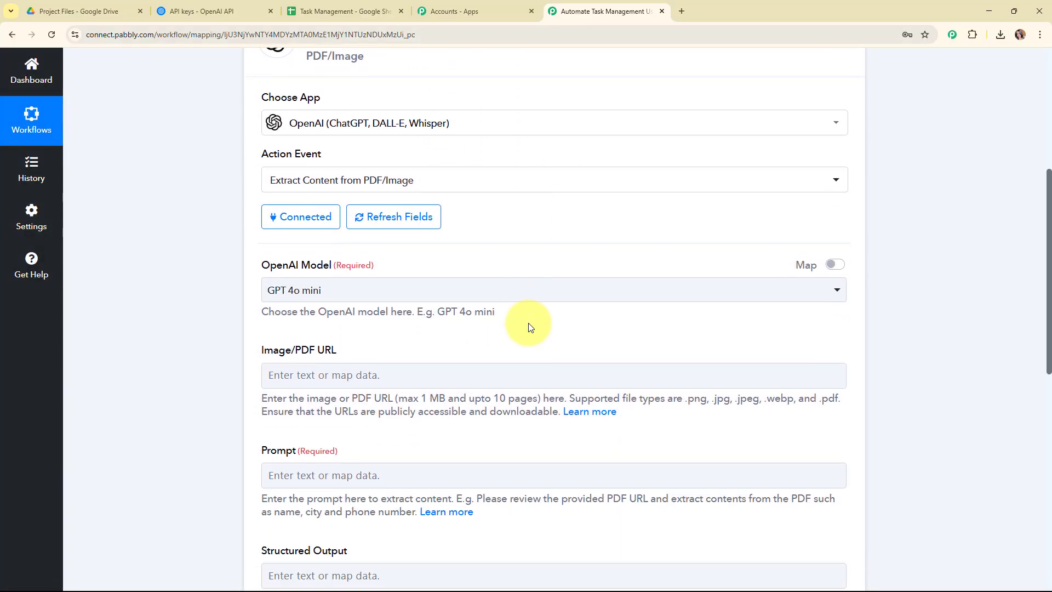
drag(252, 208, 470, 206)
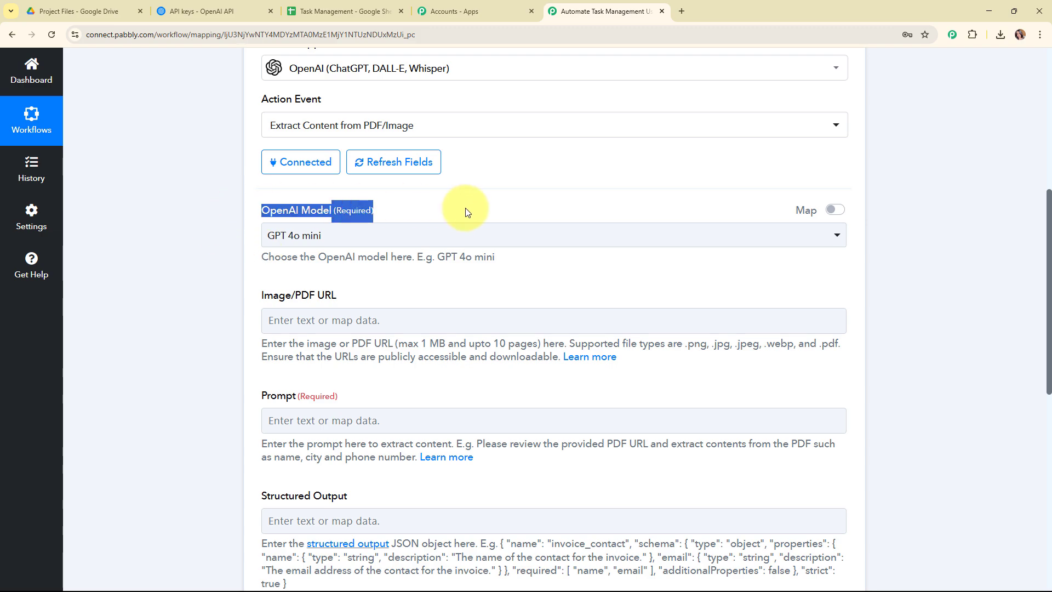
click(474, 283)
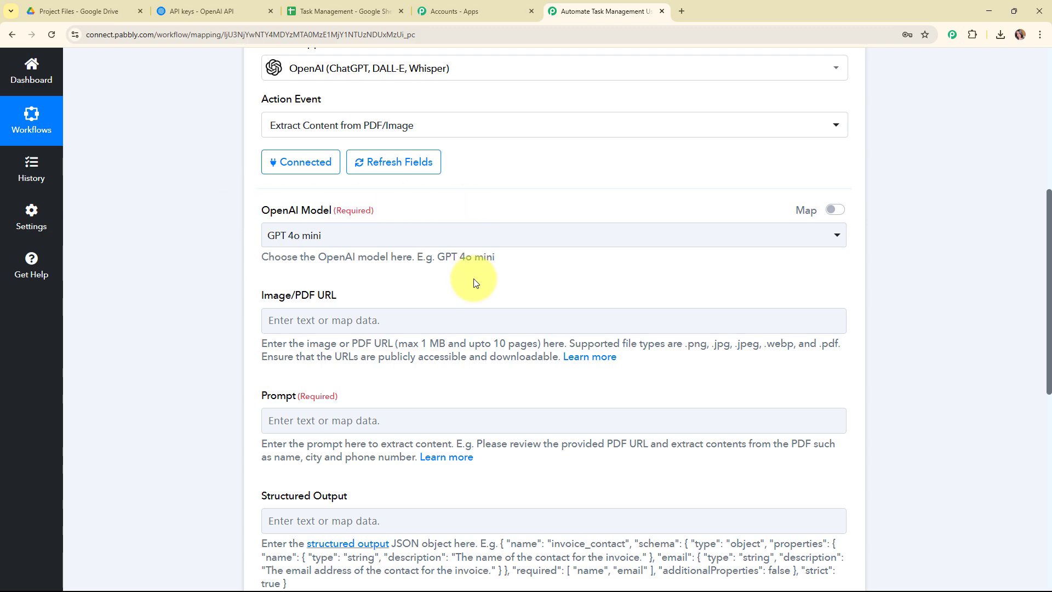
click(559, 236)
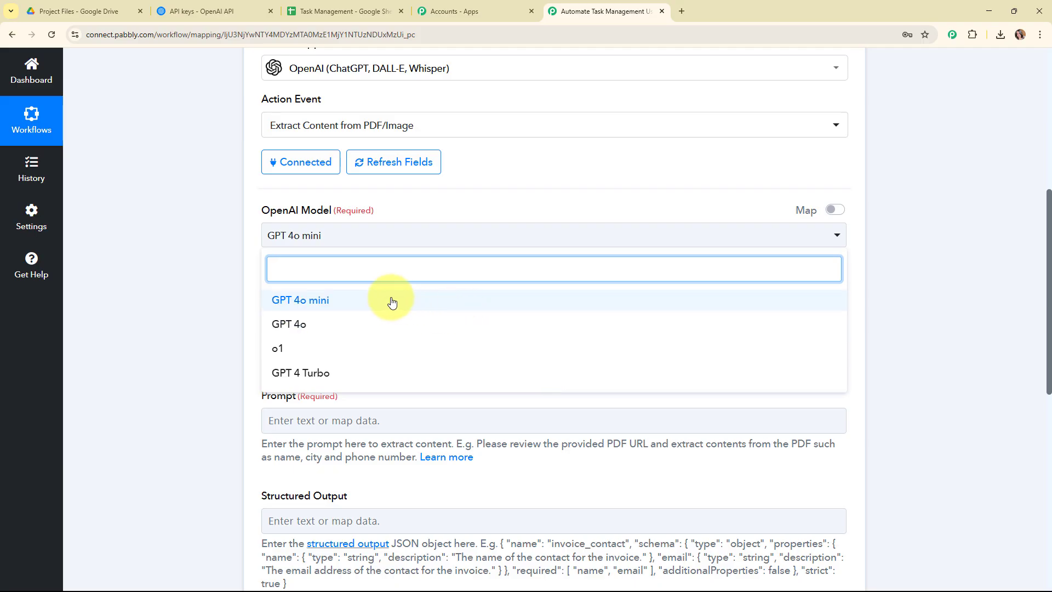
click(312, 301)
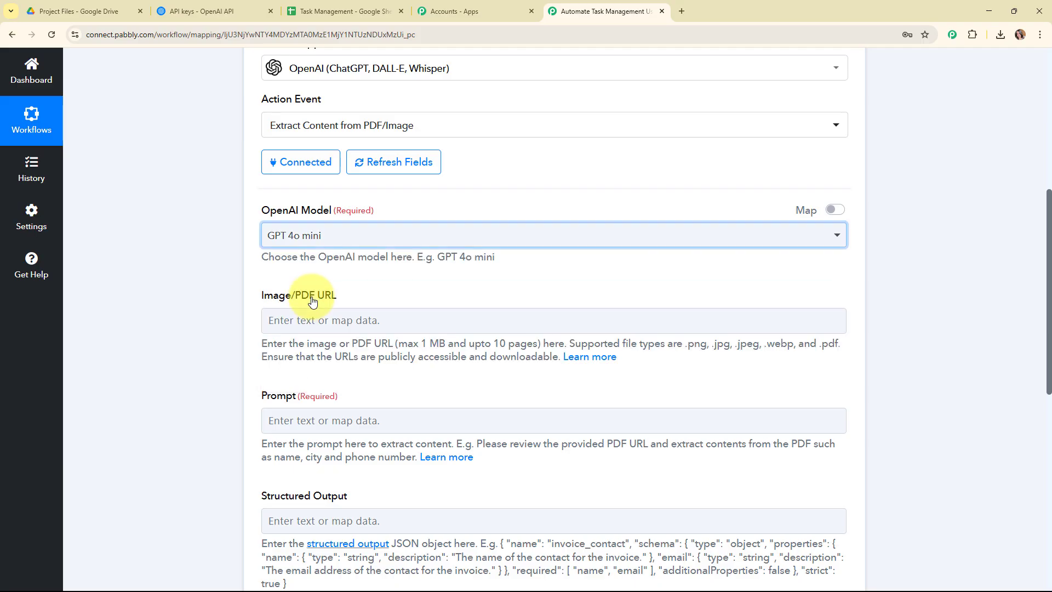
Map the Image/PDF URL to the WebContentLink value from the Google Drive trigger.
scroll(400, 293, down, 1)
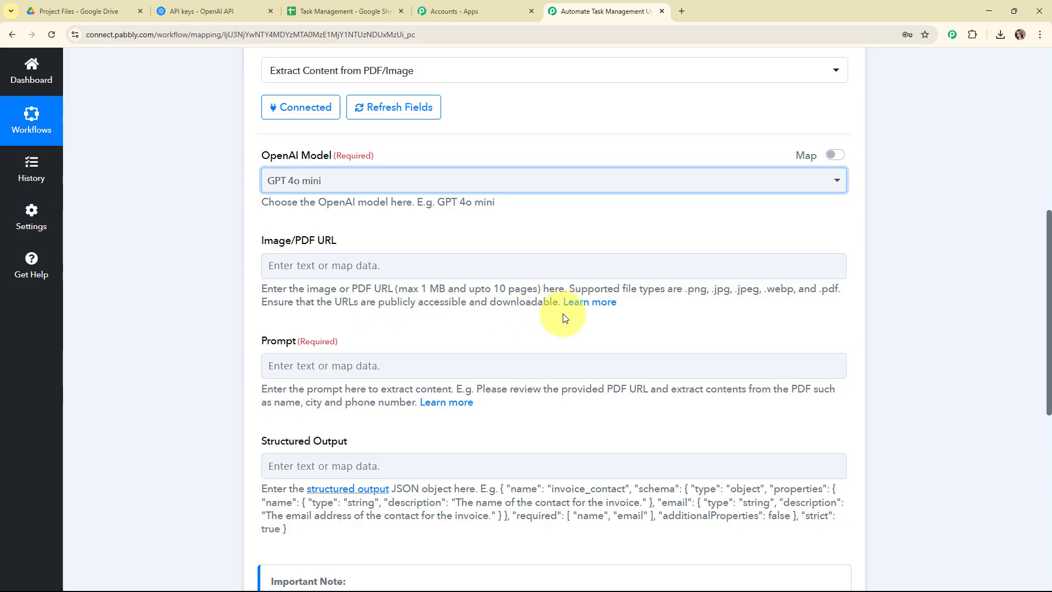
click(303, 270)
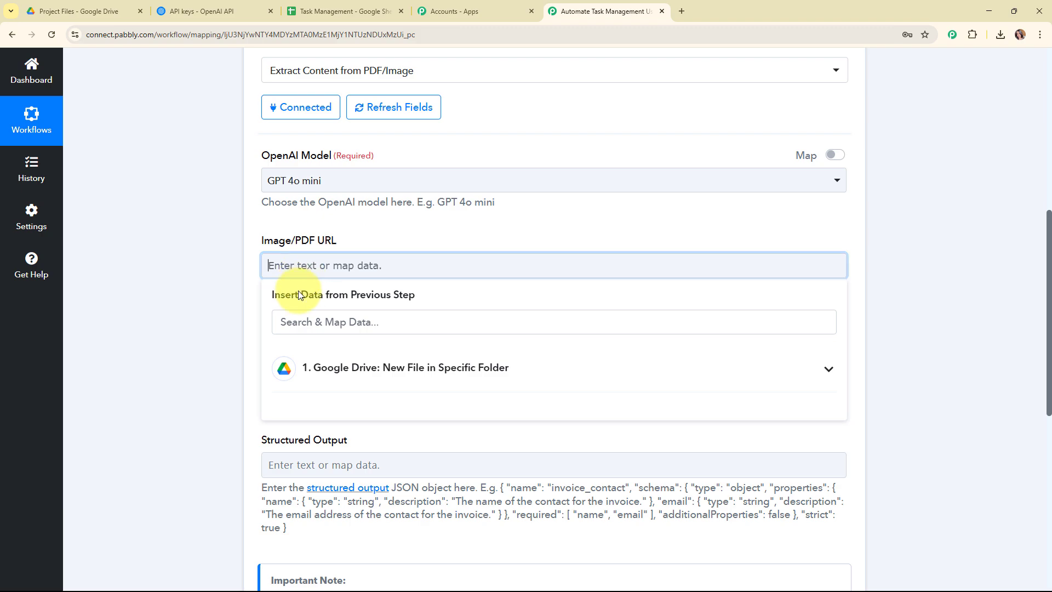
click(520, 388)
scroll(493, 372, down, 2)
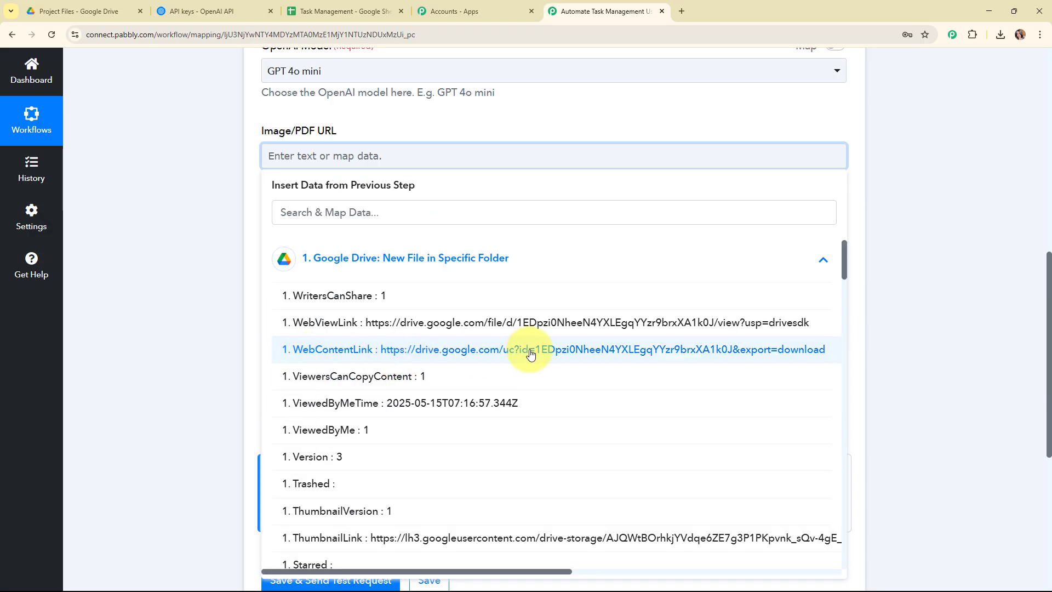
click(577, 354)
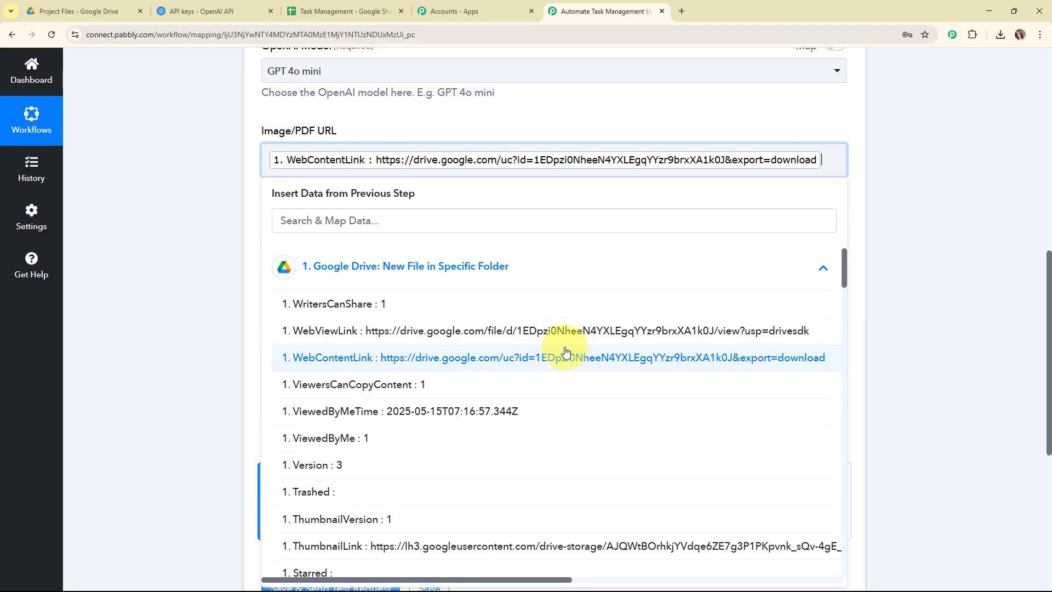
click(235, 228)
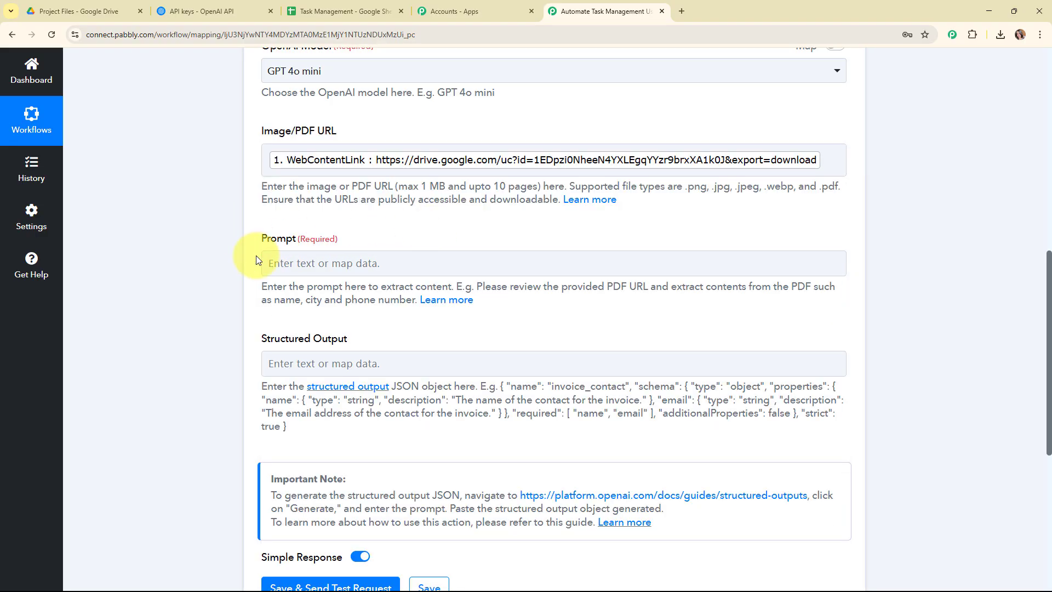
Enter a project assistant prompt that extracts each task's name, description, due date, assignee and High/Medium/Low priority from the project report.
click(286, 262)
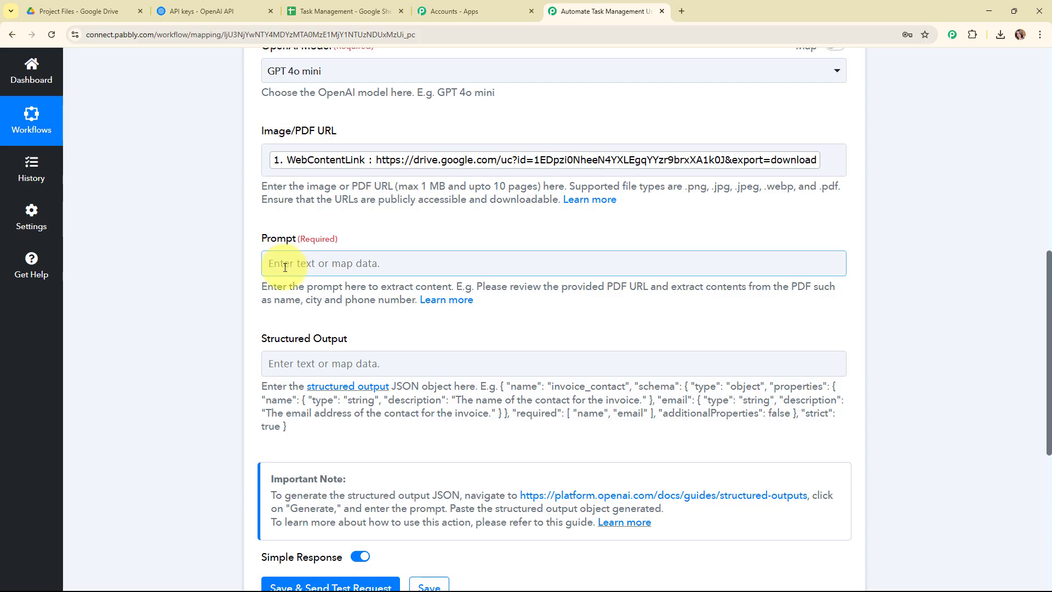
text(You are an intelligent project assistant.  Analyze the following project report and extract specific tasks that need to be completed.  For each task, give: Task Name Description Due Date (if mentioned or implied) Assigned To (if mentioned) Priority (High/Medium/Low))
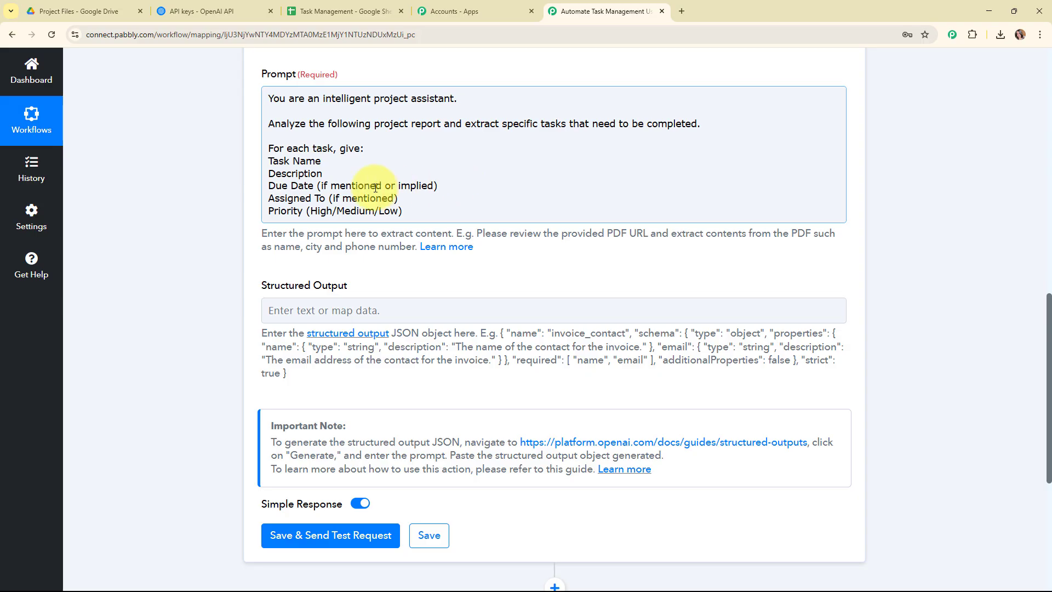
click(354, 225)
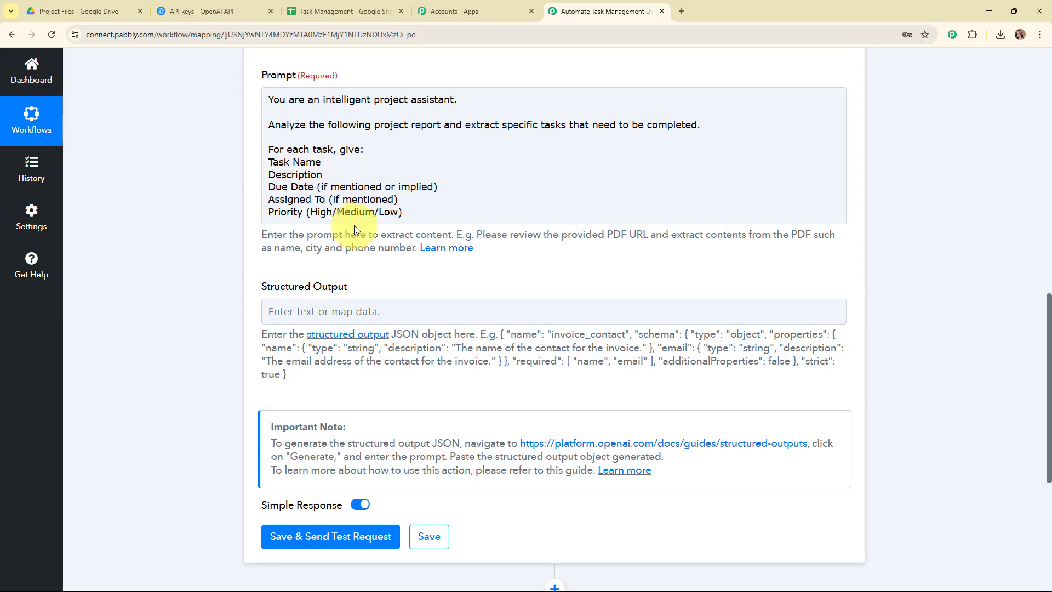
scroll(354, 225, up, 1)
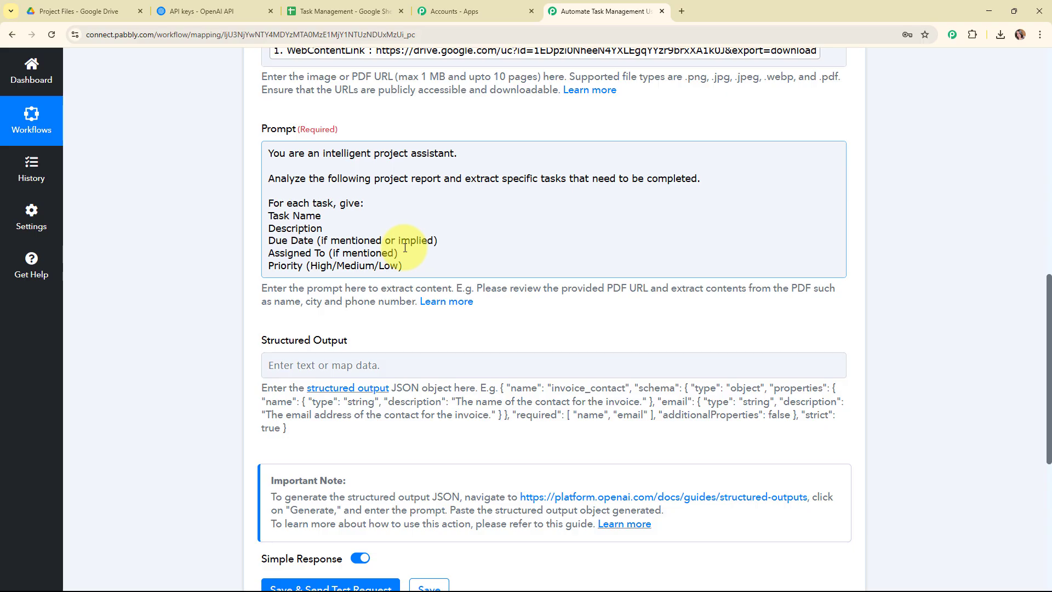
scroll(526, 248, down, 2)
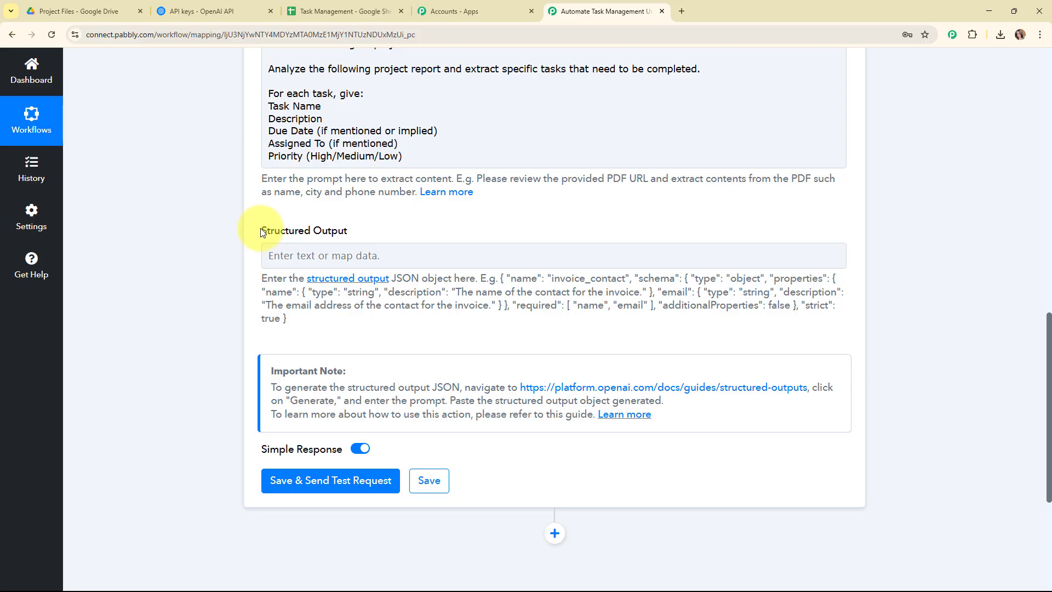
drag(260, 230, 361, 236)
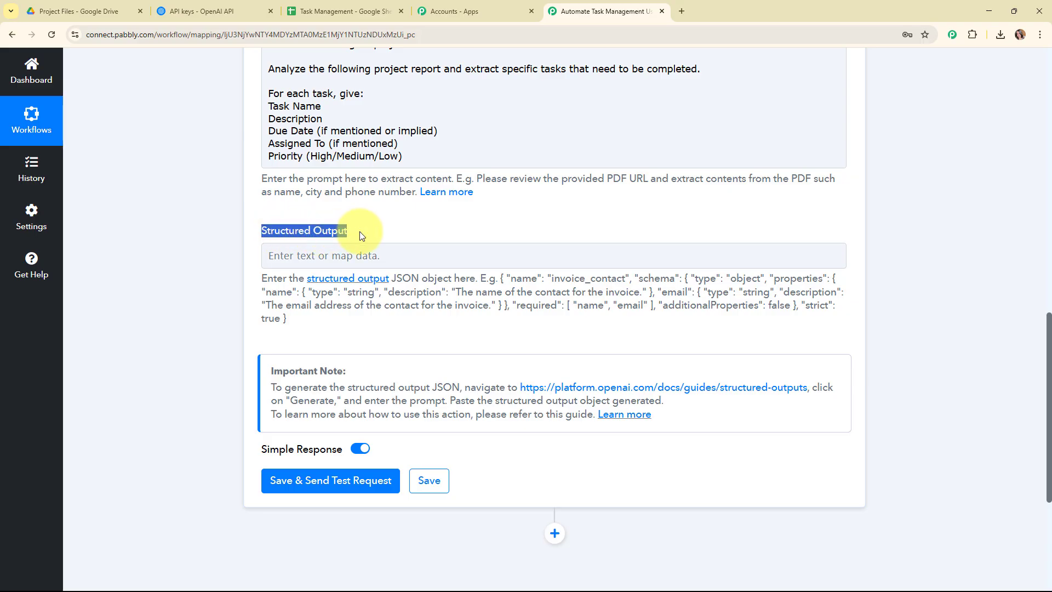
click(482, 232)
drag(268, 105, 227, 191)
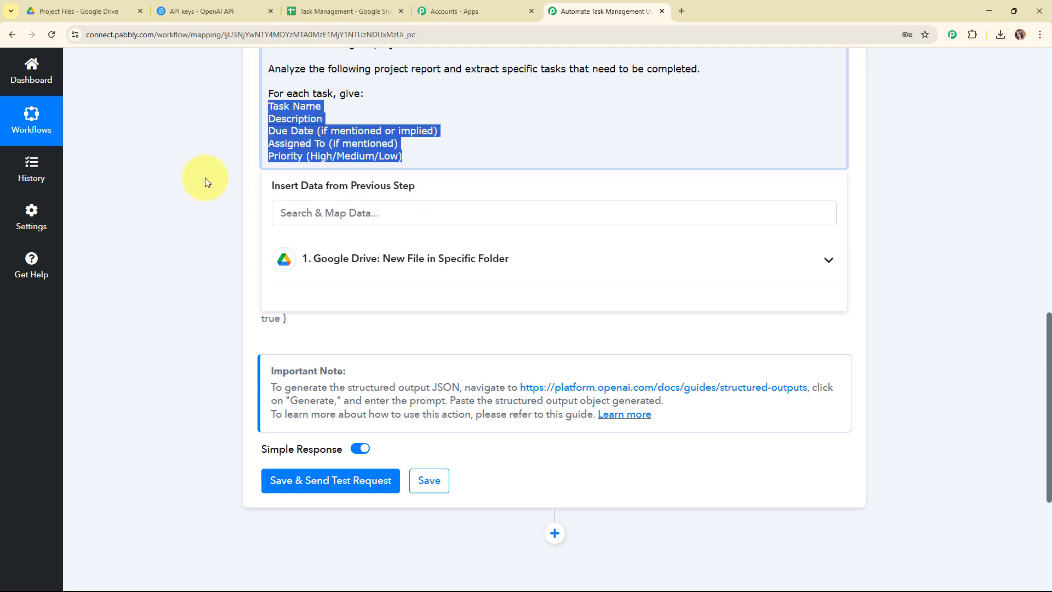
click(209, 193)
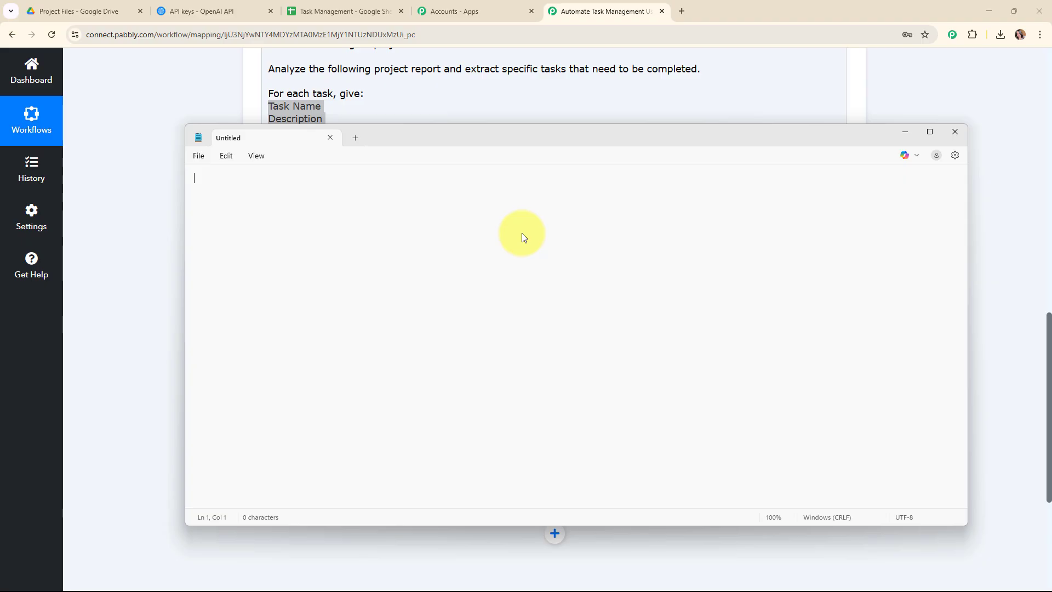
In Notepad, write typed definitions for Task Description, Assigned To, Due Date, Status/Dependency and Task Name, and copy the whole list.
text(1. Task Description Type: Text Detailed summary of the specific task or activity.)
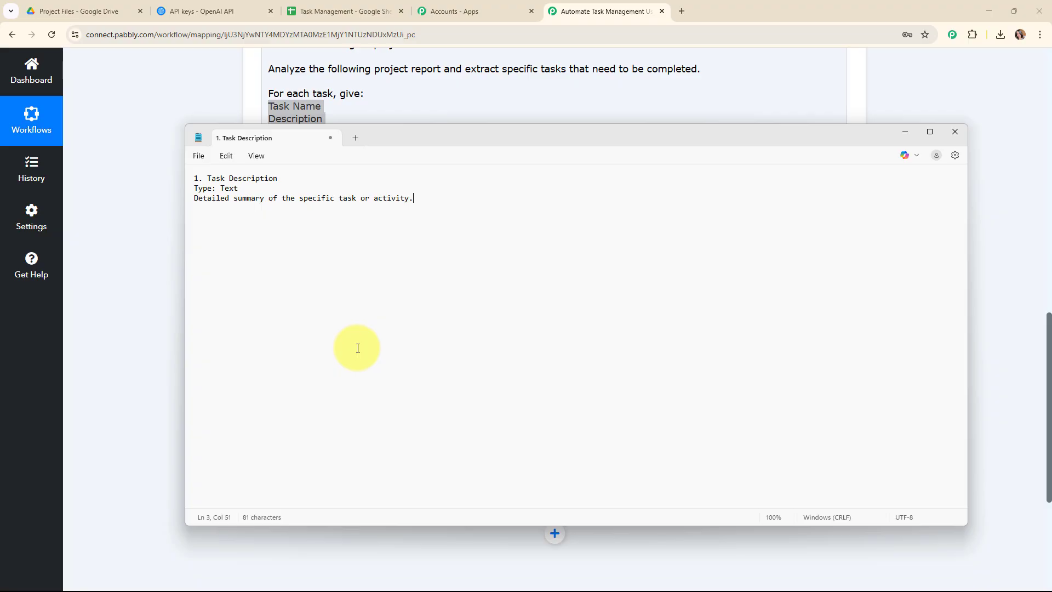
text(2. Assigned To Type: Text Name of the person or team responsible for the task.   3. Due Date Type: Date Deadline or expected completion date for the task.   4. Status/Dependency Type: Text Current progress or if the task is dependent on another.   5. Task Name Type: Array Give Task Name)
drag(256, 386, 187, 181)
right_click(245, 240)
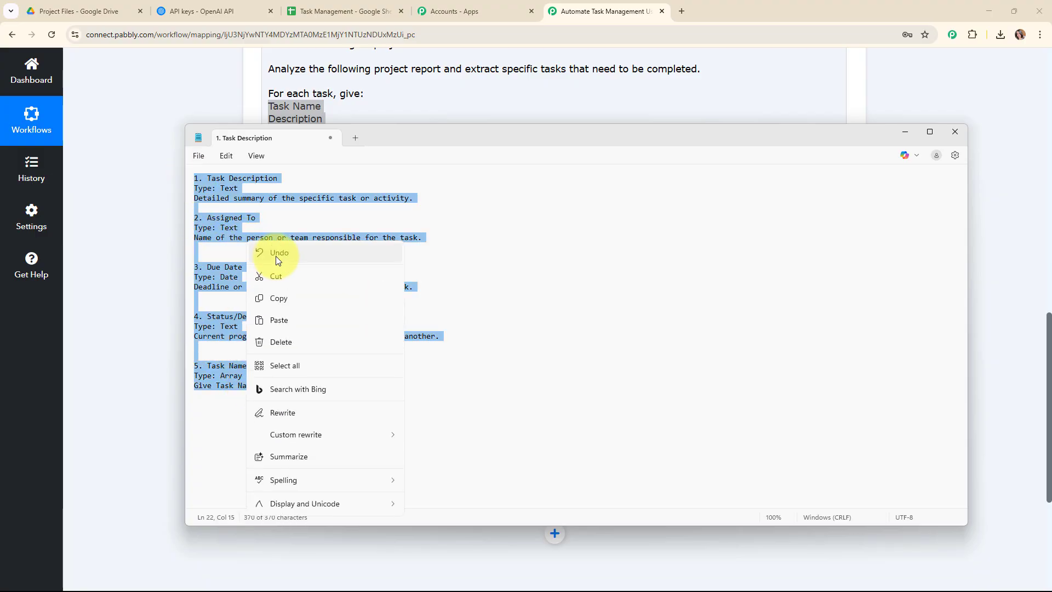
click(295, 293)
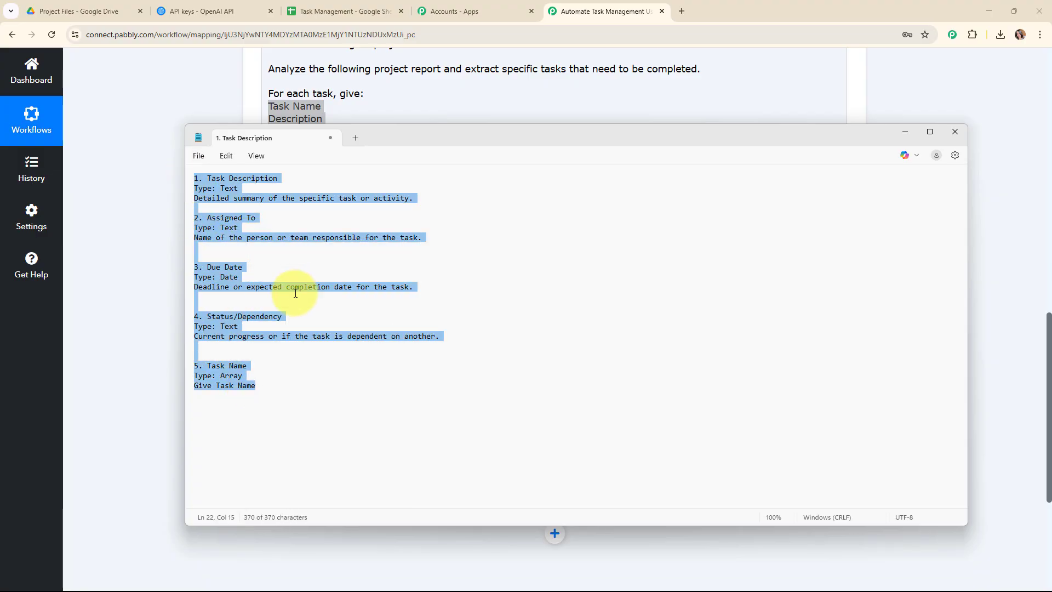
Generate a JSON schema from the copied task field definitions on OpenAI's Structured Outputs documentation page.
click(953, 133)
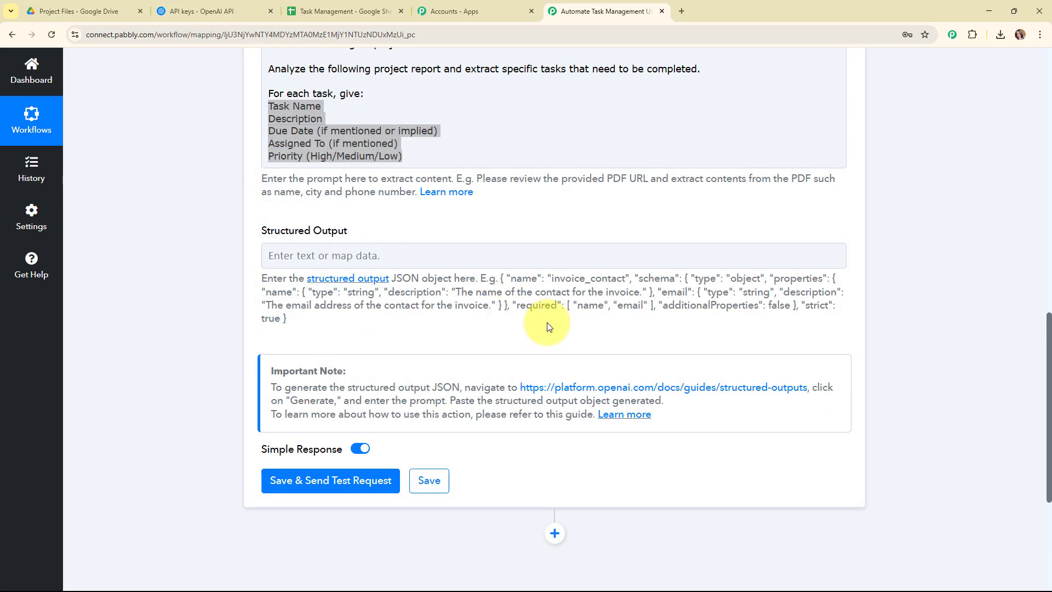
scroll(550, 327, down, 1)
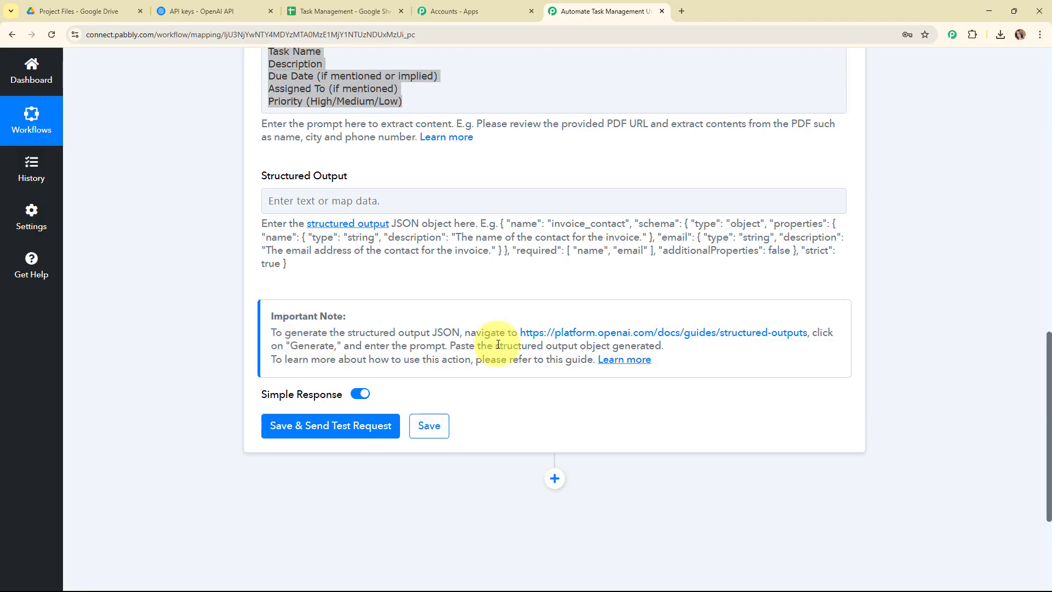
click(702, 343)
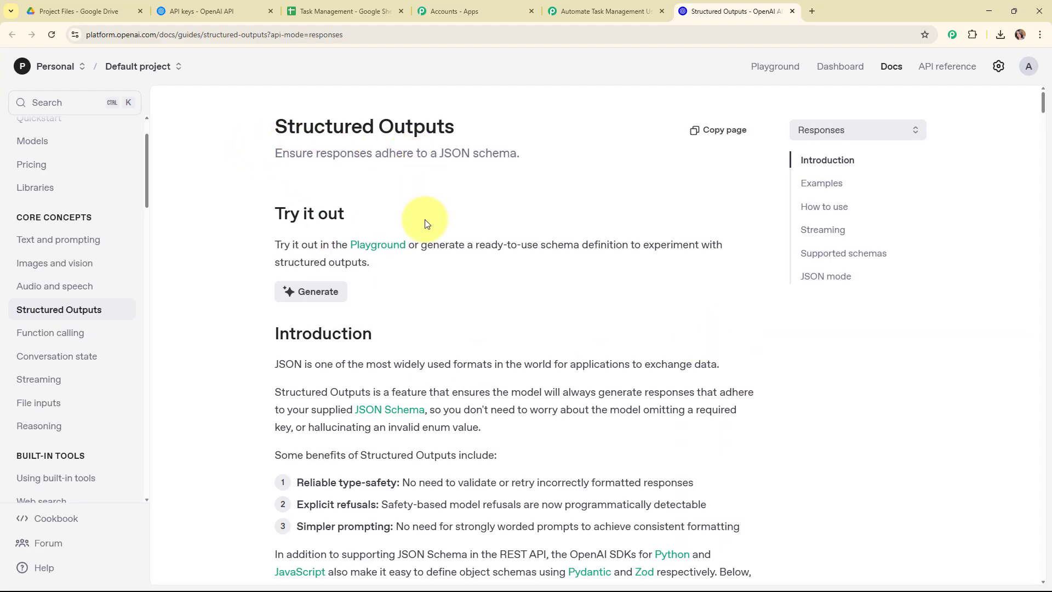
scroll(436, 279, down, 1)
click(314, 248)
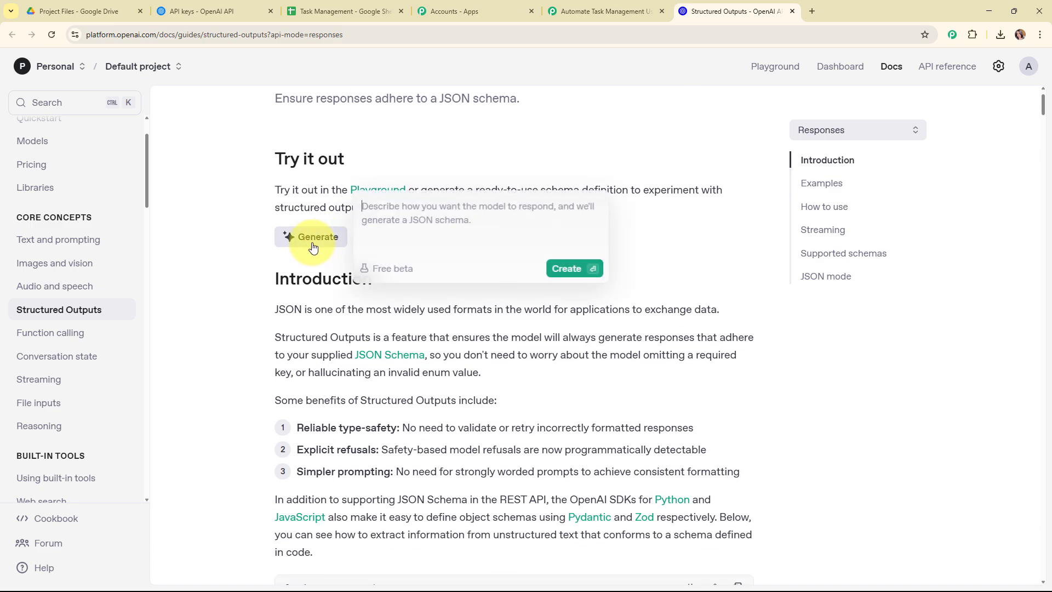
key(ctrl+v)
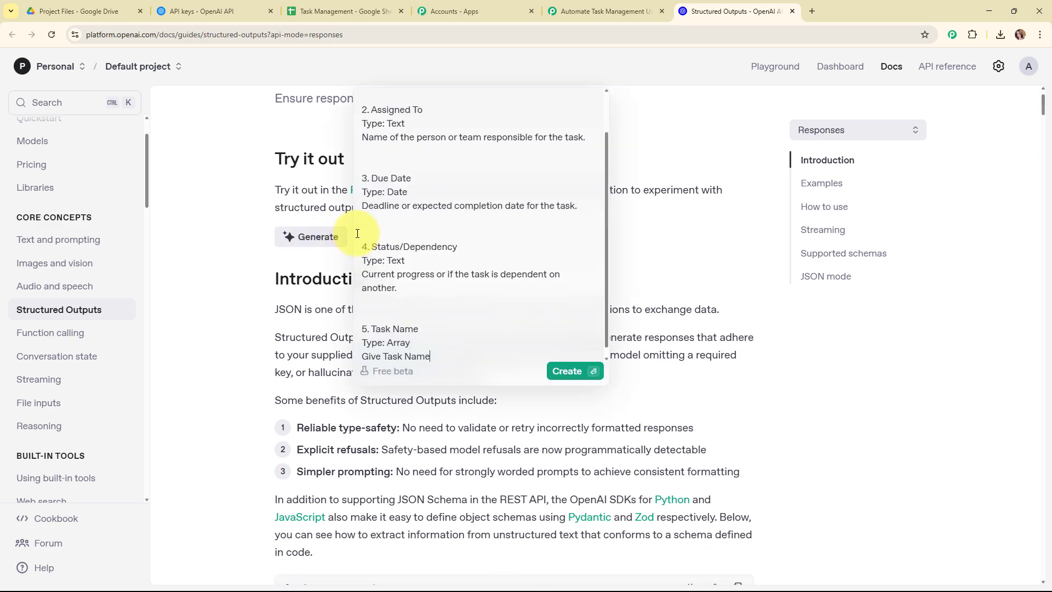
click(575, 372)
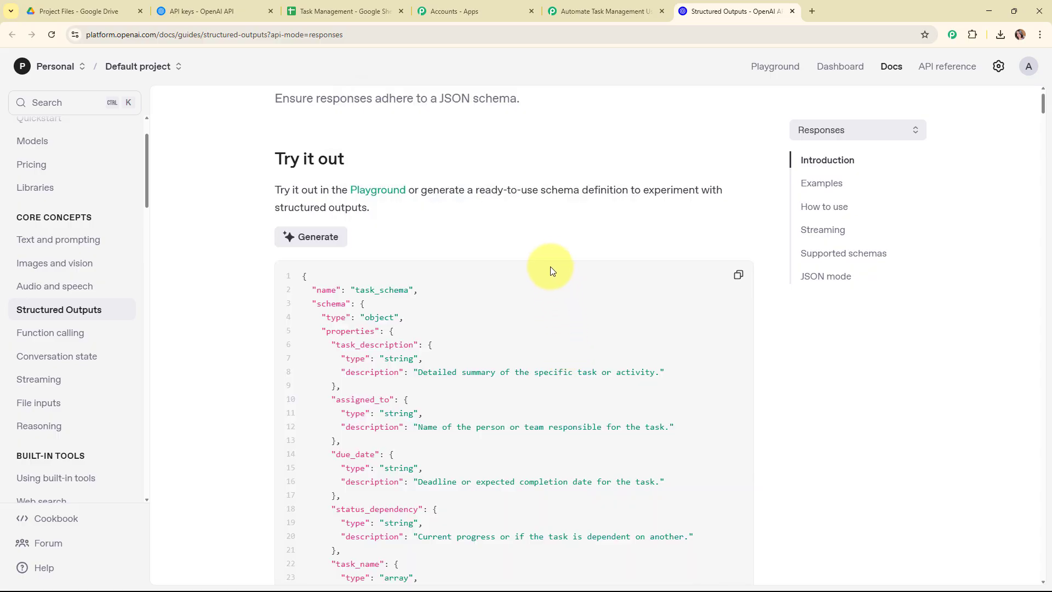
Copy the generated schema and fill the extraction step's Structured Output with the task_list JSON covering task, description, deadline and assigned_to.
scroll(548, 263, down, 4)
scroll(548, 263, up, 4)
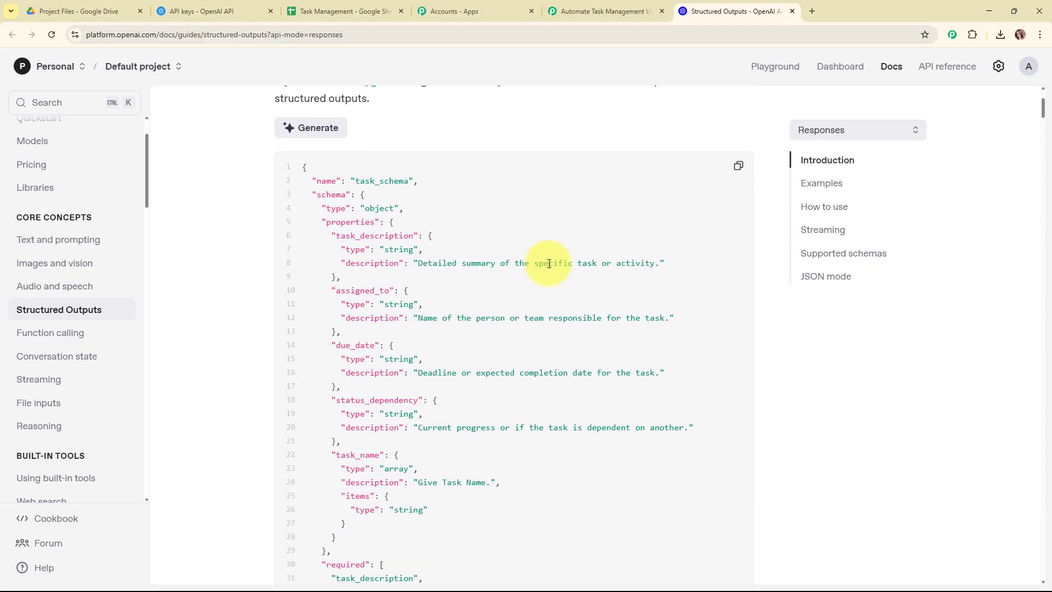
click(739, 276)
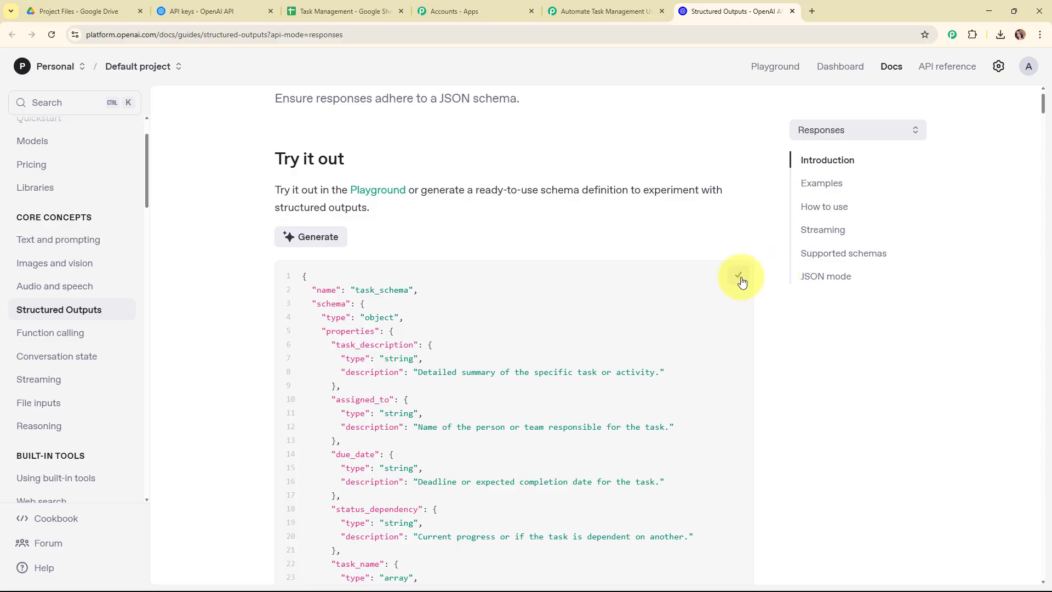
click(599, 6)
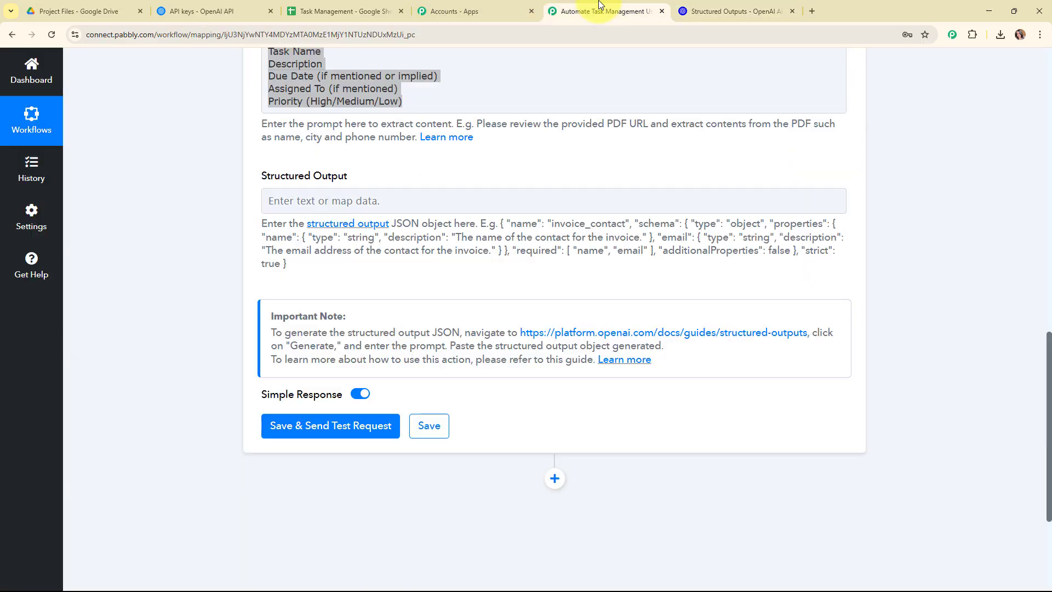
click(435, 194)
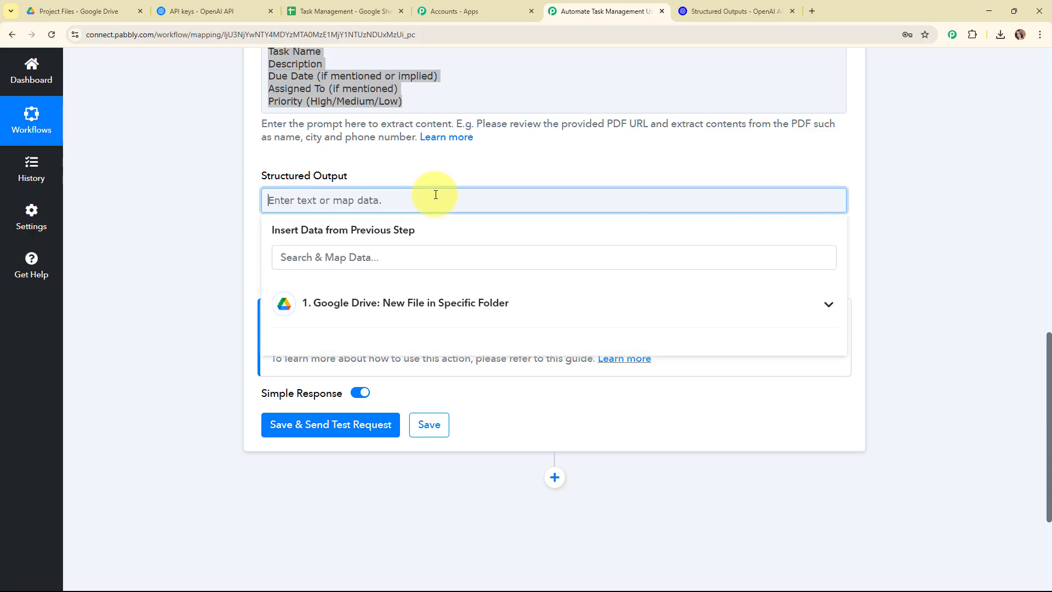
key(ctrl+v)
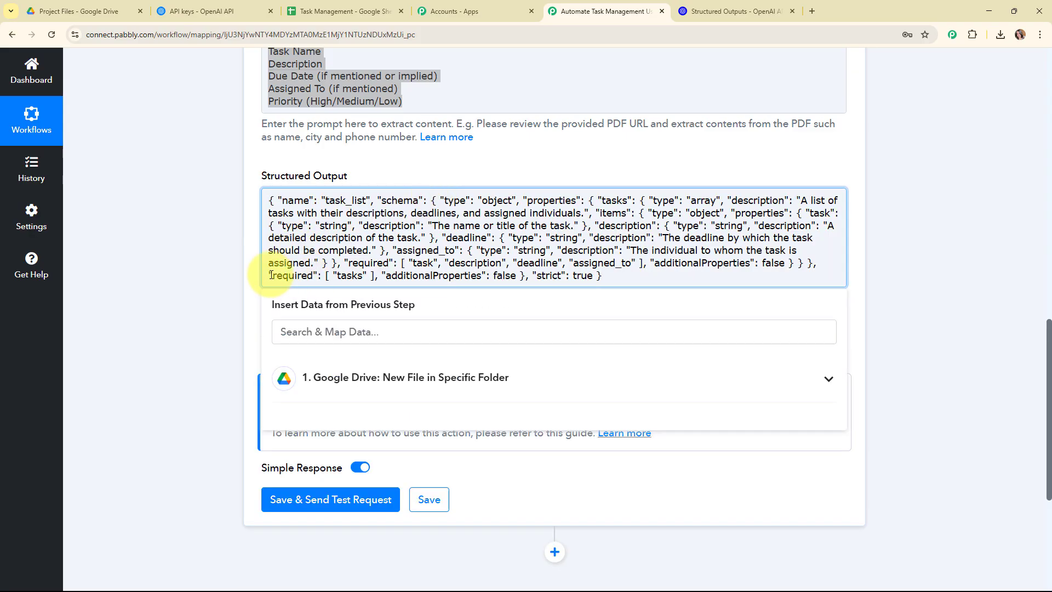
click(251, 277)
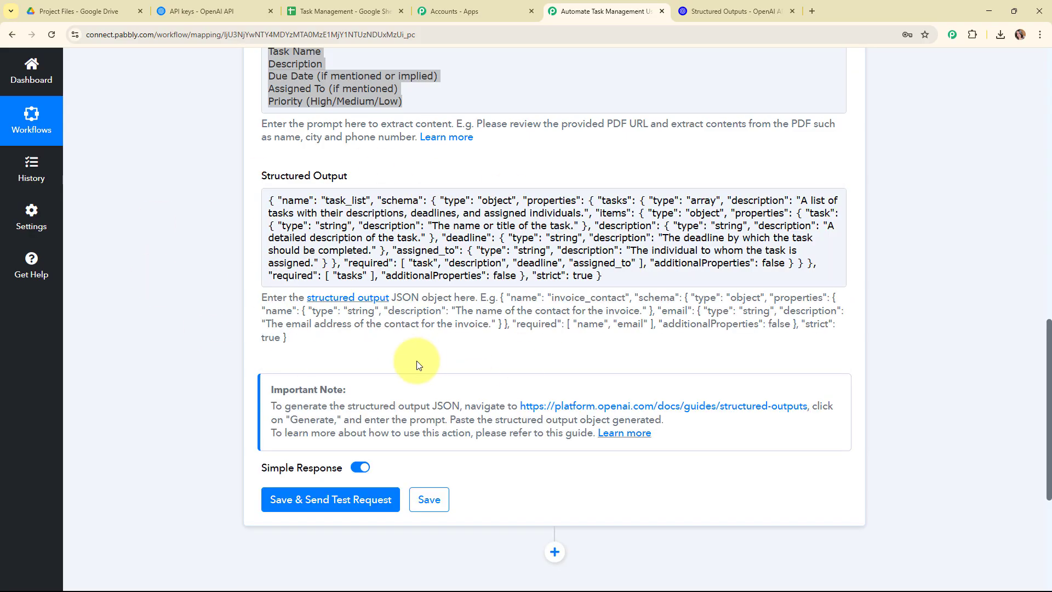
Turn off Simple Response for the PDF extraction step and run a test request, reviewing the full Tasks response.
scroll(422, 353, down, 3)
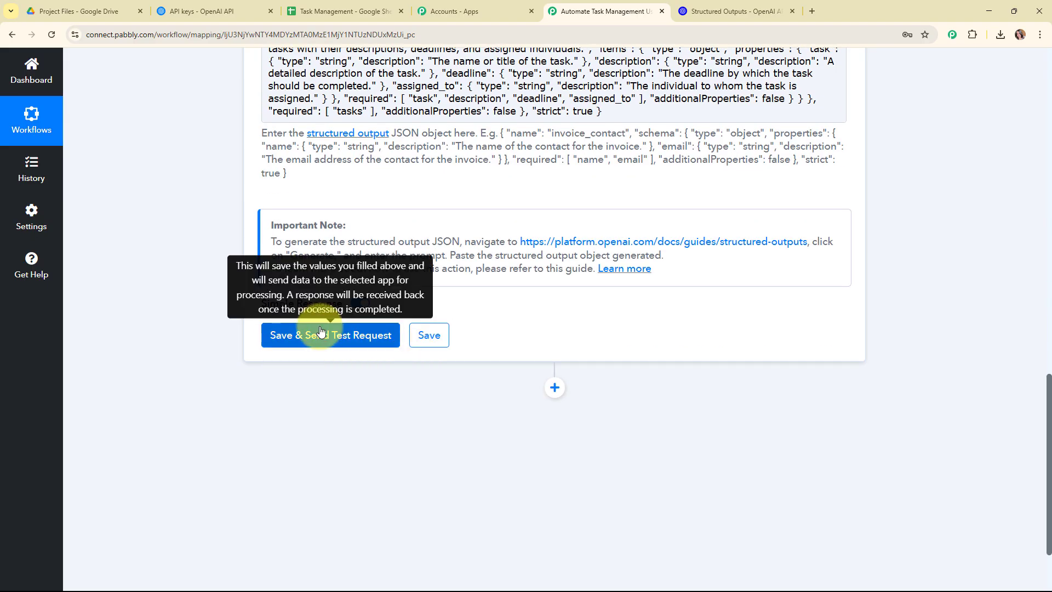
click(361, 305)
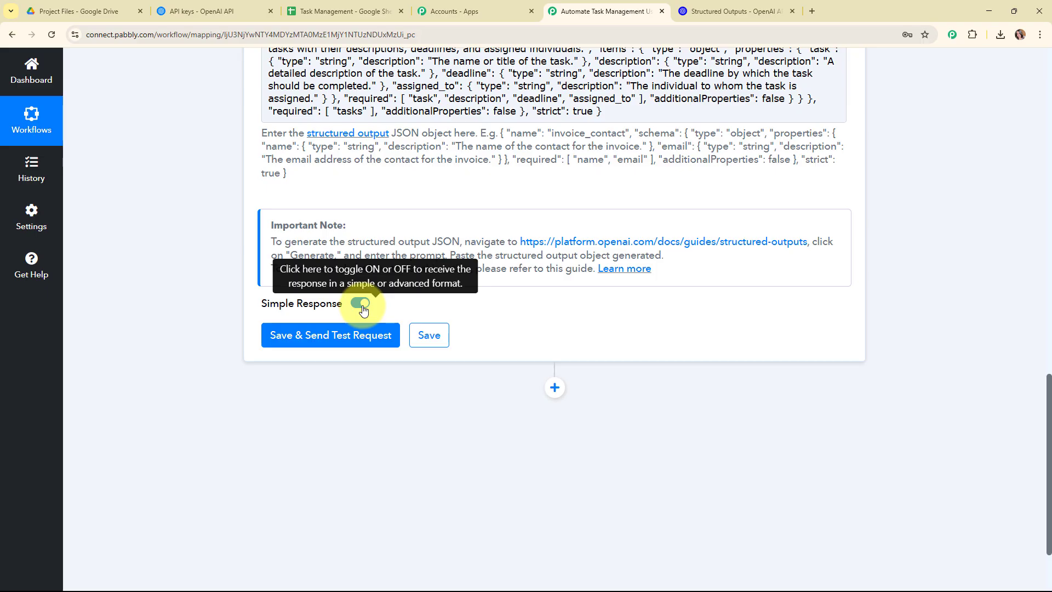
click(361, 303)
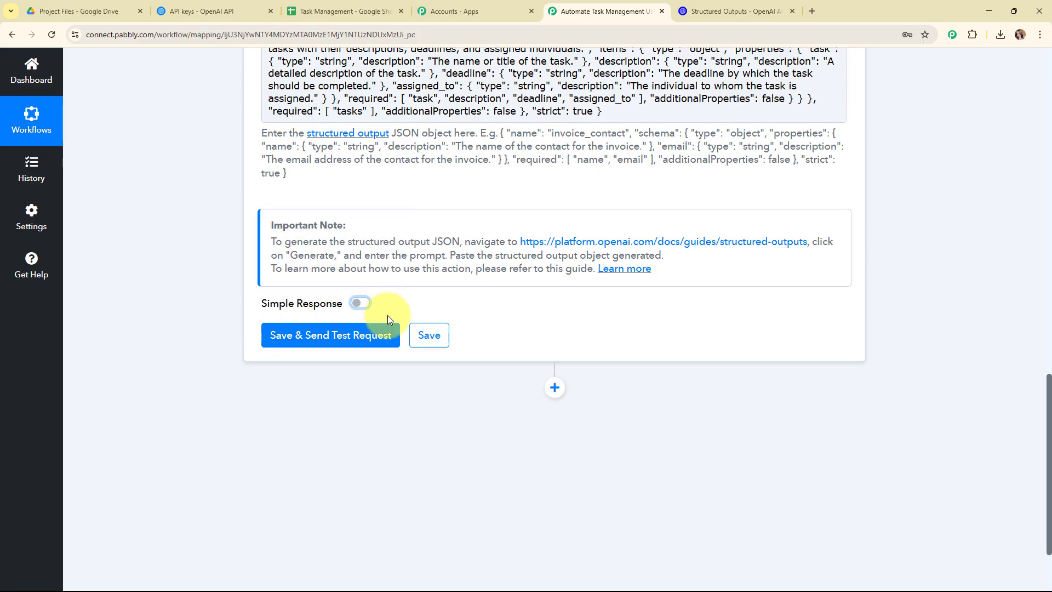
click(348, 336)
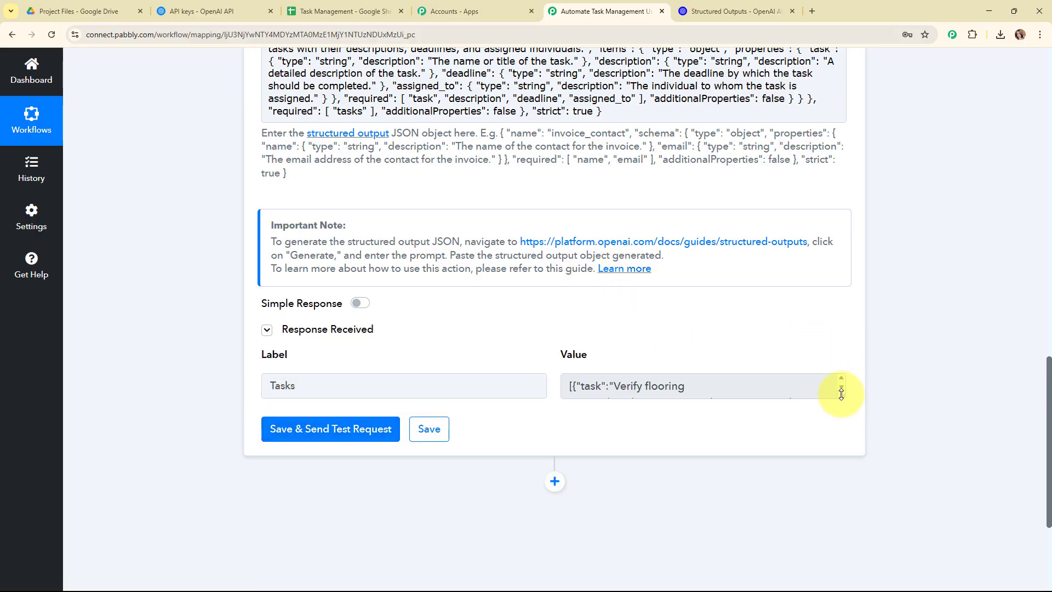
drag(841, 393, 846, 558)
scroll(743, 237, down, 3)
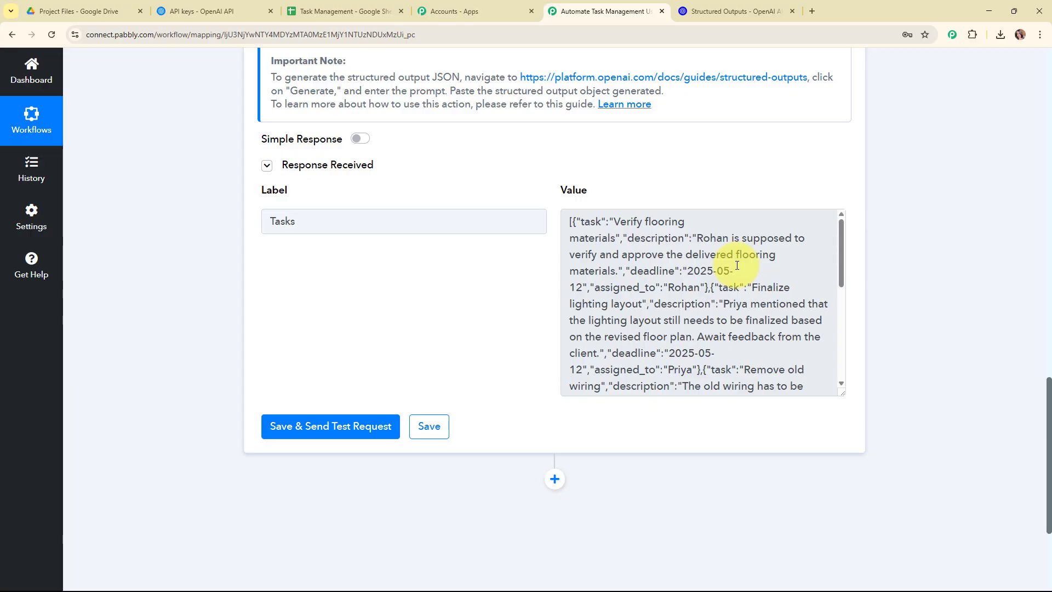
drag(570, 219, 757, 434)
scroll(898, 356, up, 10)
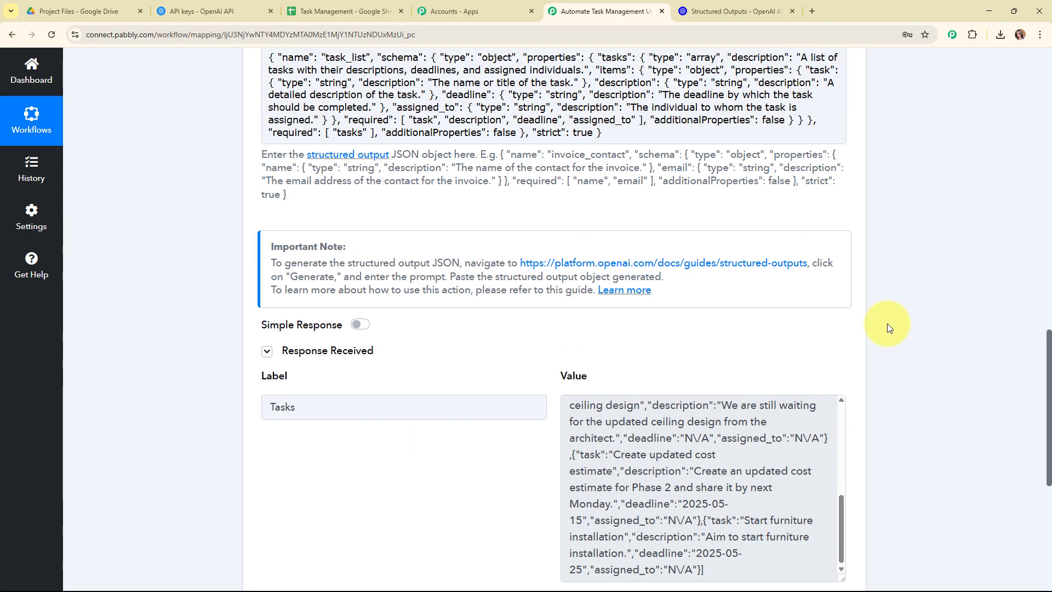
scroll(881, 313, up, 8)
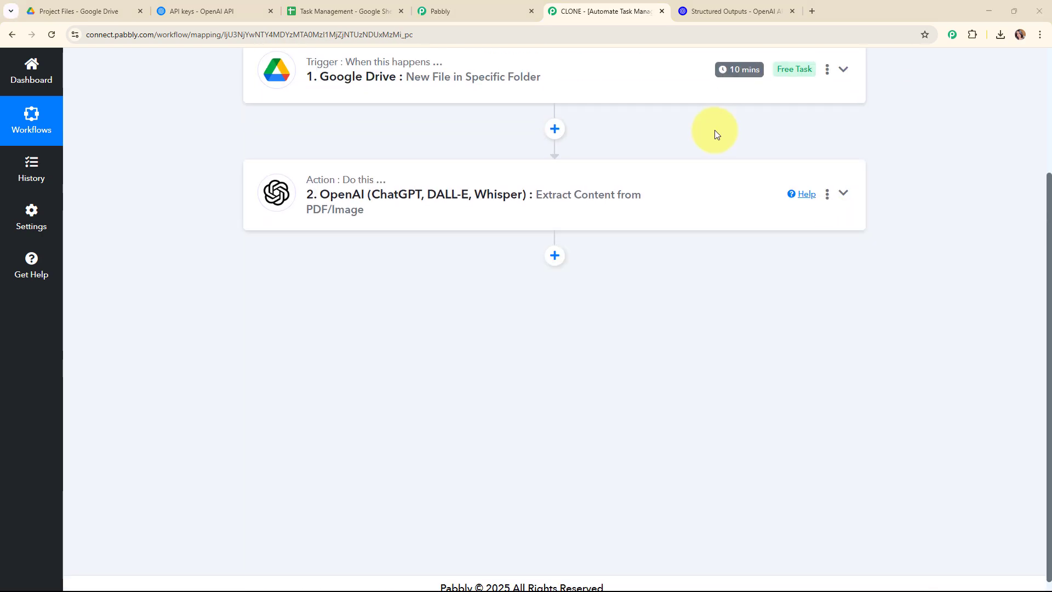
Add an OpenAI action with the ChatGPT event after the PDF extraction step and connect it to OpenAI.
scroll(714, 130, up, 1)
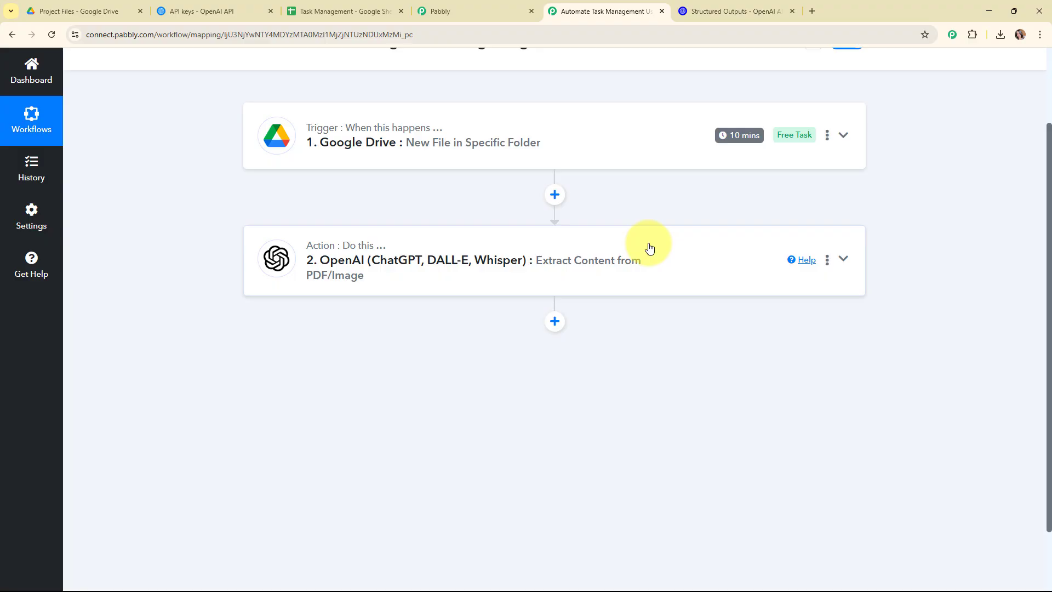
click(554, 322)
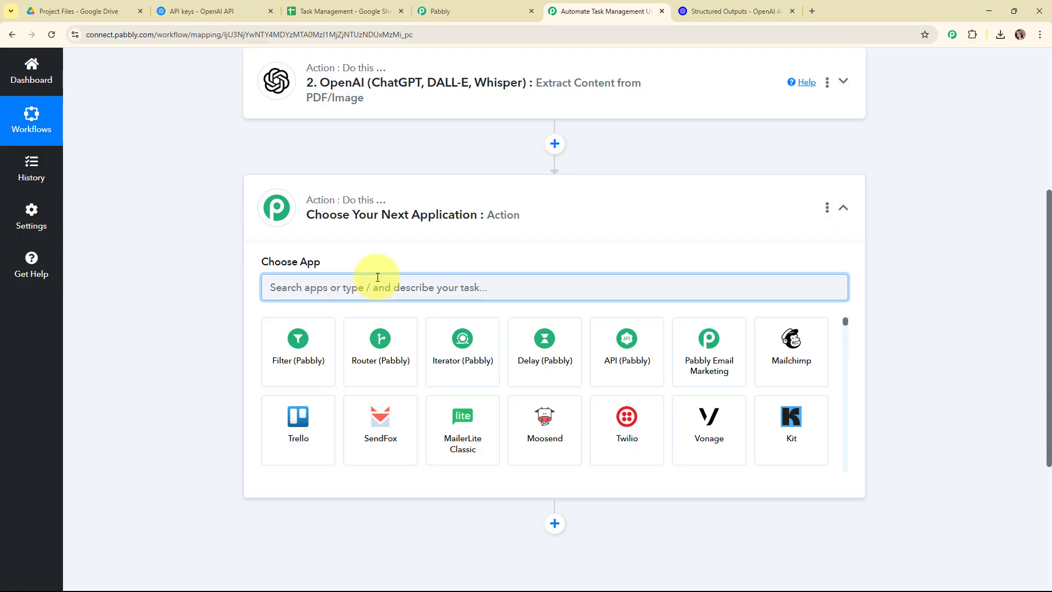
text(op)
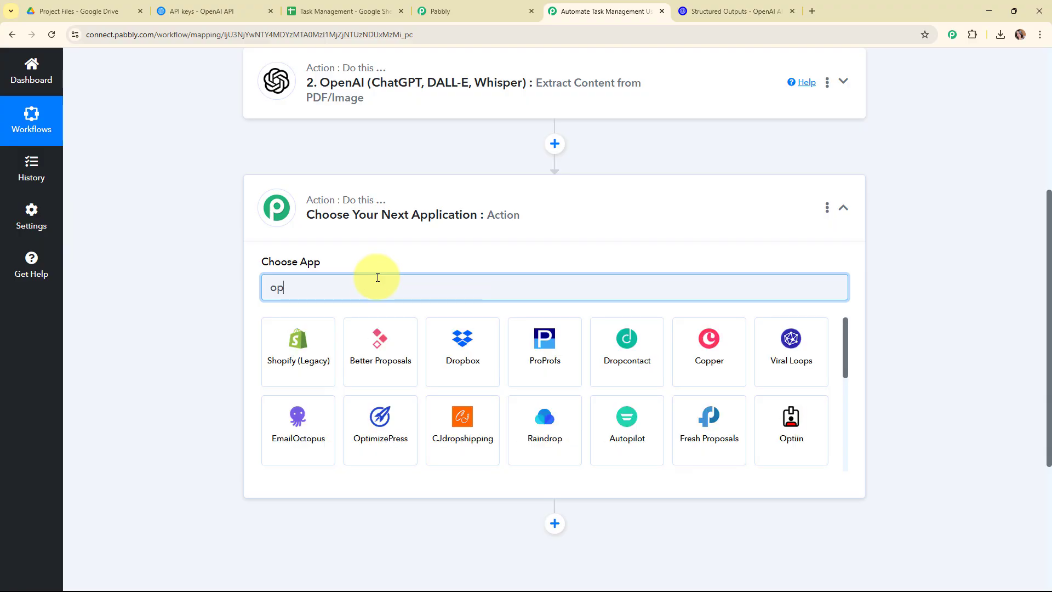
text(en)
click(299, 350)
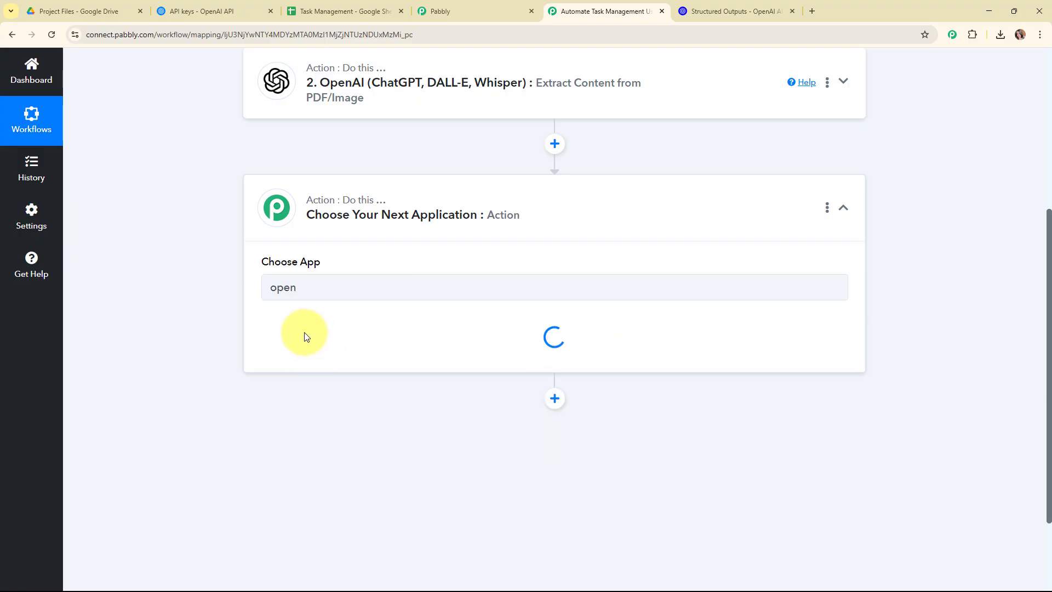
click(336, 138)
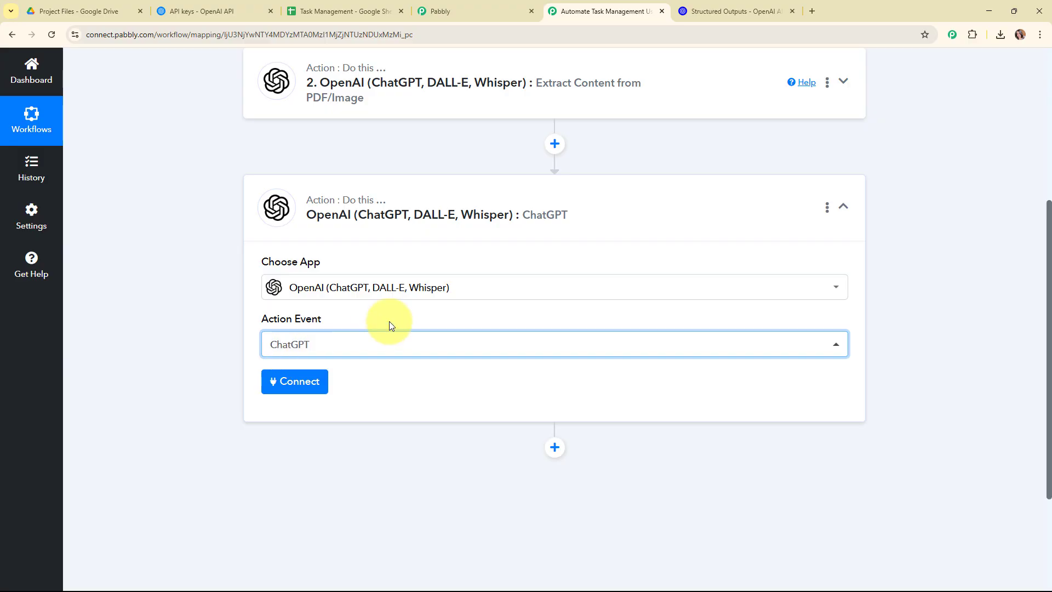
click(294, 385)
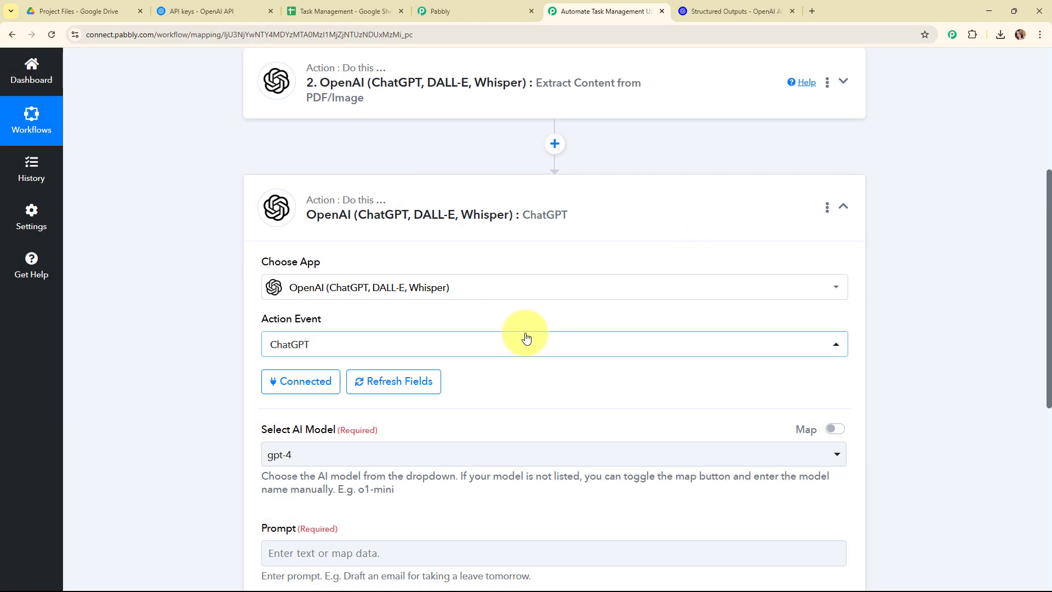
Choose gpt-4o-mini as the AI model for the ChatGPT step.
scroll(527, 331, down, 4)
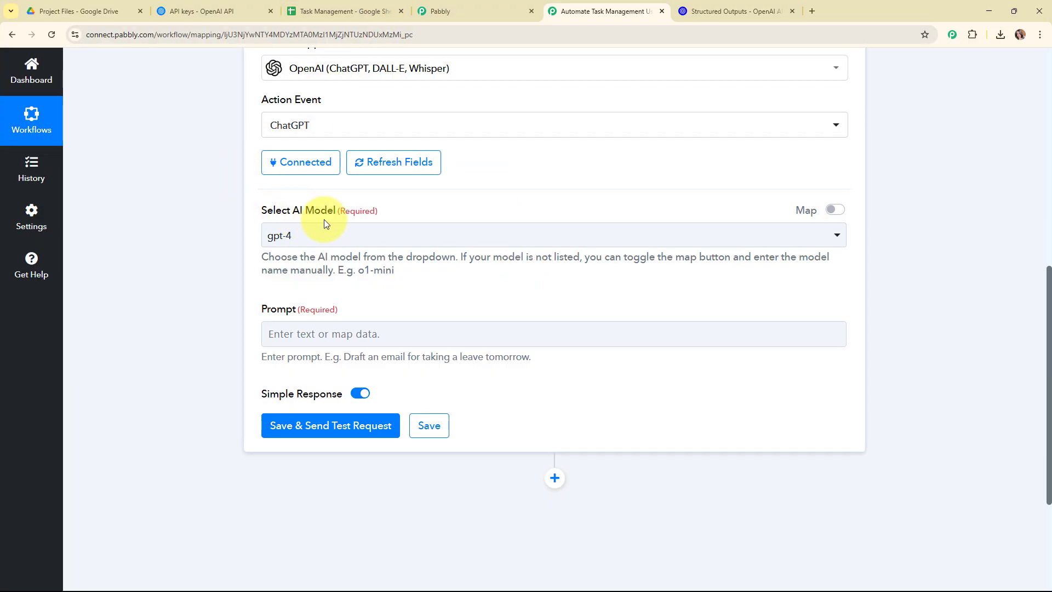
click(424, 229)
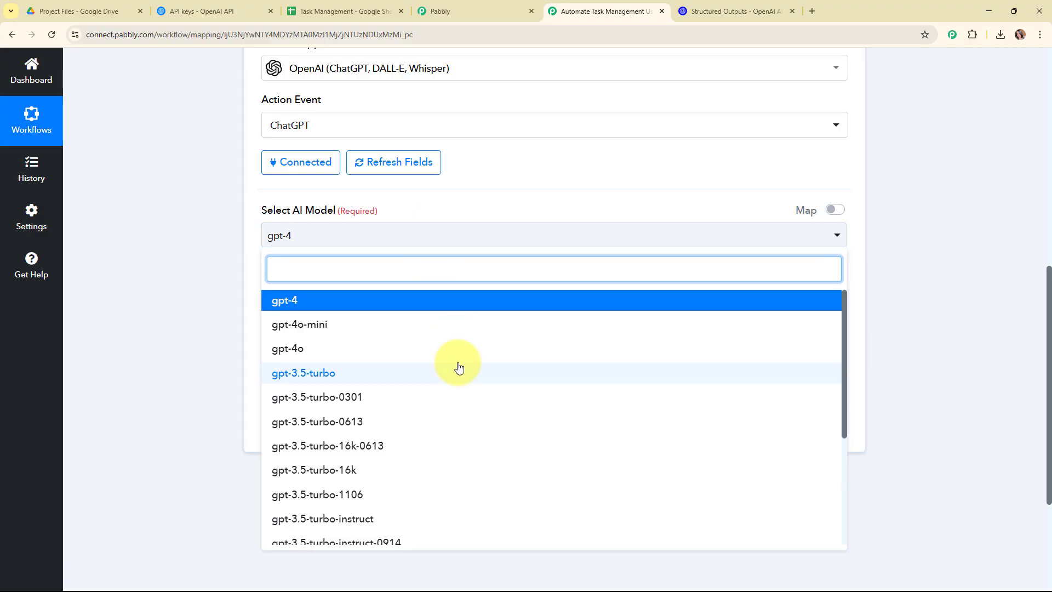
scroll(458, 367, down, 1)
scroll(383, 351, up, 1)
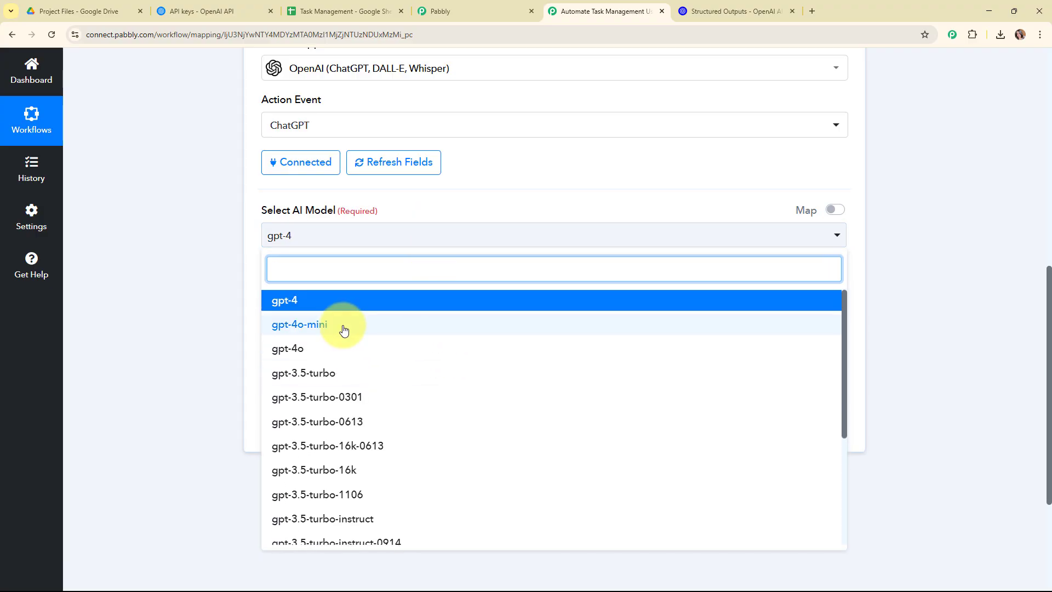
click(344, 329)
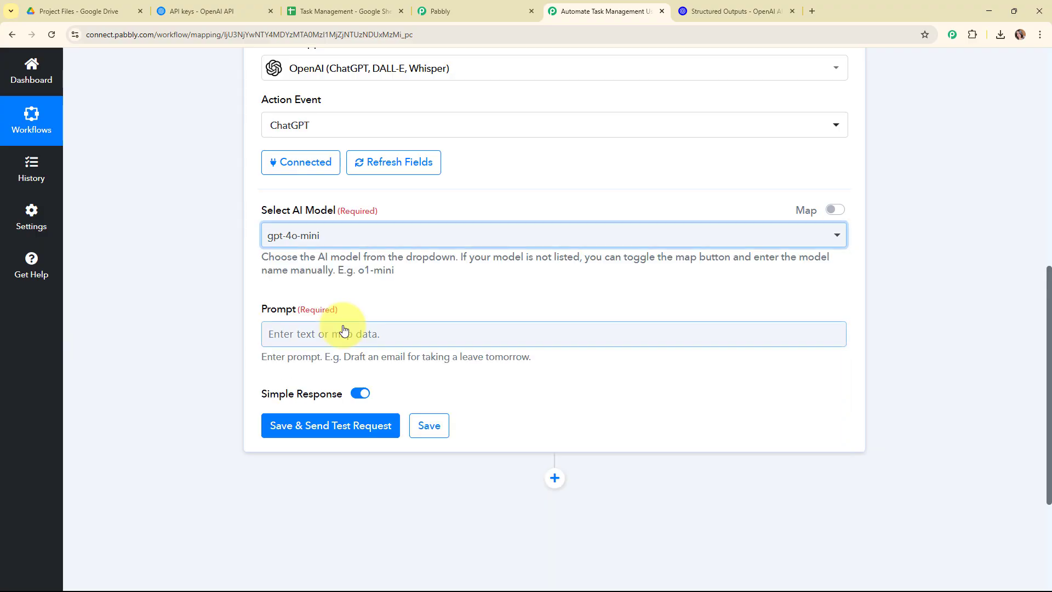
Map the extracted Tasks into the ChatGPT prompt and add "Give the task, description, assigned to and deadline seprately for individual assignee".
scroll(417, 247, down, 2)
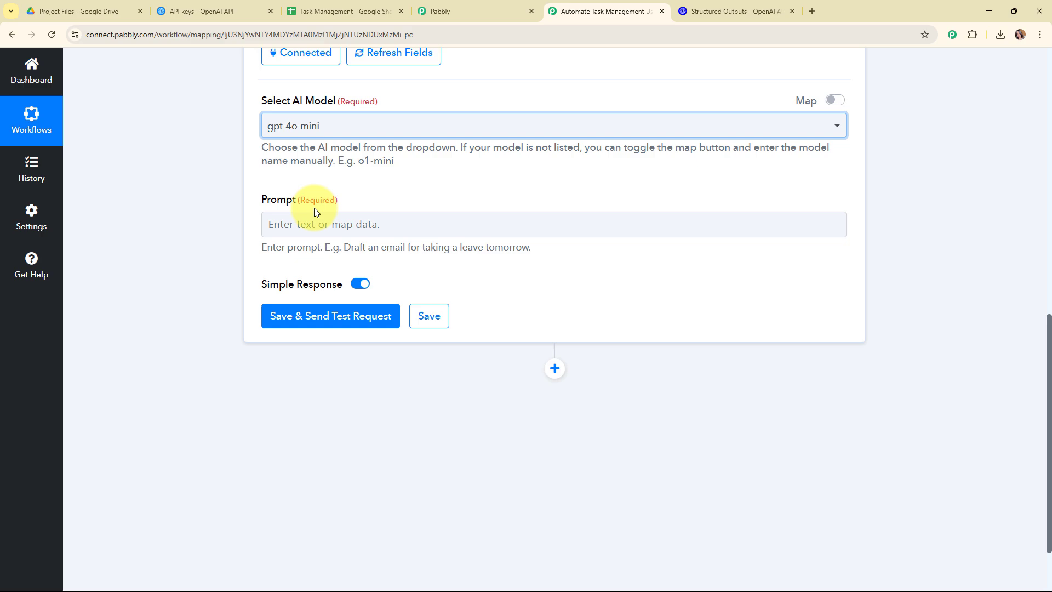
click(324, 223)
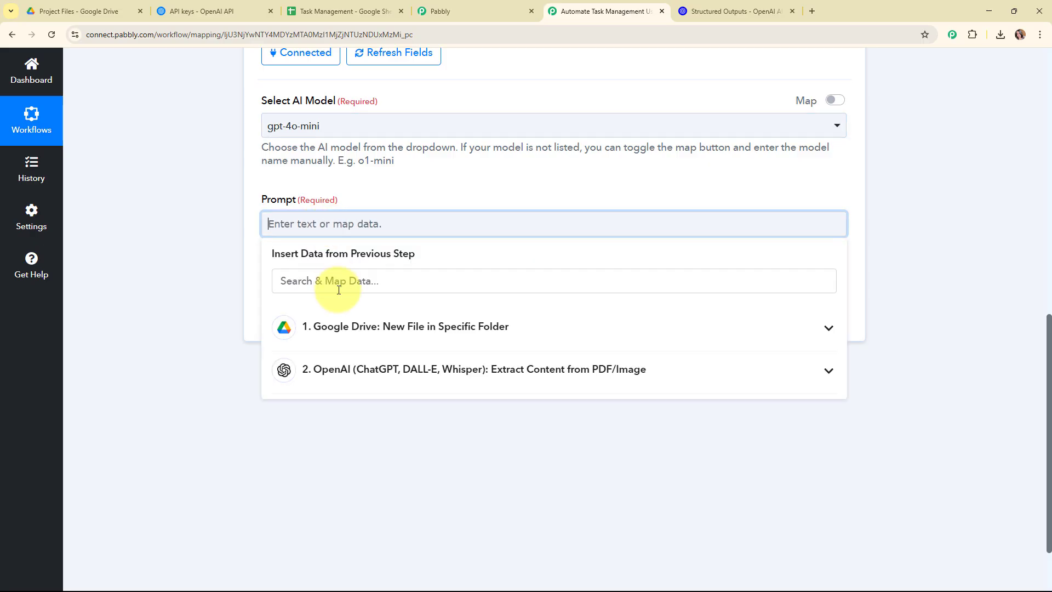
click(350, 368)
click(335, 400)
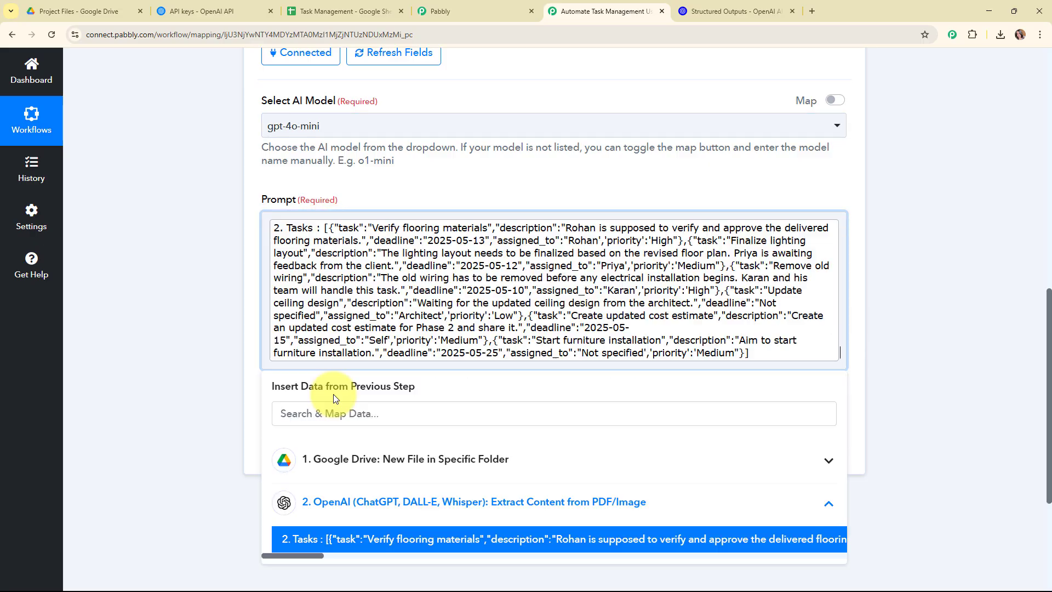
click(181, 241)
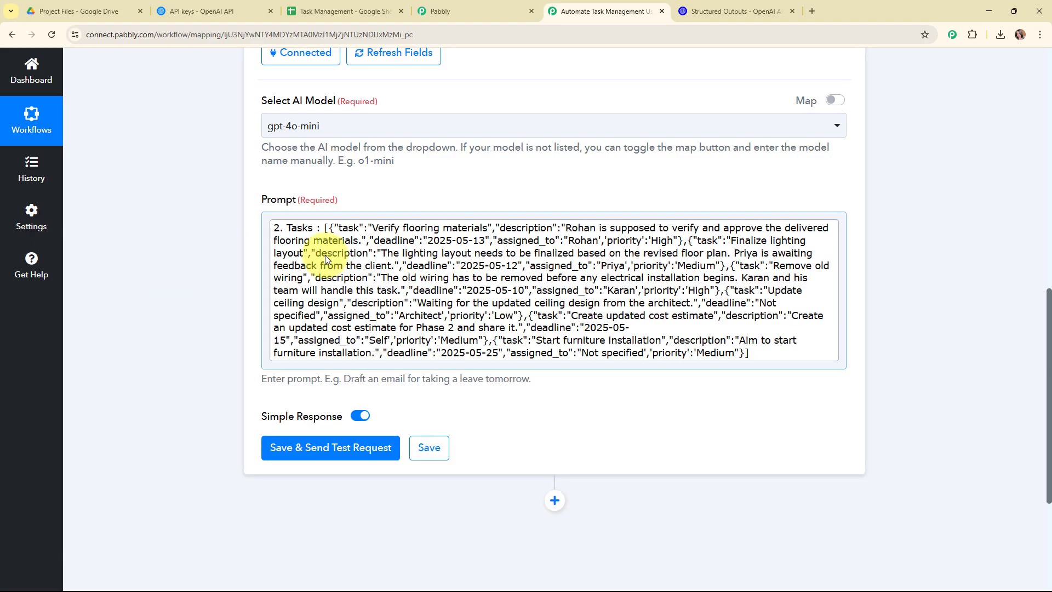
click(324, 254)
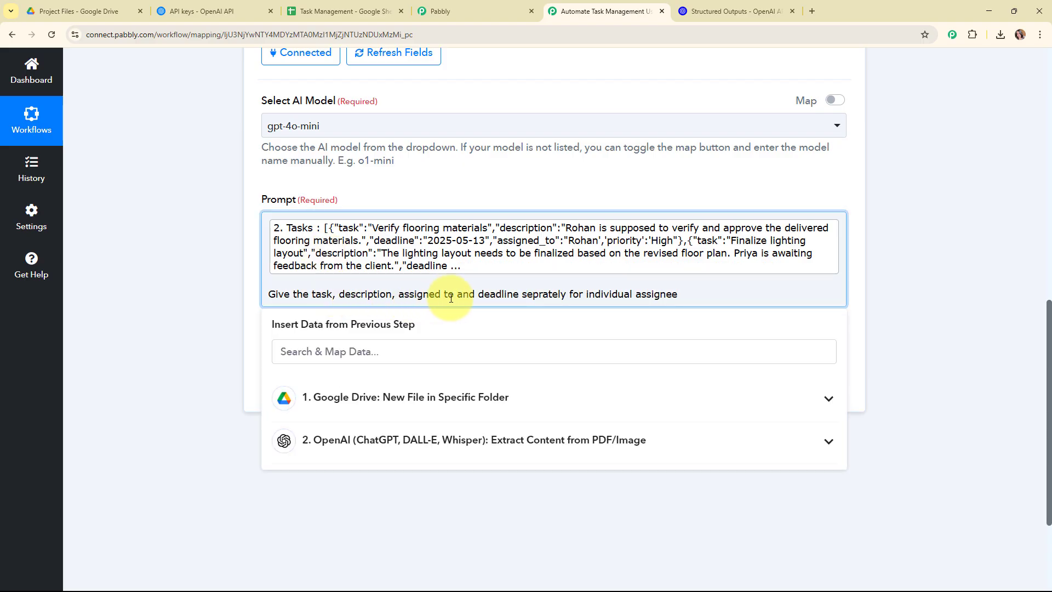
click(220, 320)
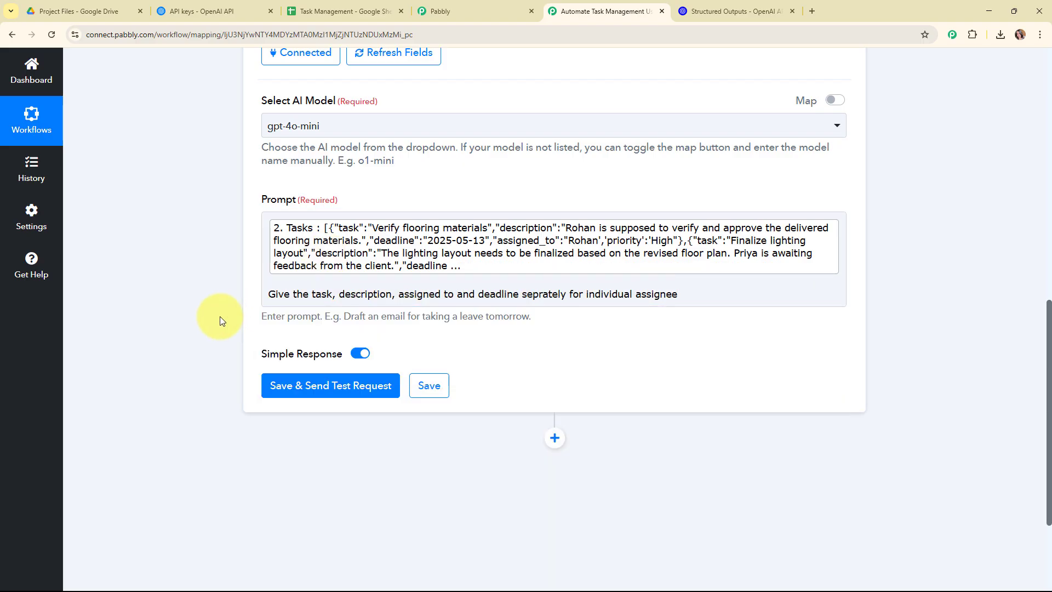
Save the ChatGPT step with a test request and review the full message content in its response.
scroll(535, 328, down, 3)
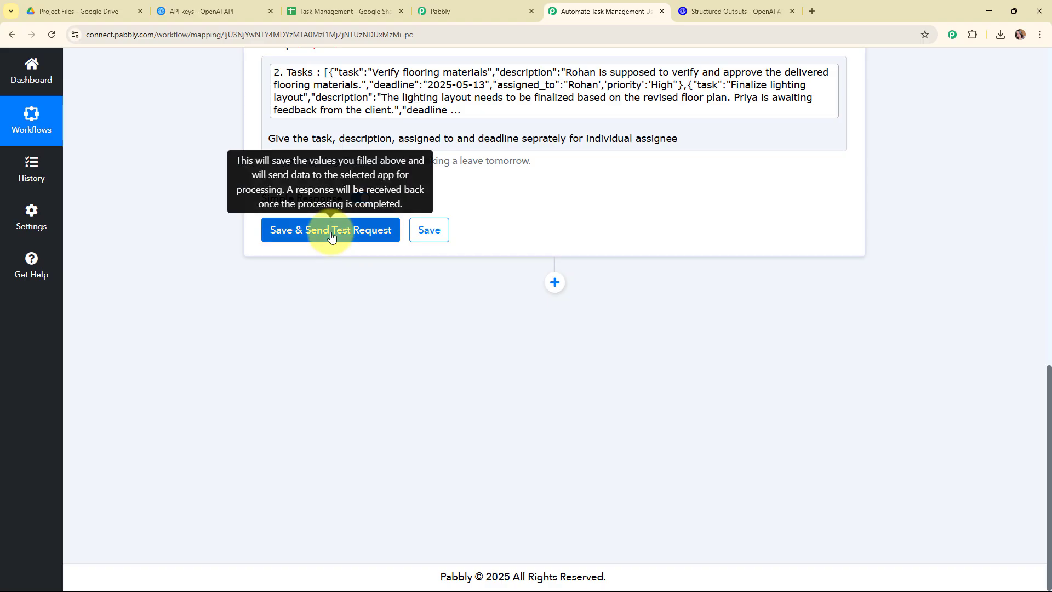
click(332, 233)
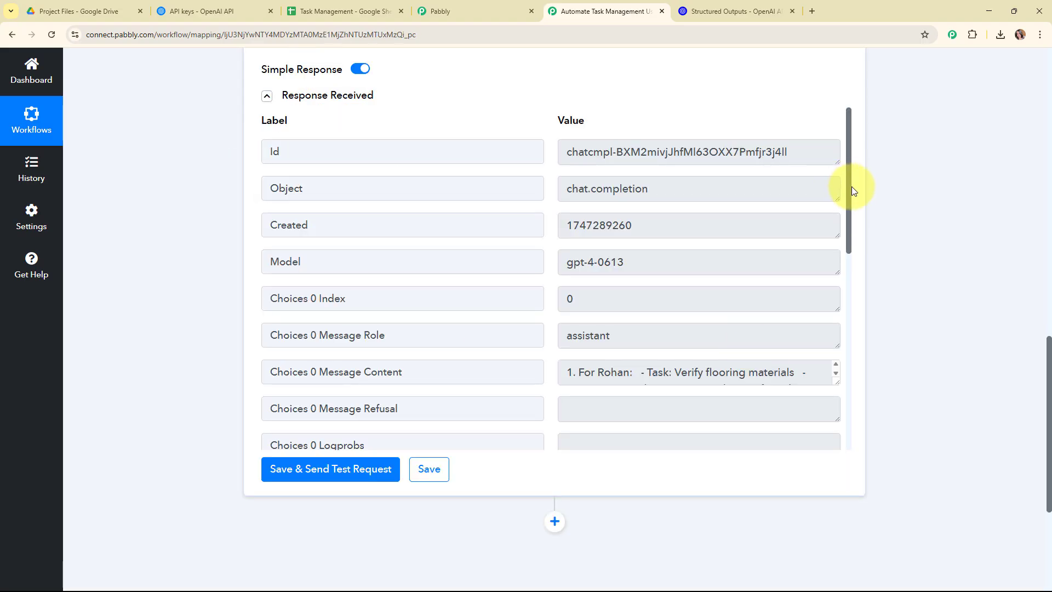
scroll(847, 227, down, 2)
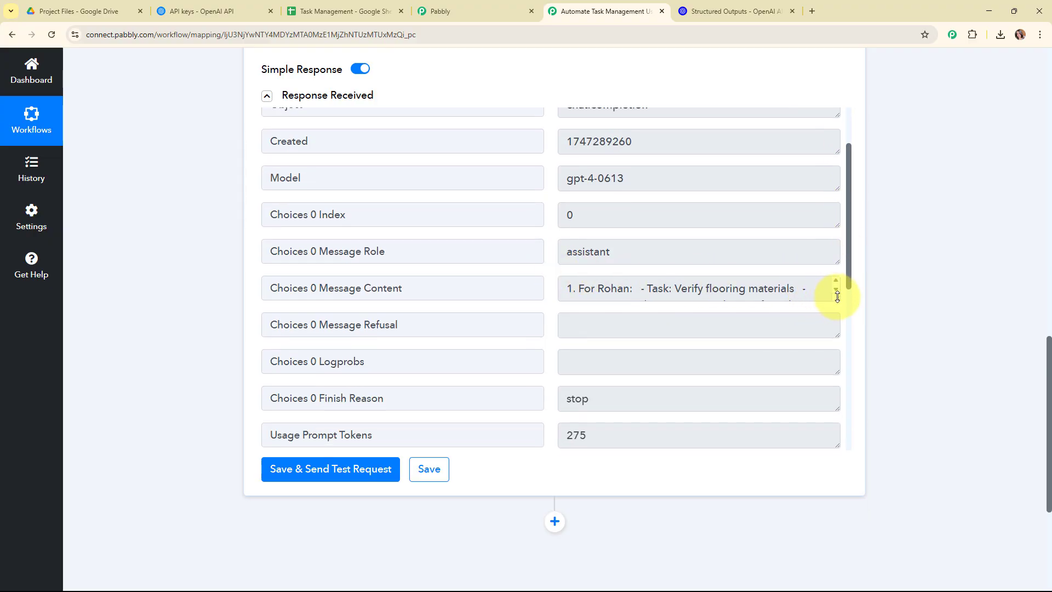
drag(837, 297, 831, 488)
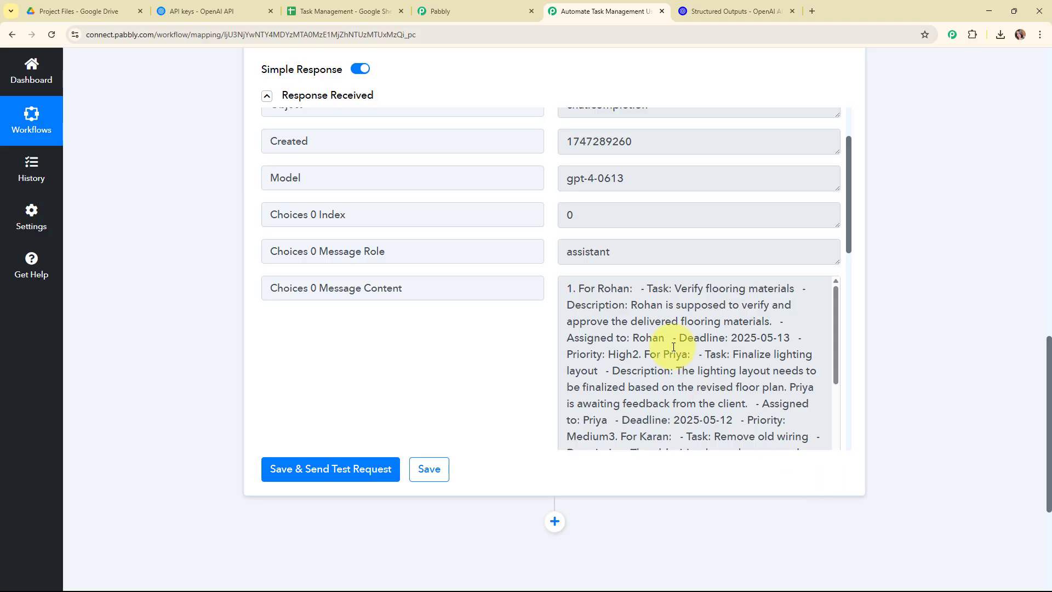
scroll(673, 346, down, 3)
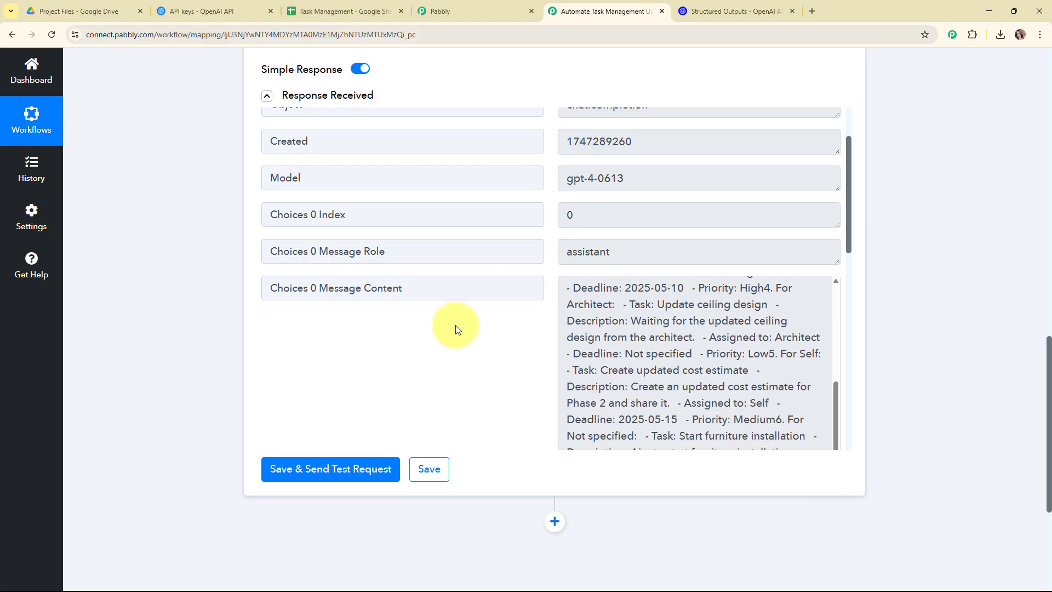
scroll(844, 332, up, 15)
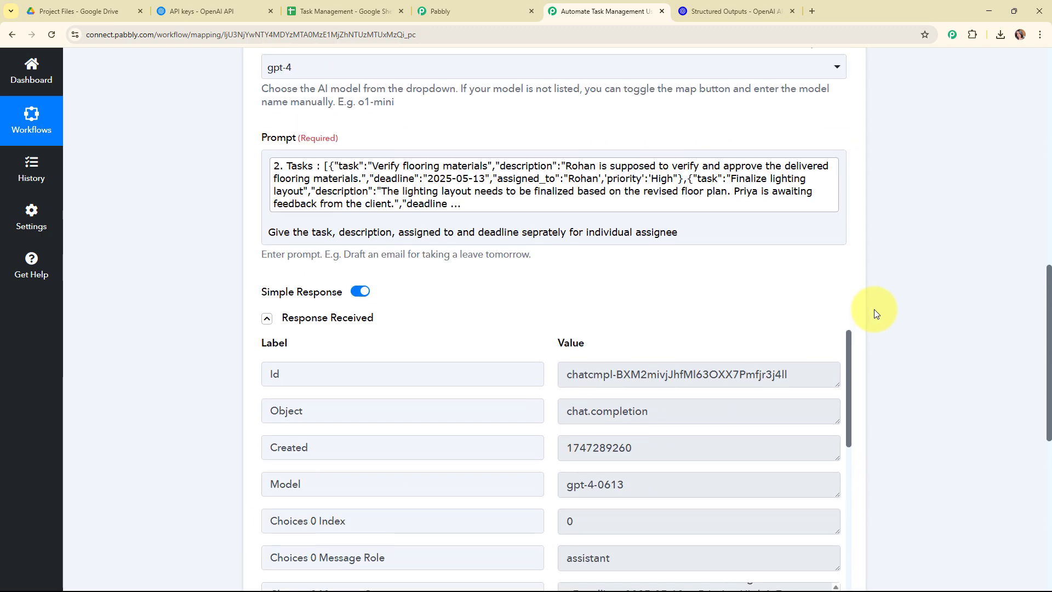
click(843, 363)
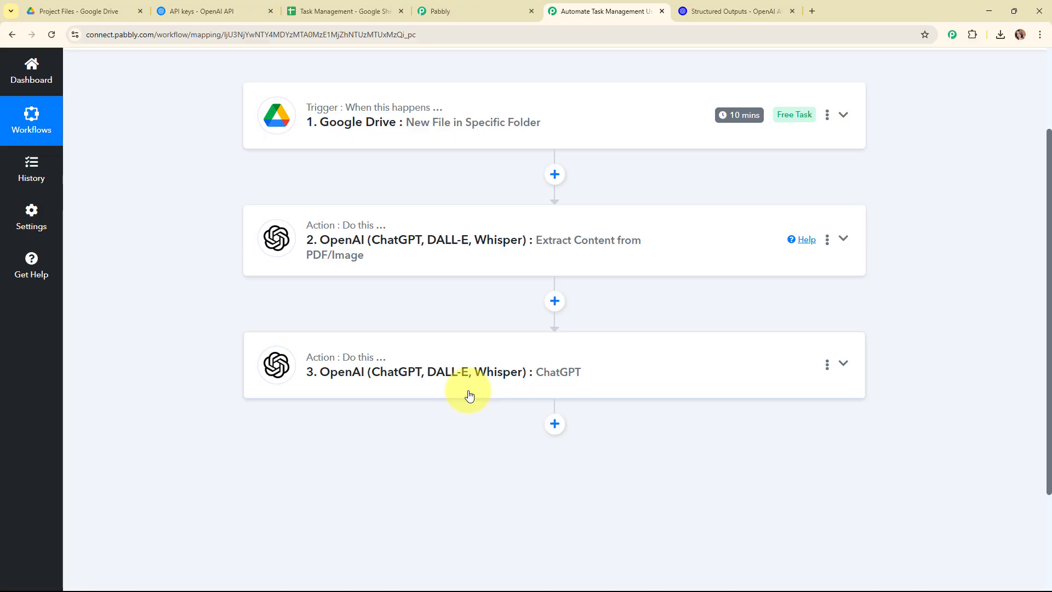
Add a Google Sheets action with the Add New Row event after the ChatGPT step.
click(555, 424)
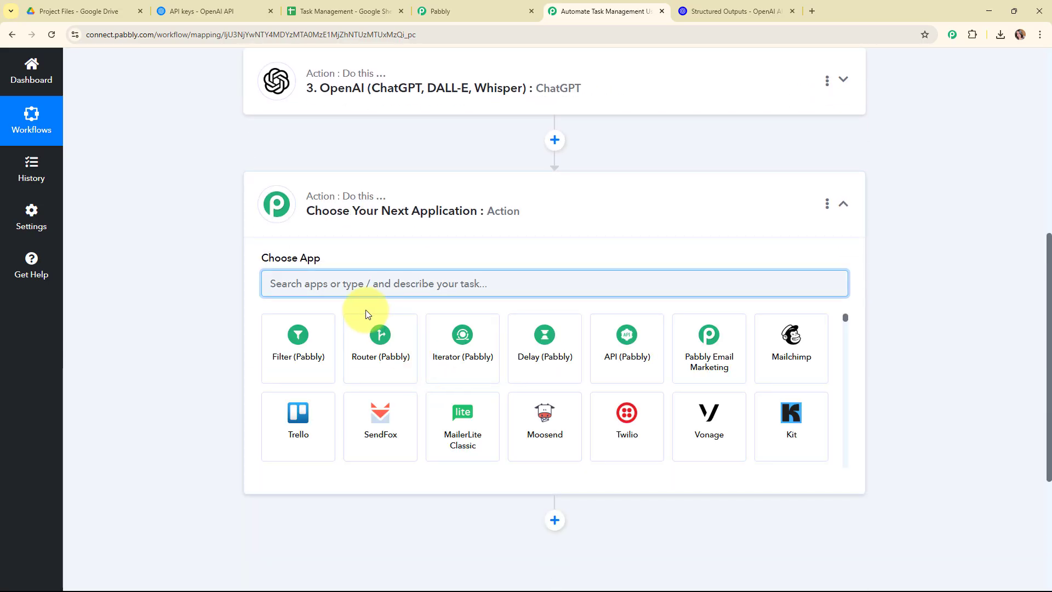
text(sh)
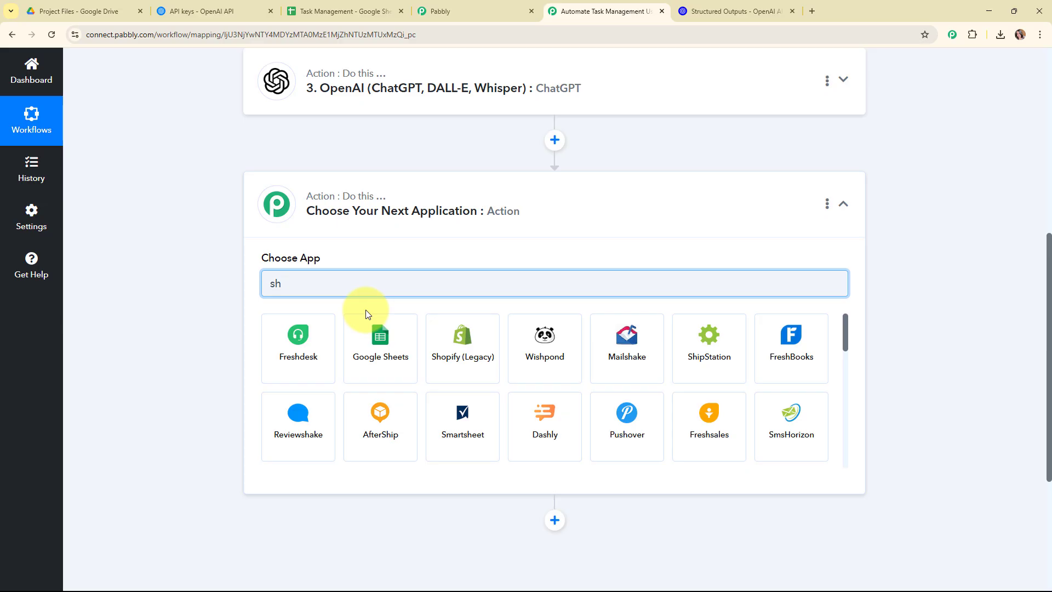
click(404, 337)
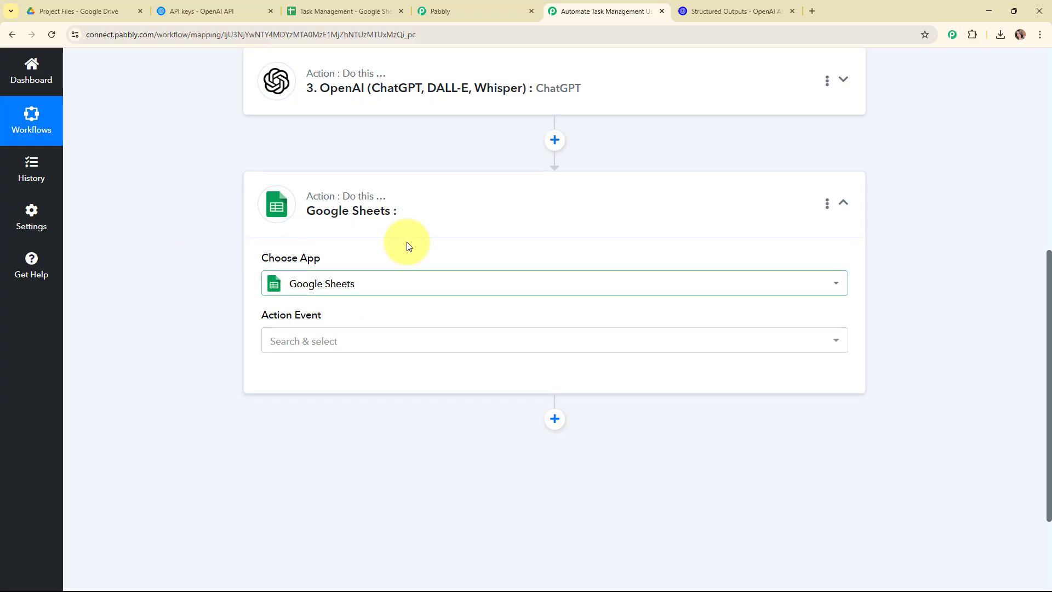
click(368, 342)
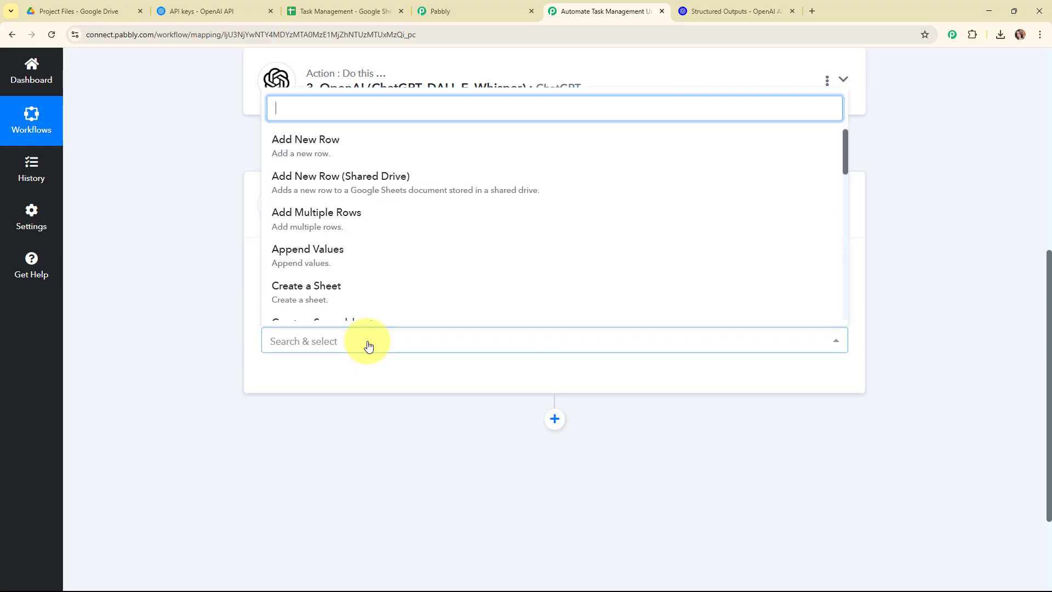
click(365, 149)
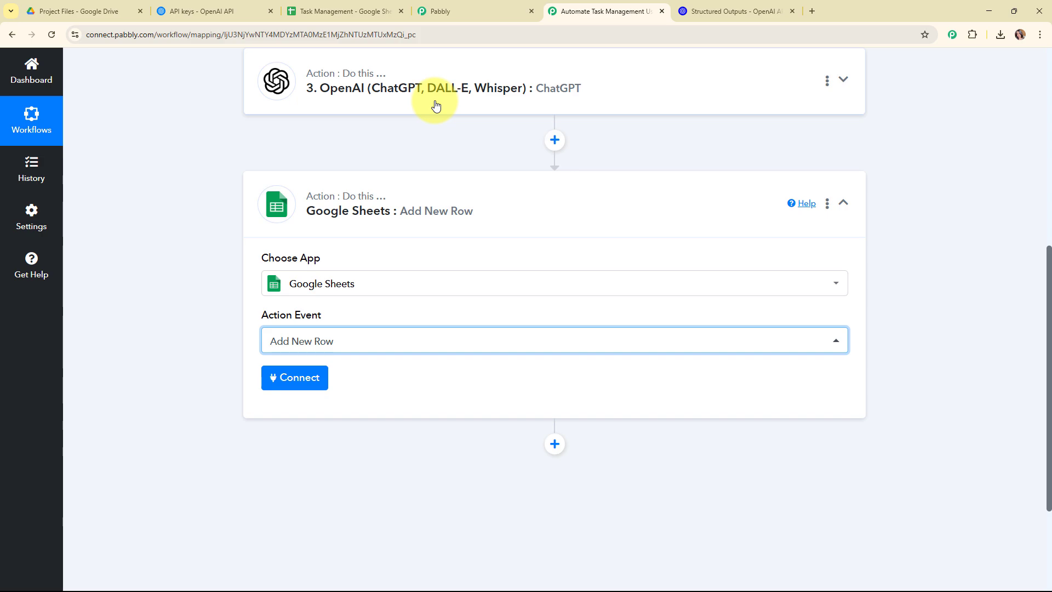
Connect the Google Sheets step through a new connection, signing in with the Google account and granting access.
click(315, 11)
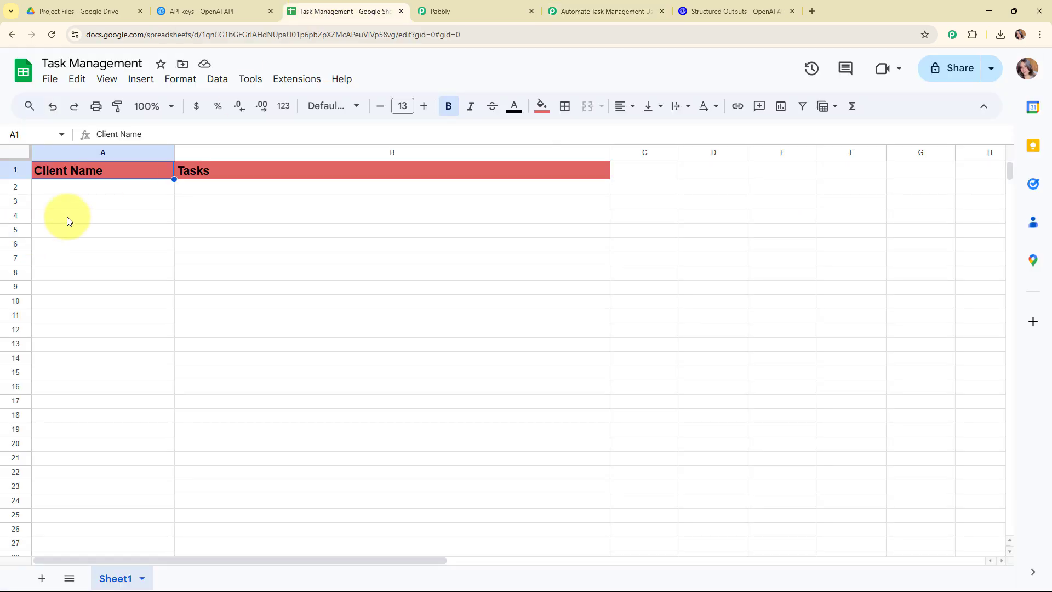
click(594, 10)
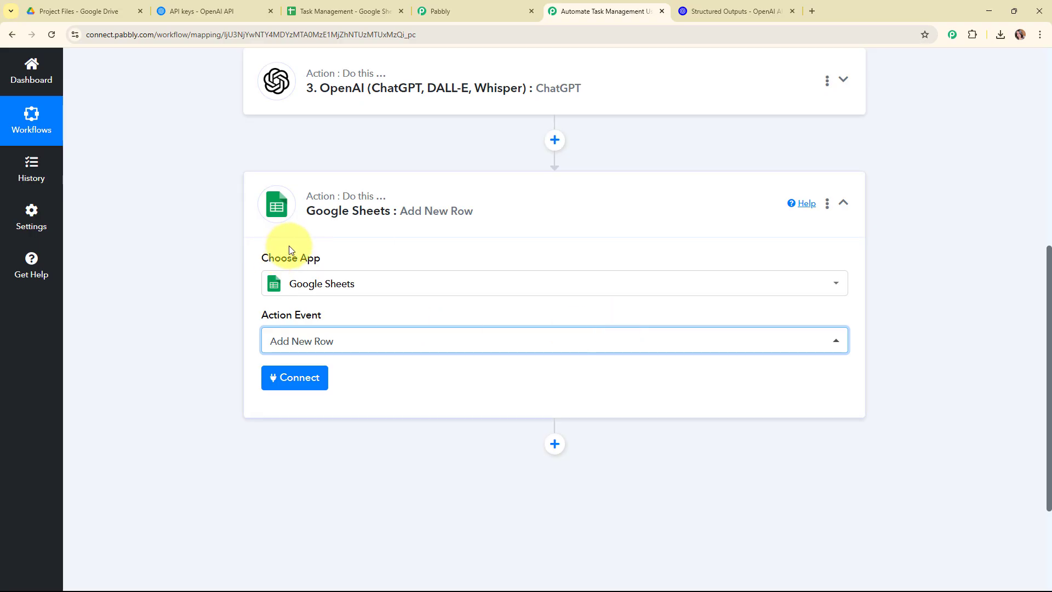
click(312, 390)
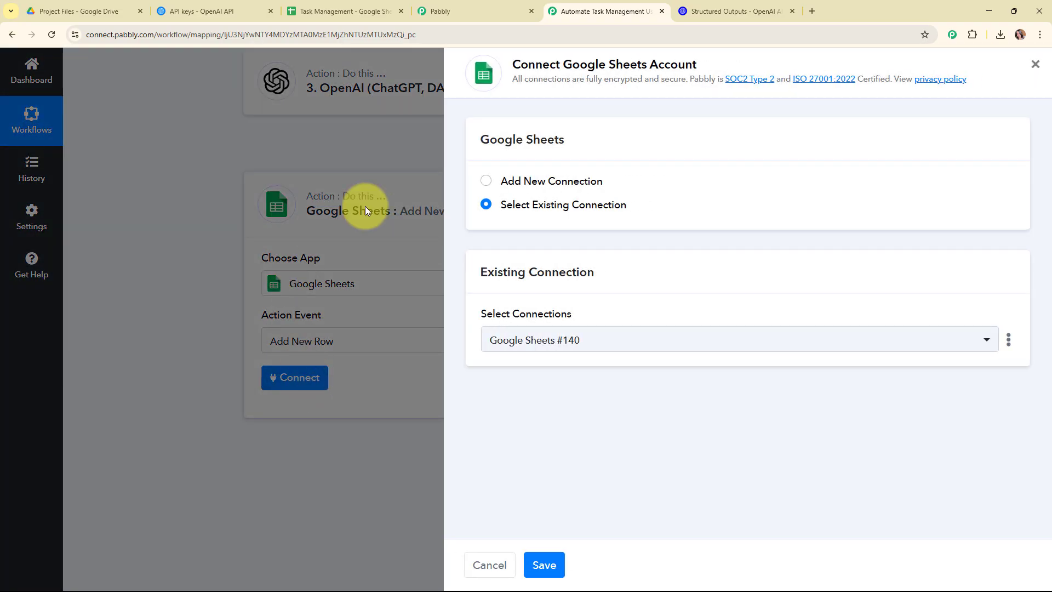
click(487, 181)
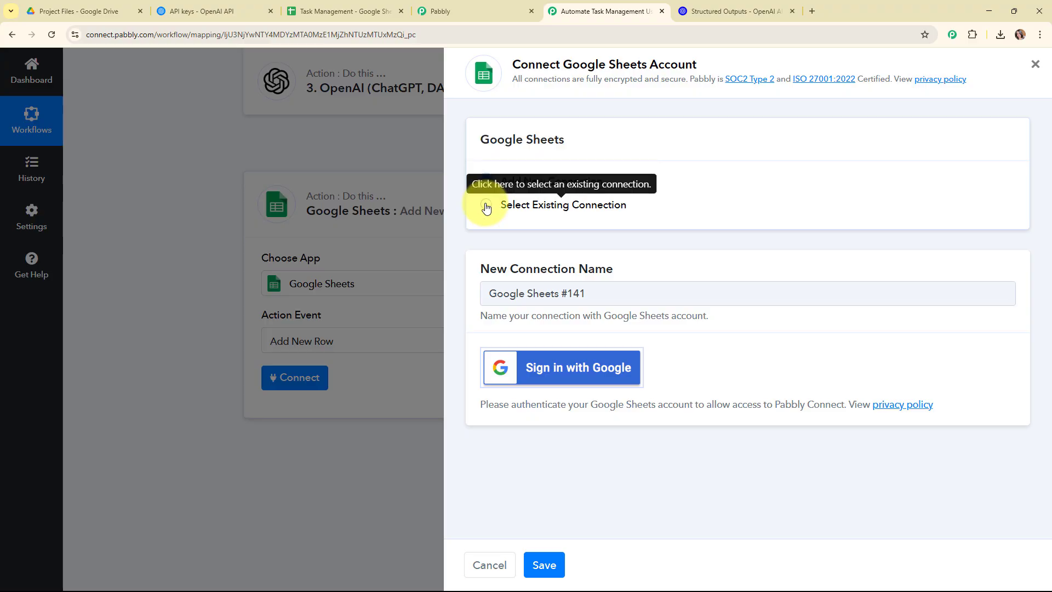
click(566, 365)
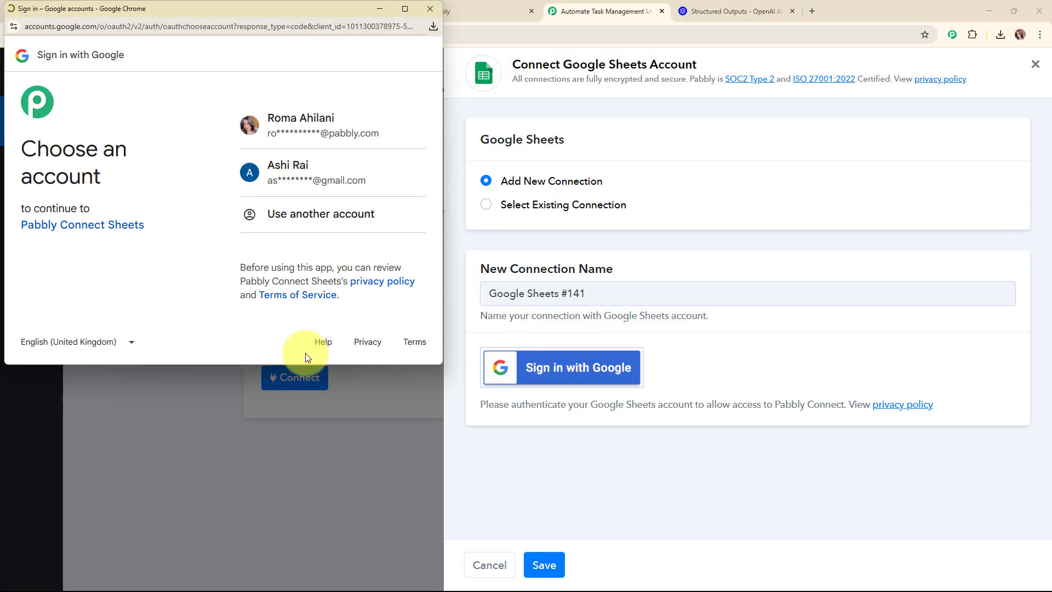
click(333, 136)
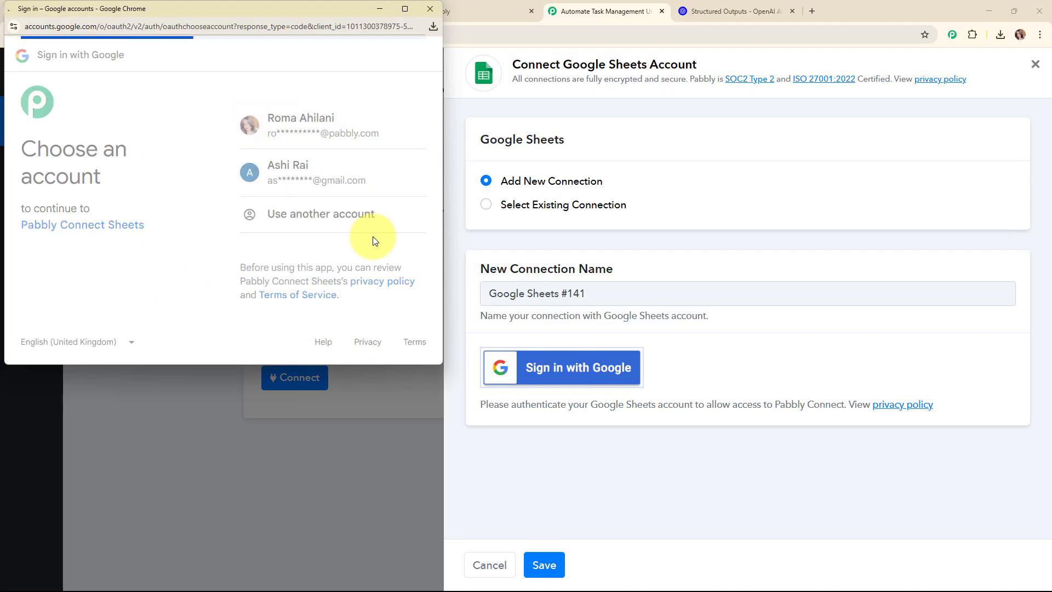
scroll(372, 252, down, 3)
click(390, 290)
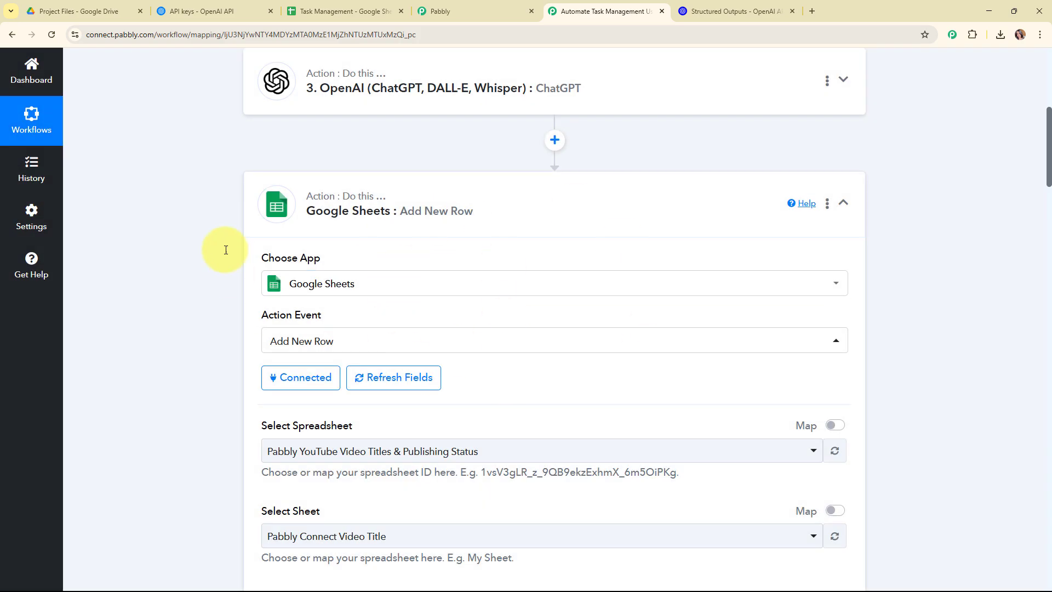
Select the Task Management spreadsheet and its Sheet1 as the target for new rows.
scroll(564, 322, down, 2)
scroll(563, 323, down, 3)
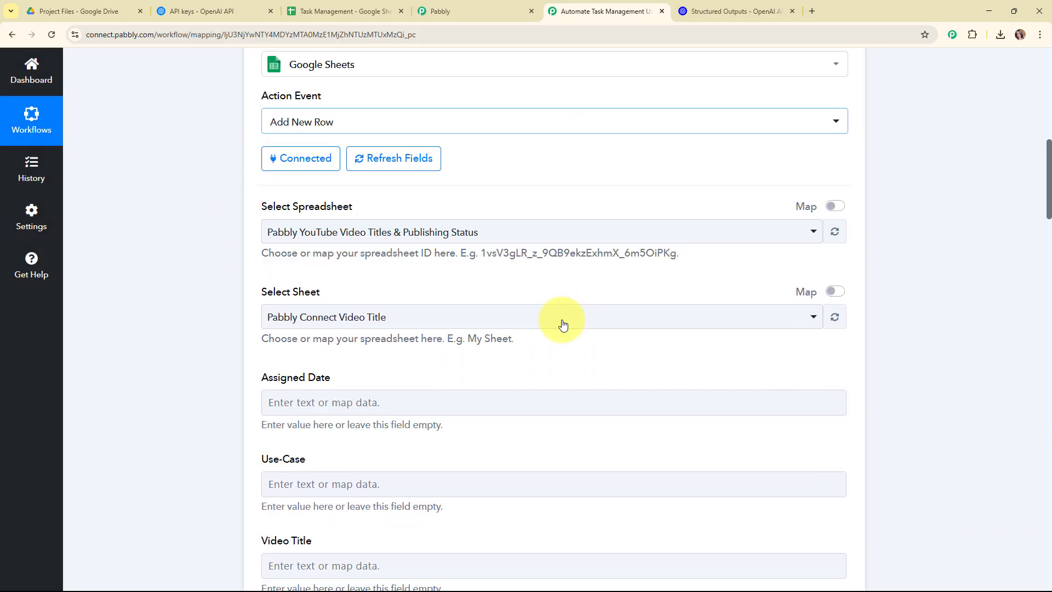
drag(266, 152, 378, 151)
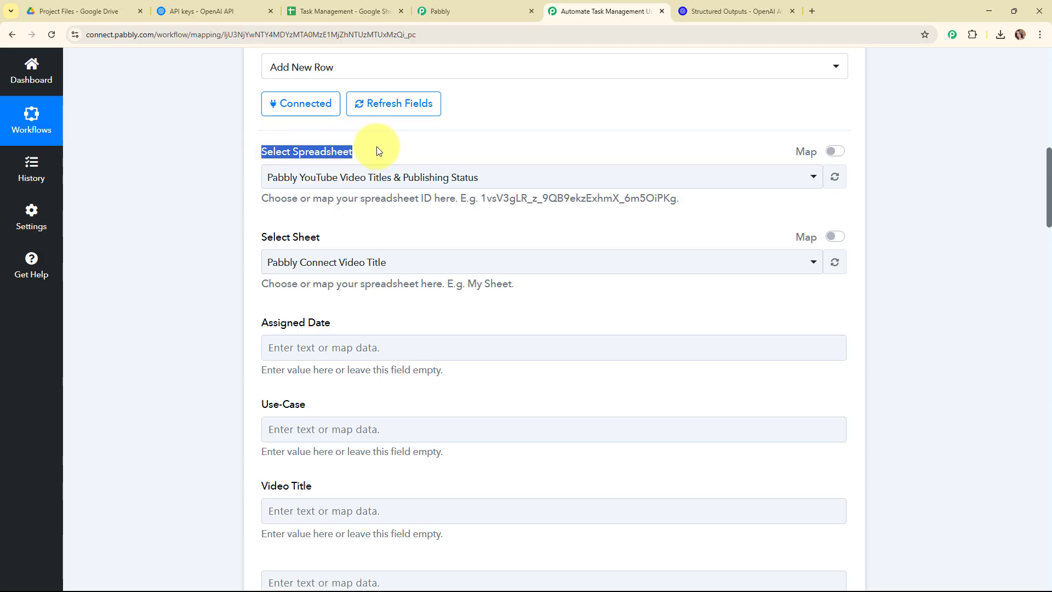
click(295, 11)
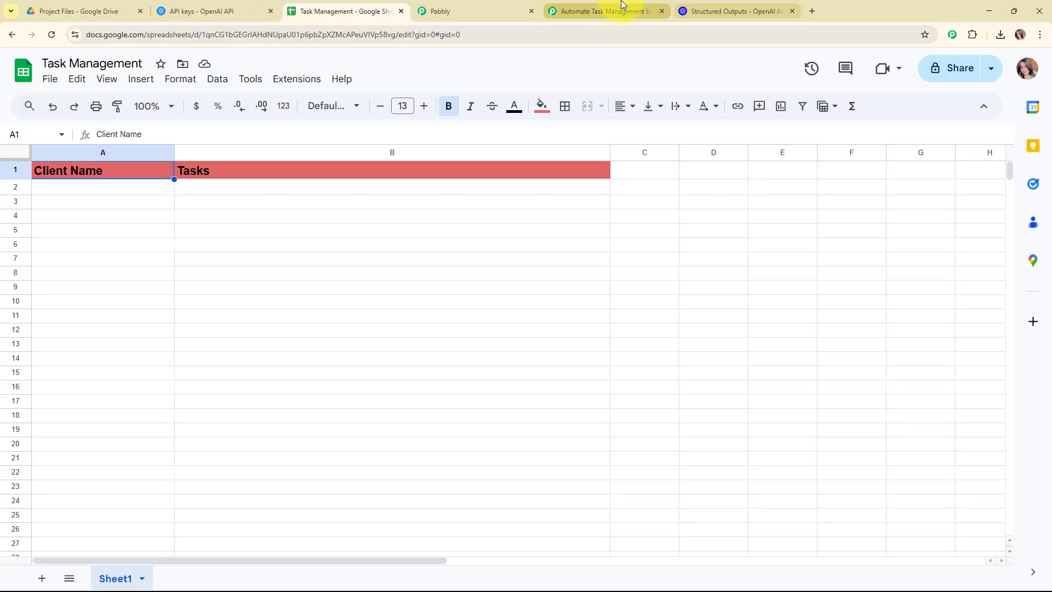
click(602, 11)
click(345, 176)
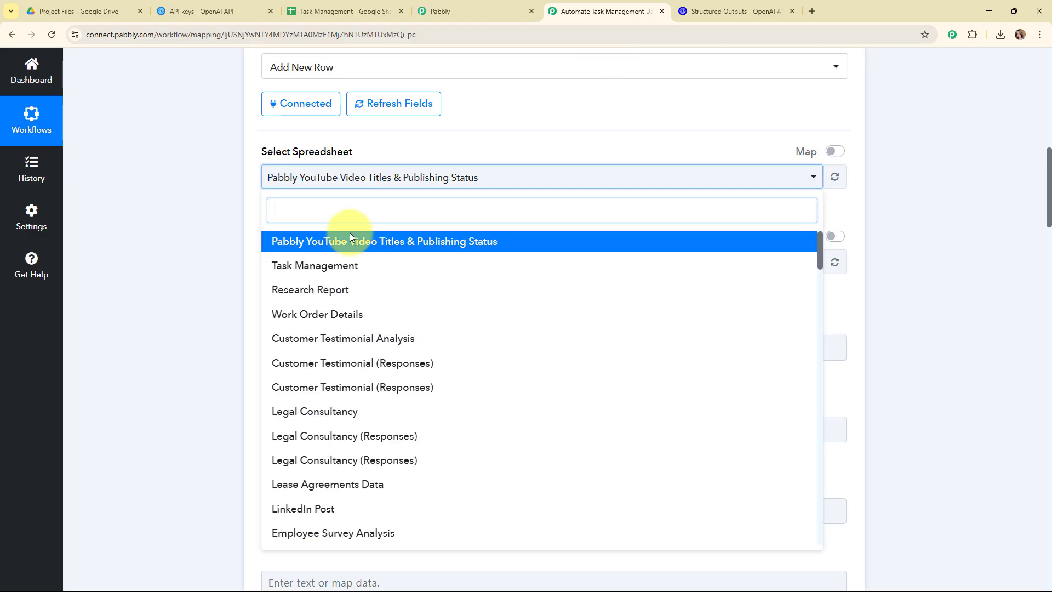
click(352, 265)
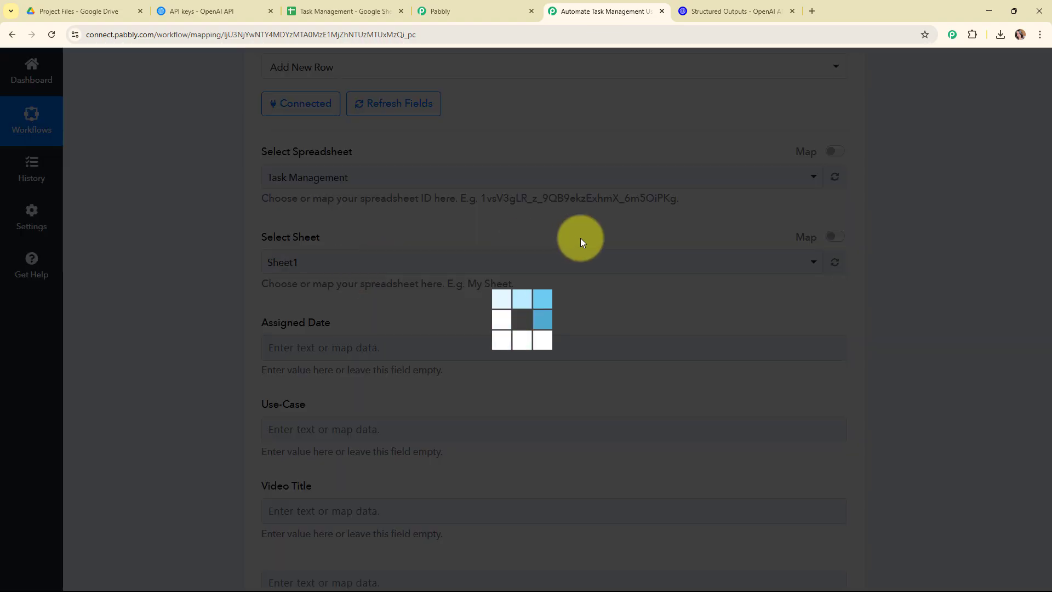
scroll(580, 238, down, 3)
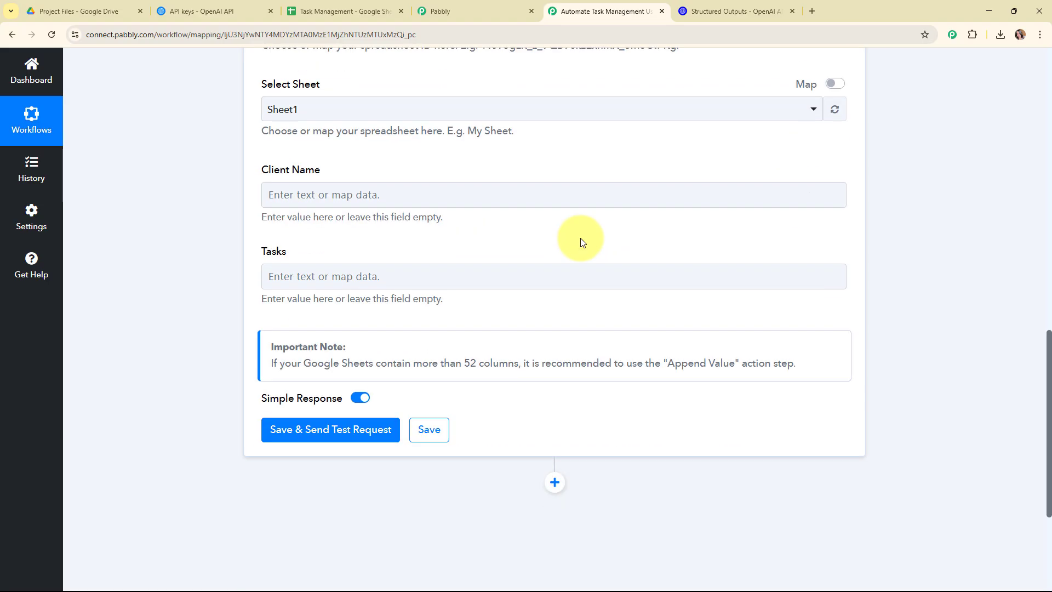
click(397, 103)
click(418, 162)
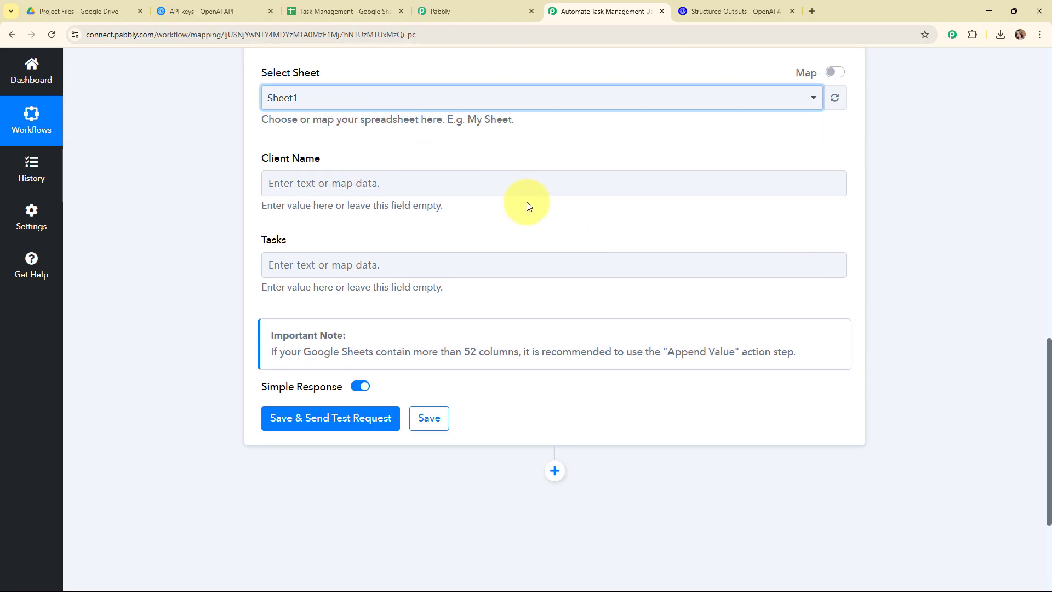
Compare the Client Name and Tasks fields with the column headers in the Task Management spreadsheet.
click(275, 186)
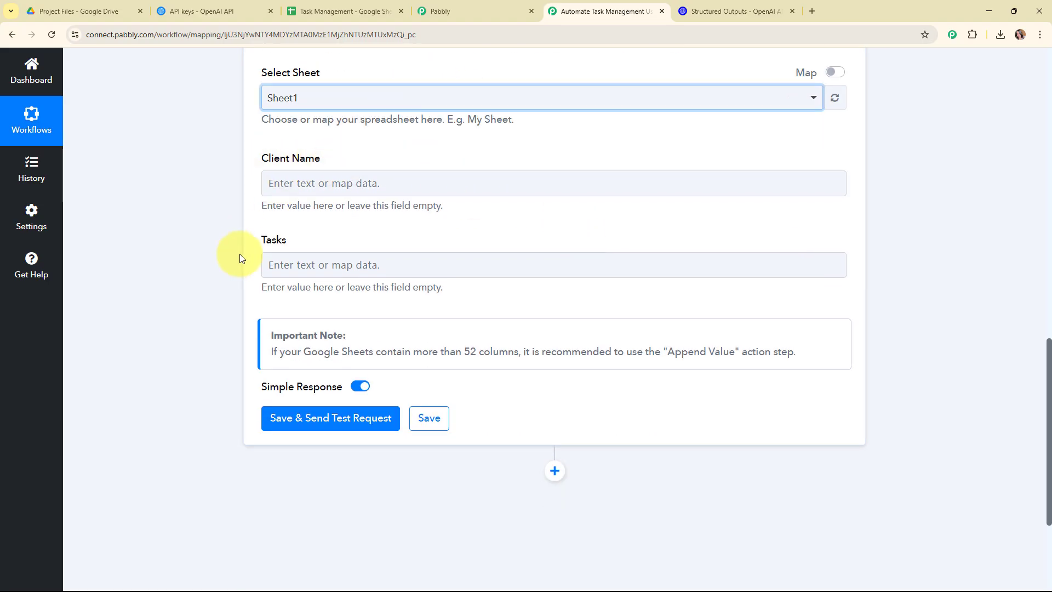
click(328, 255)
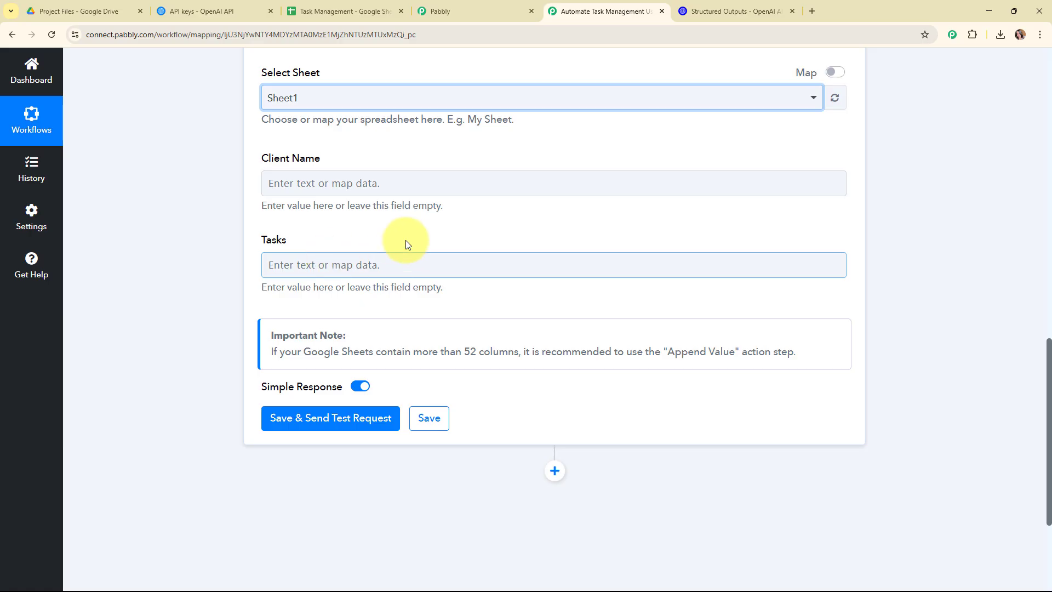
click(313, 11)
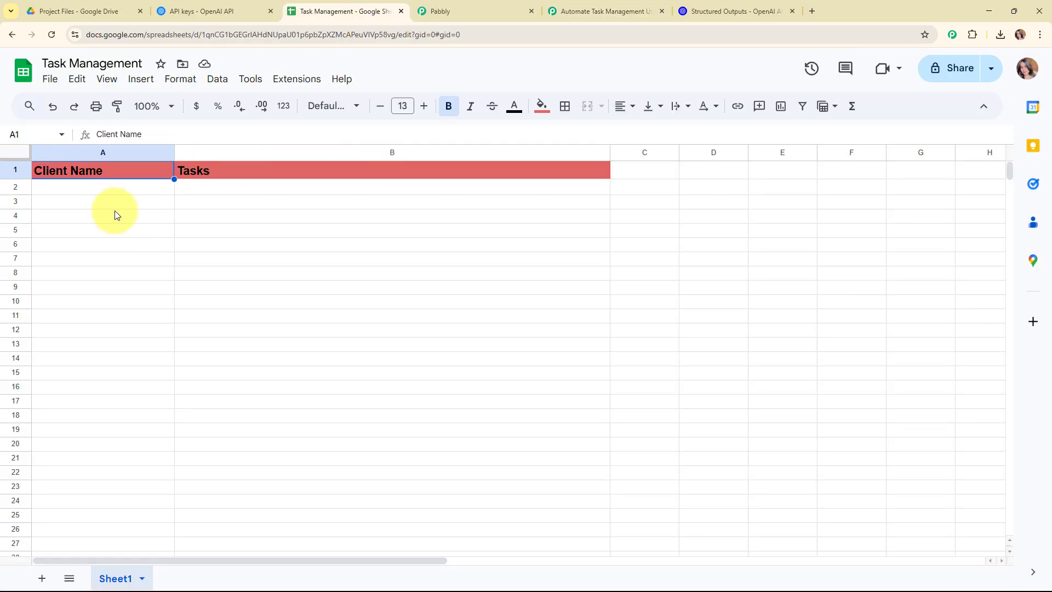
click(105, 189)
click(564, 12)
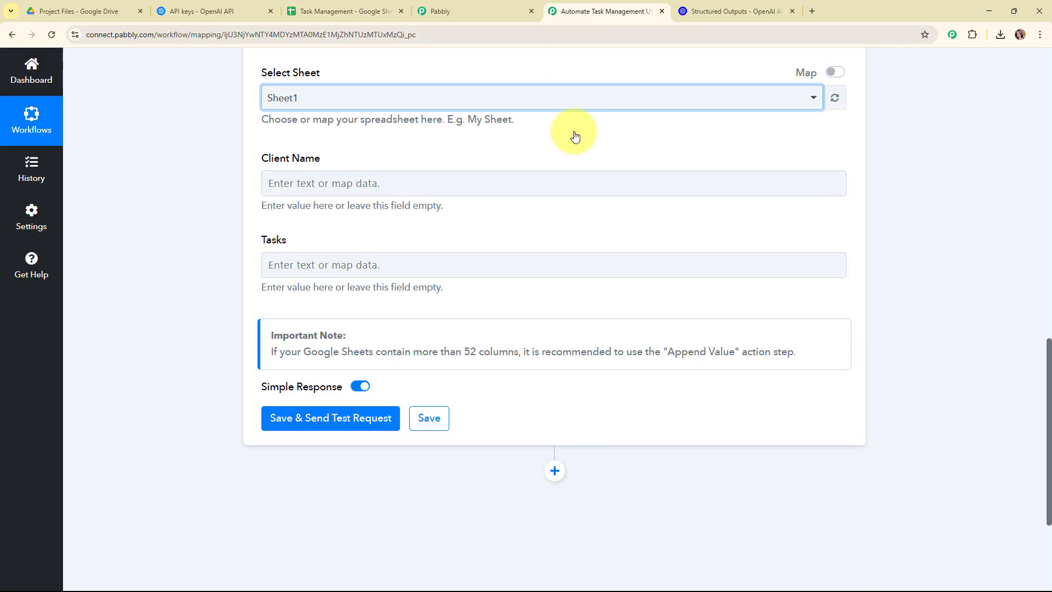
scroll(399, 313, up, 3)
scroll(399, 305, down, 1)
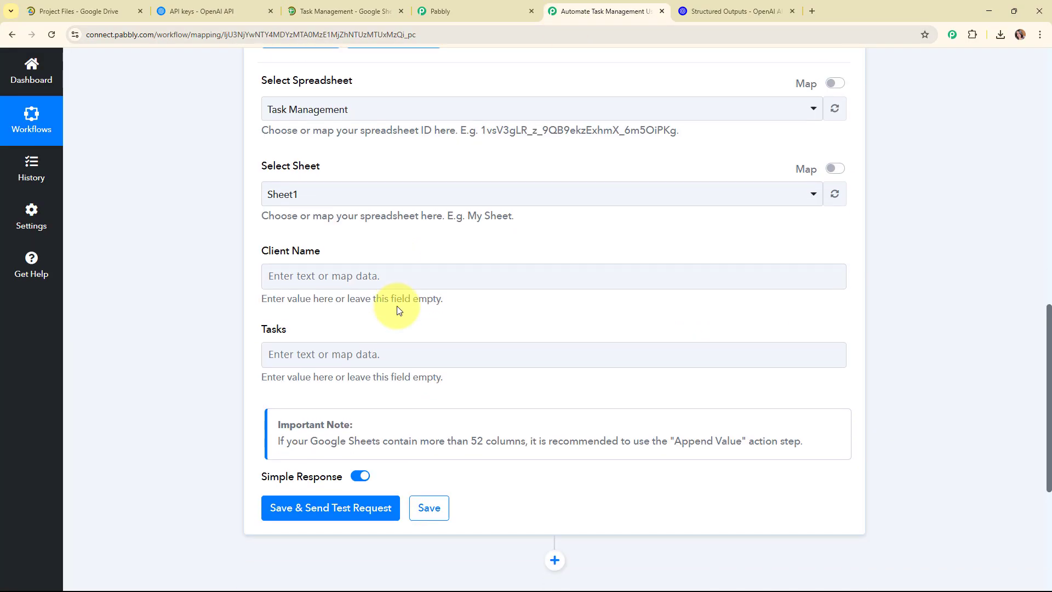
Map the Google Drive trigger's OriginalFilename into the Client Name field of the new row.
click(369, 267)
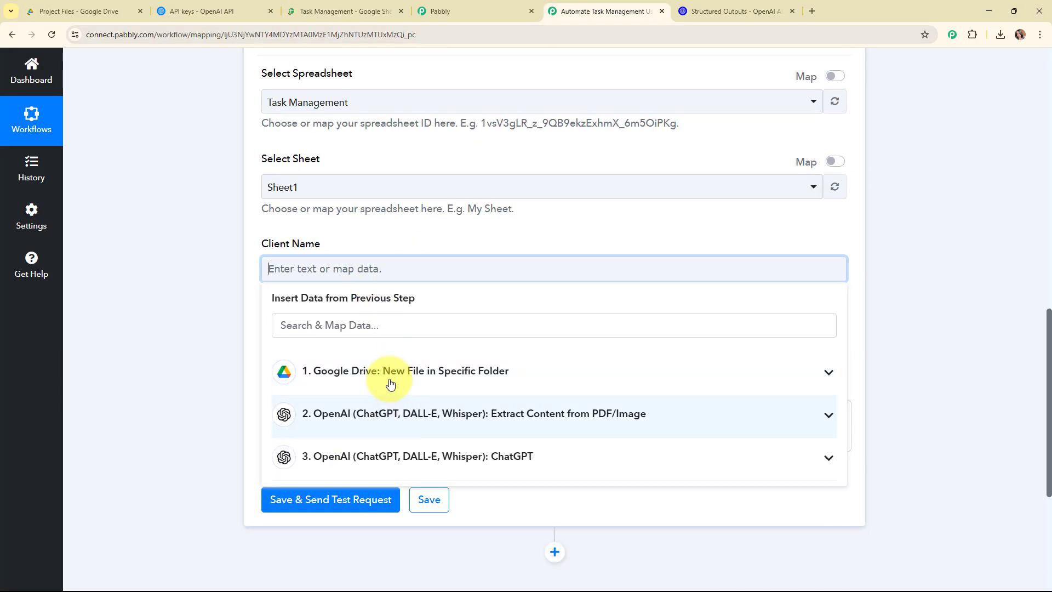
click(388, 379)
click(380, 326)
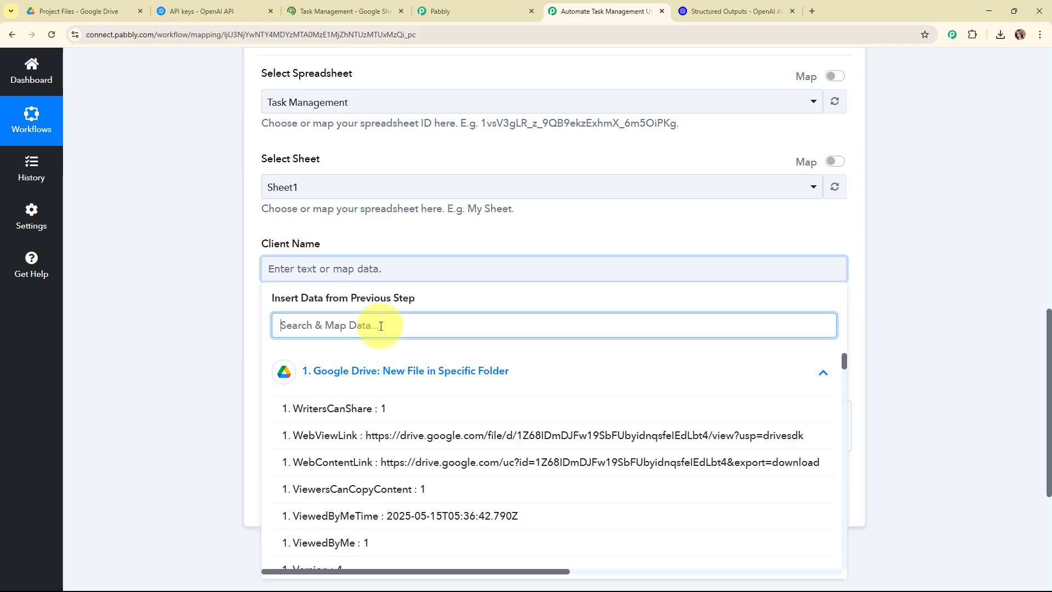
text(na)
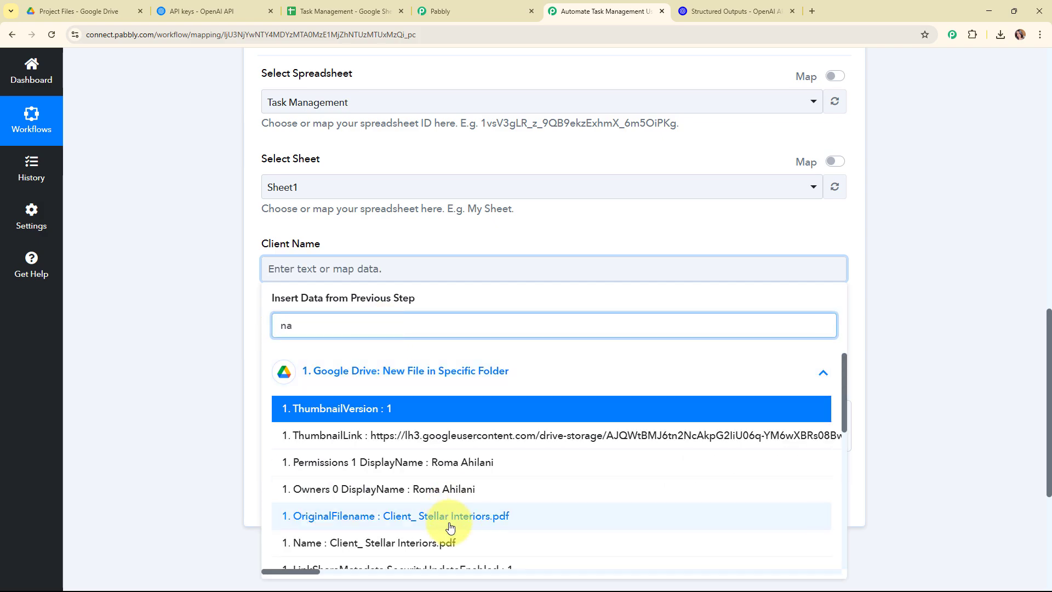
click(448, 542)
click(170, 367)
scroll(433, 335, down, 1)
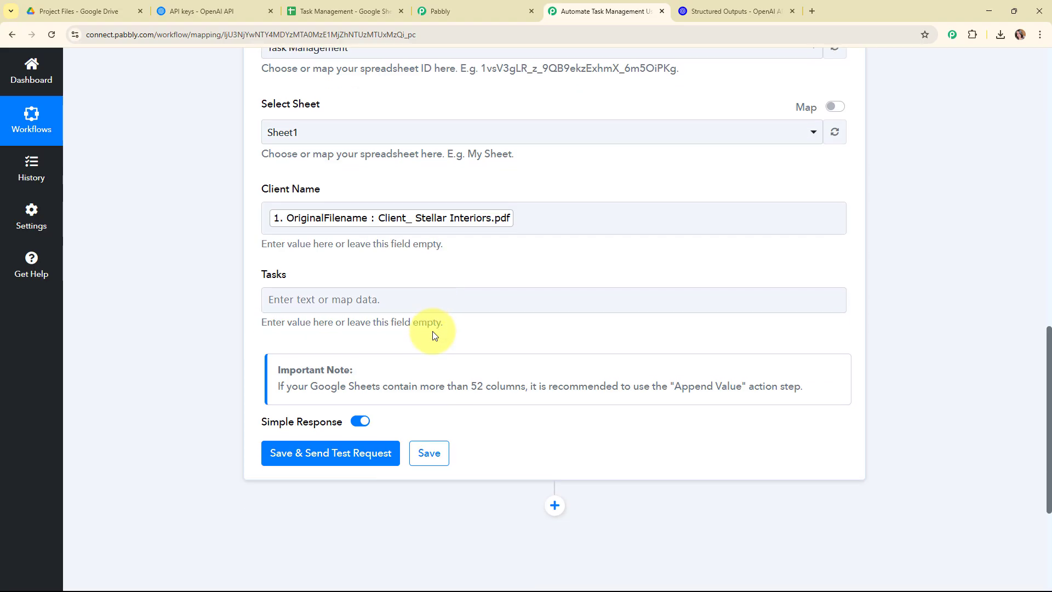
Map the ChatGPT step's Choices 0 Message Content into the Tasks field of the new row.
click(312, 298)
scroll(371, 400, down, 2)
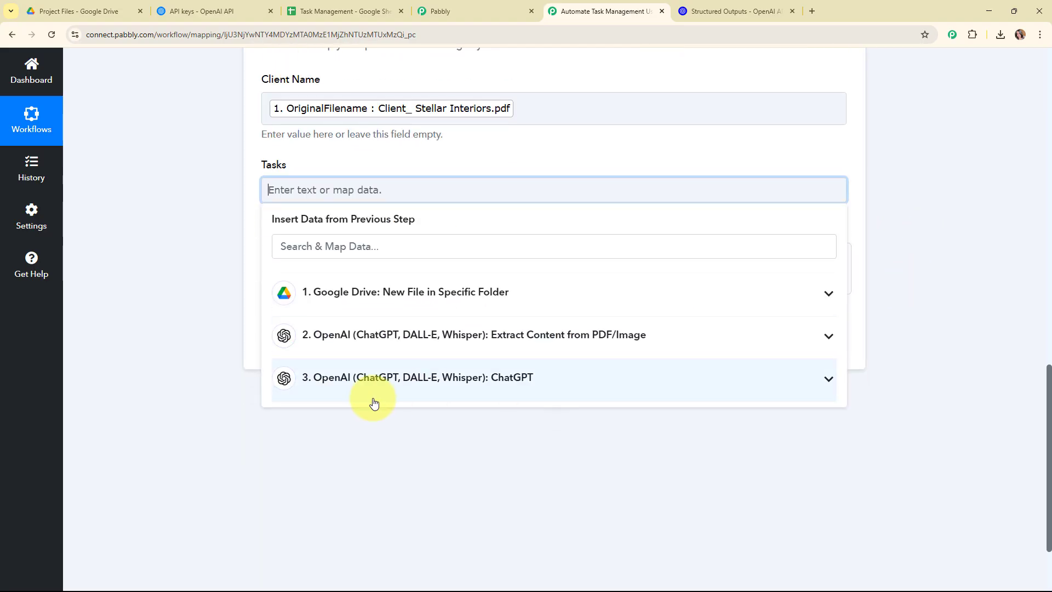
click(373, 395)
scroll(401, 534, down, 3)
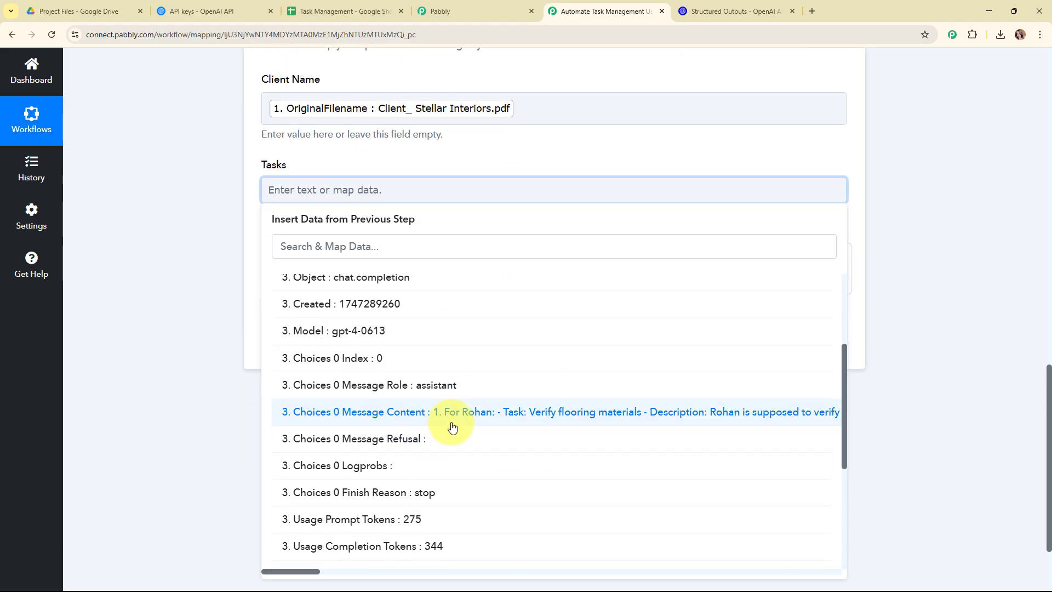
click(387, 432)
click(277, 403)
Save the Google Sheets step with a test request, review its response, and collapse the step.
scroll(866, 383, down, 4)
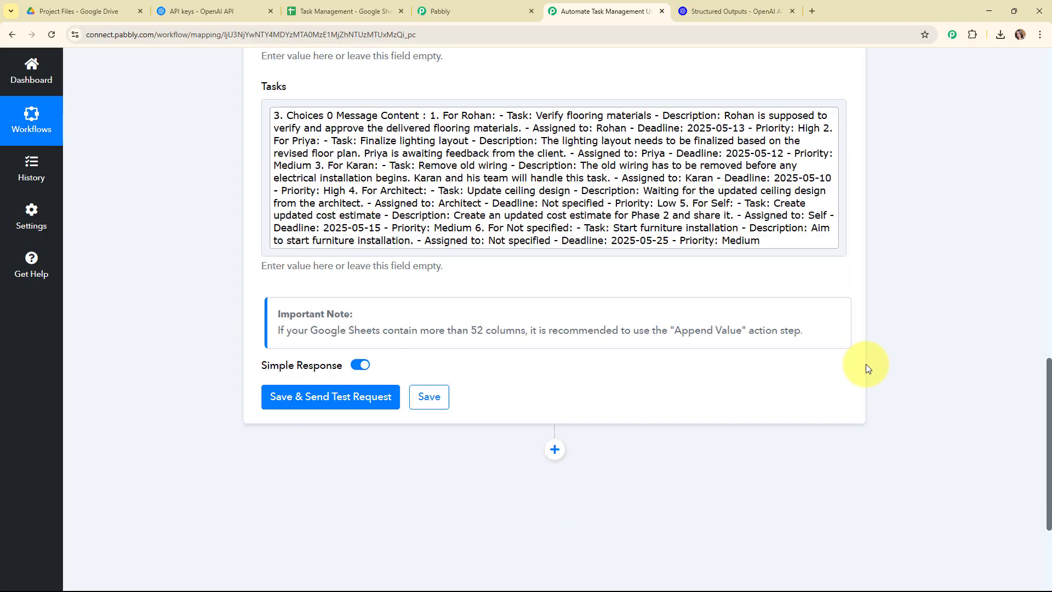
click(358, 267)
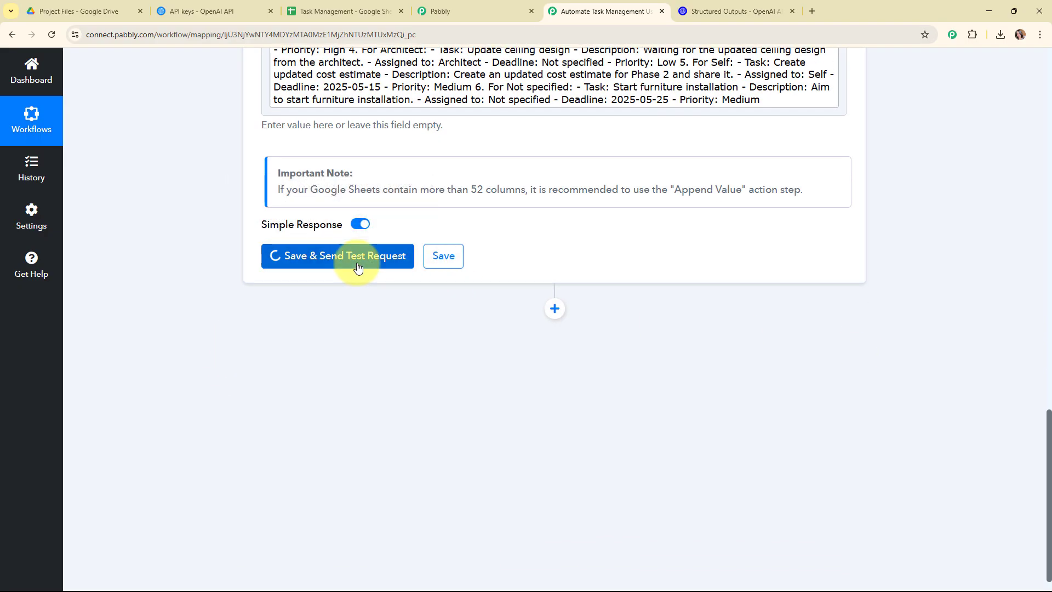
scroll(866, 305, down, 3)
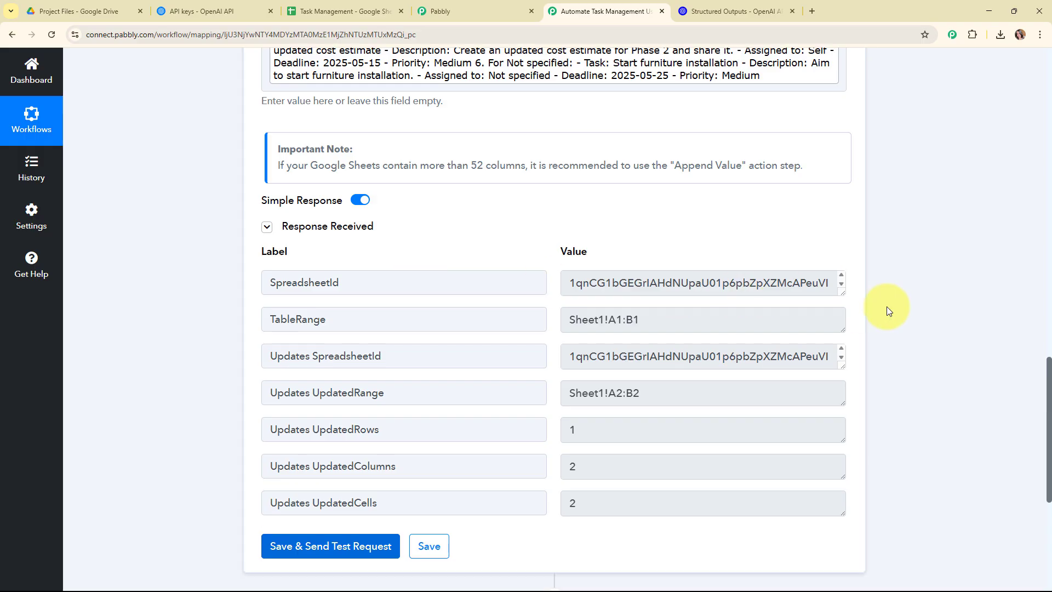
scroll(885, 320, up, 4)
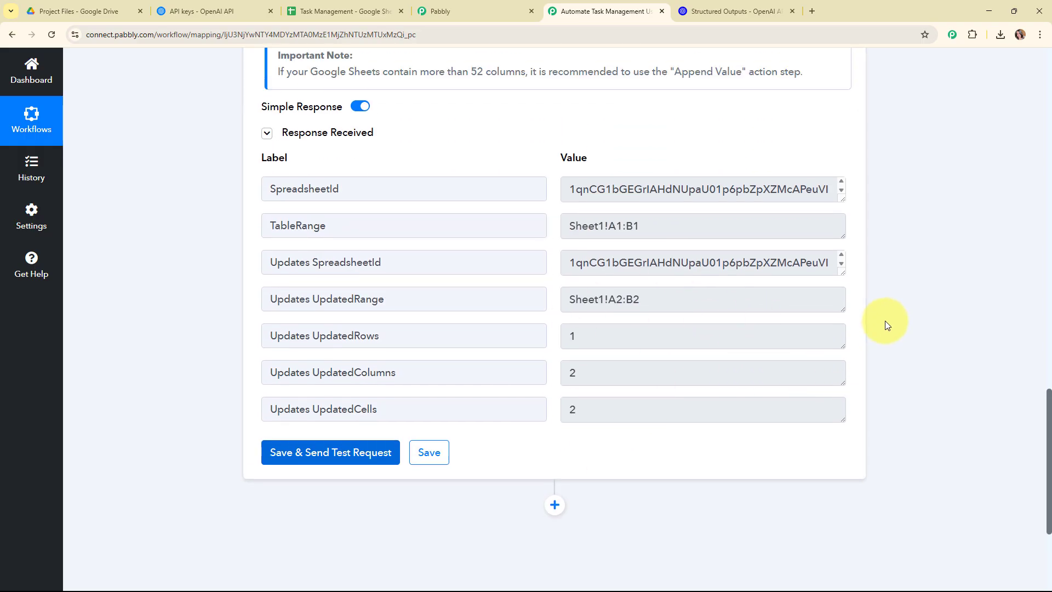
scroll(885, 320, up, 11)
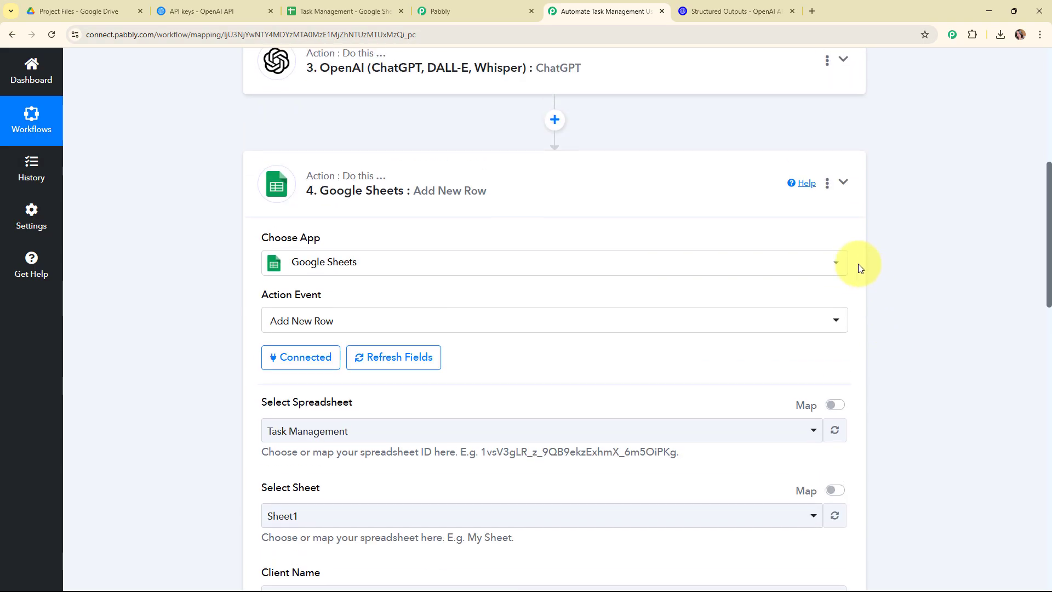
click(843, 185)
Check the Client Name and Tasks cells of the newly added row in the Task Management spreadsheet.
scroll(735, 293, up, 7)
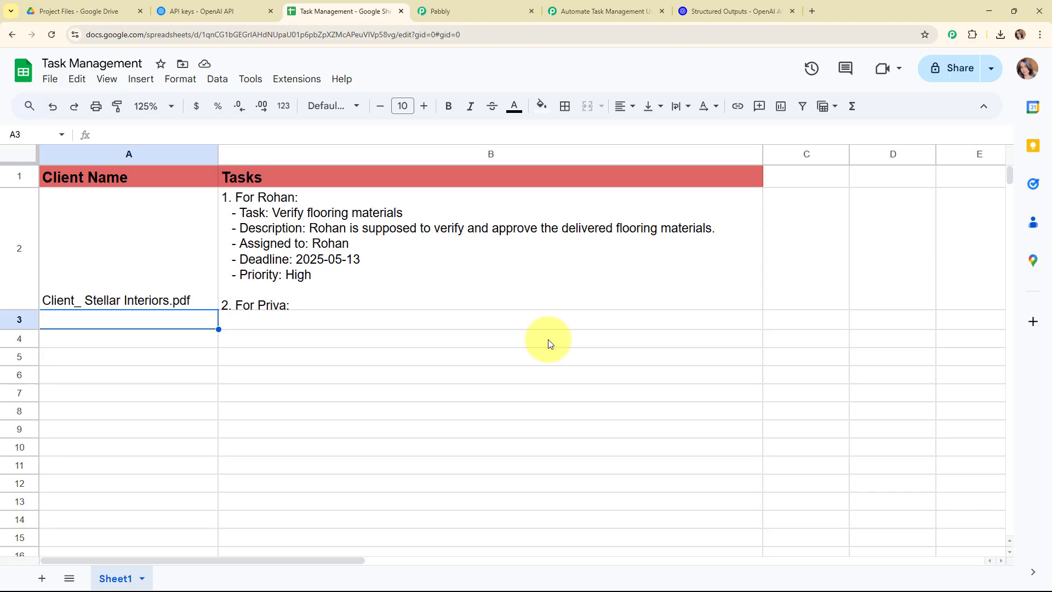
click(176, 250)
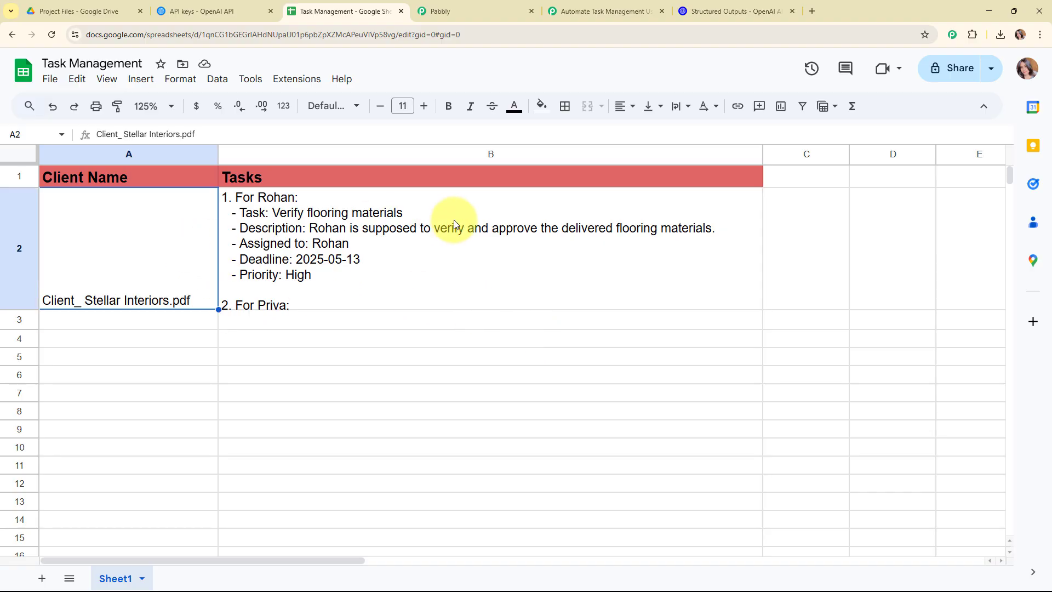
click(643, 267)
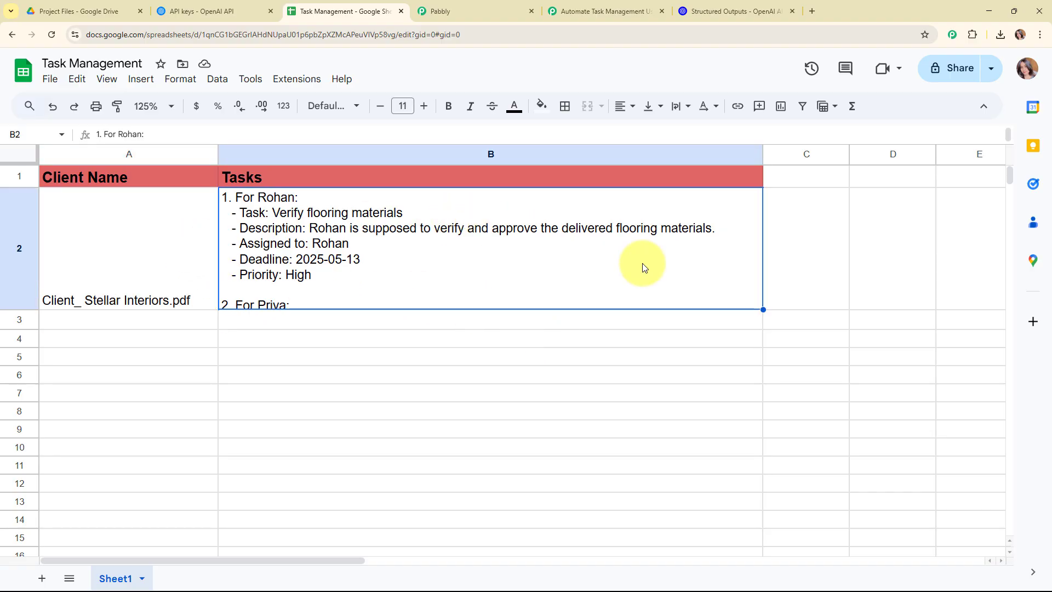
Return to the Pabbly Connect workflow and review its steps from the Google Drive trigger through the Google Sheets action.
click(569, 7)
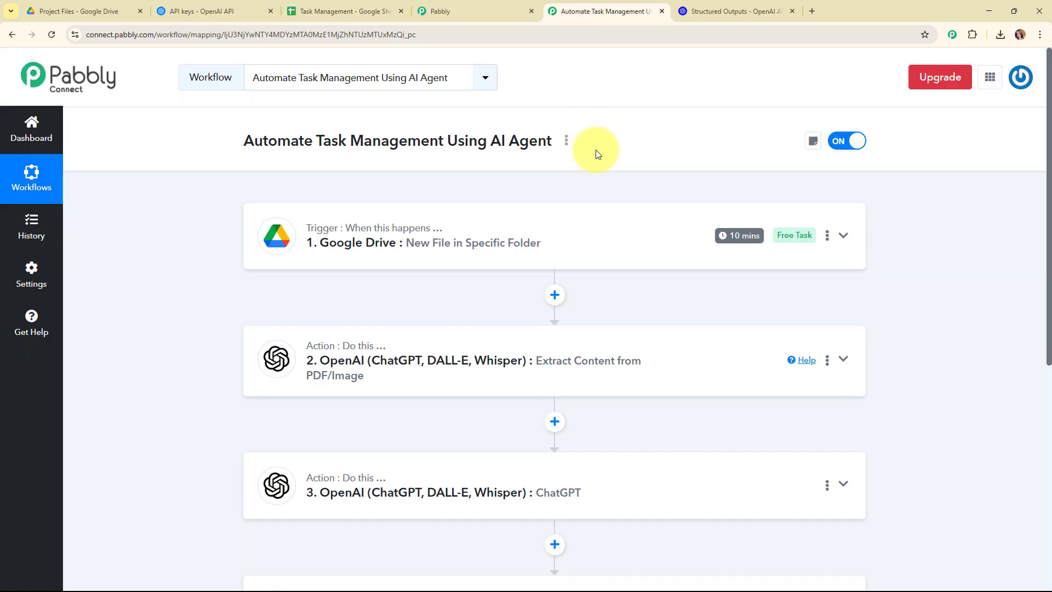
scroll(597, 154, down, 1)
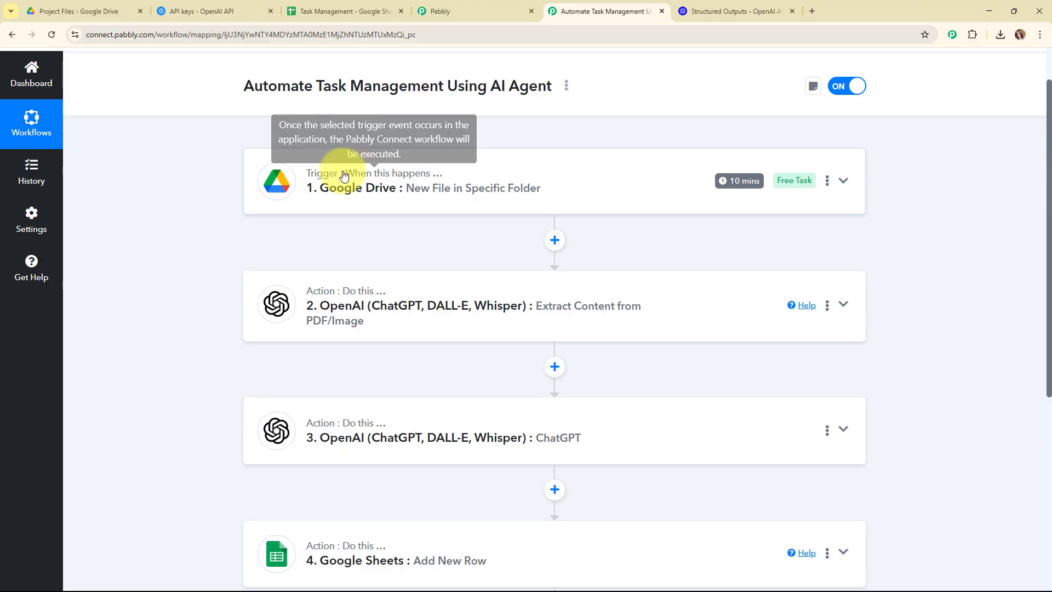
scroll(465, 201, down, 2)
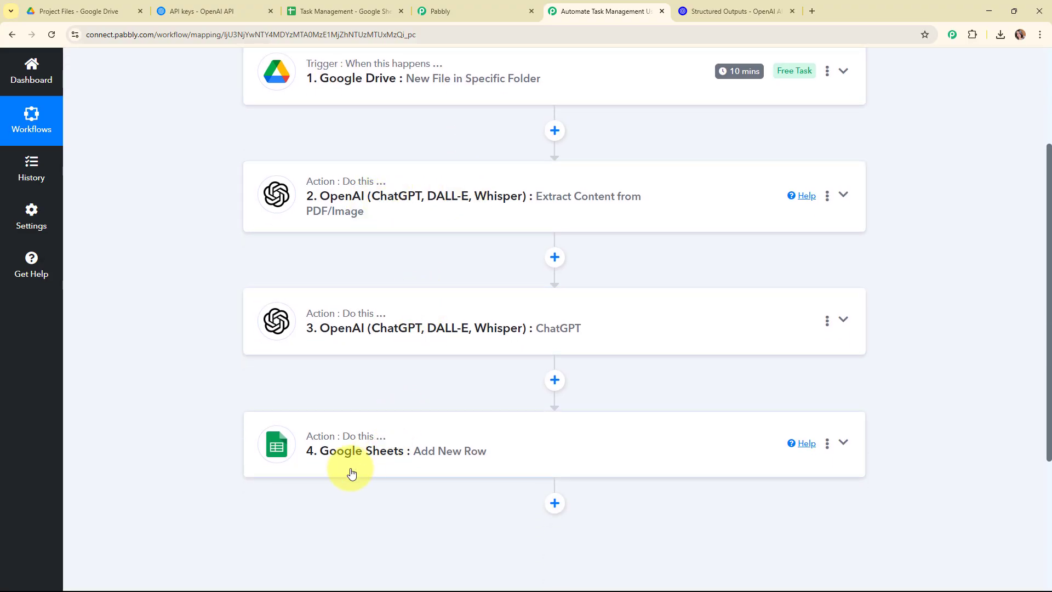
scroll(371, 430, up, 3)
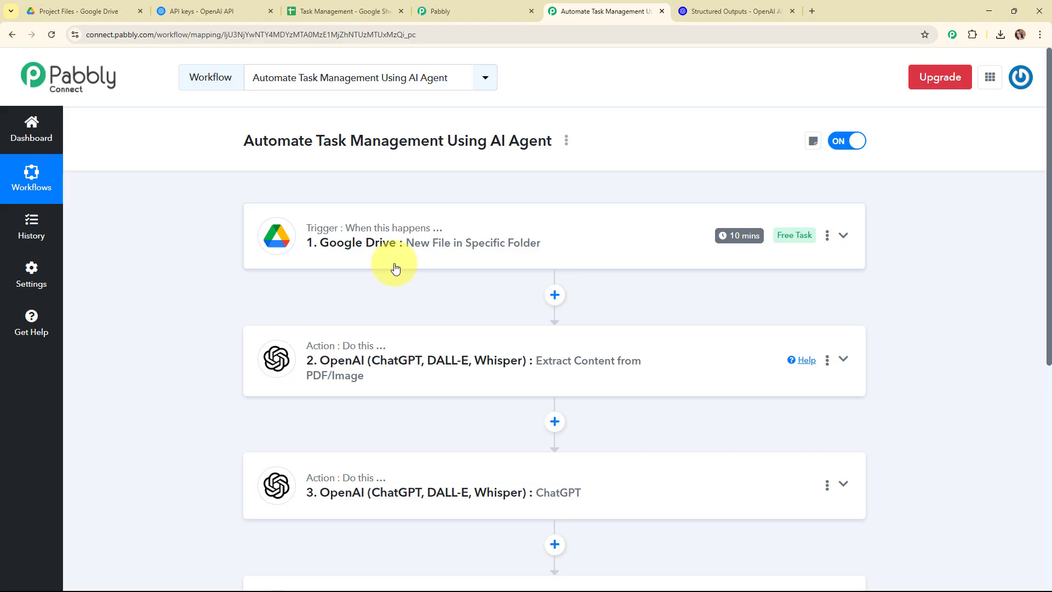
scroll(395, 267, down, 2)
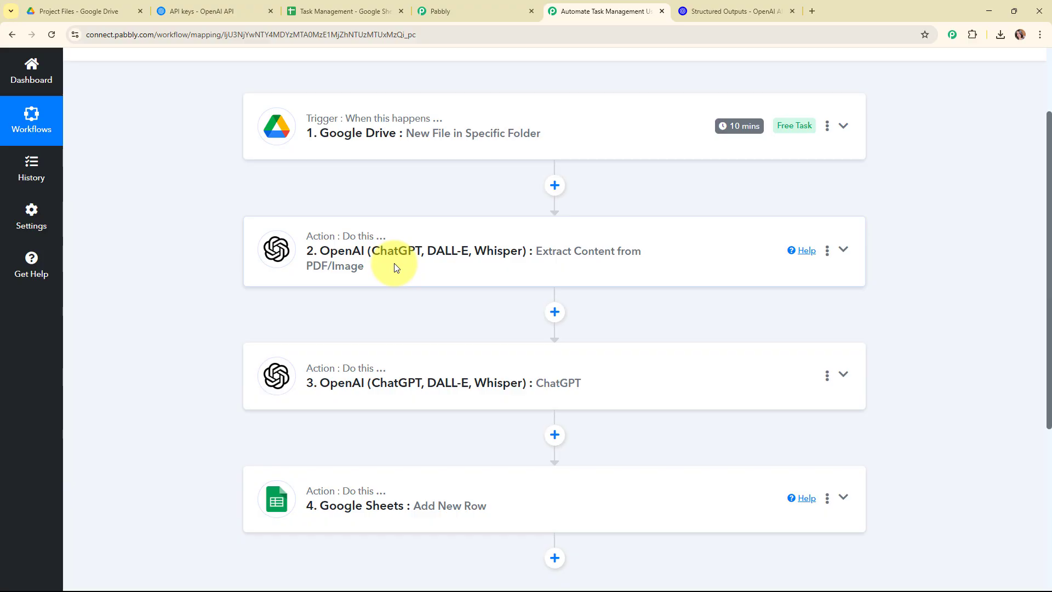
scroll(396, 266, down, 2)
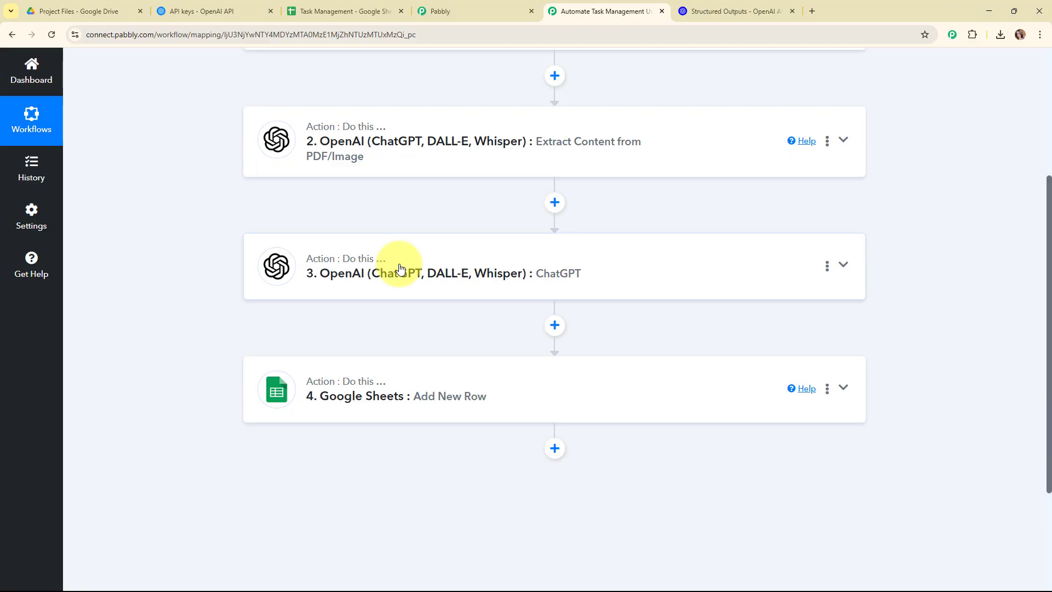
scroll(400, 269, down, 2)
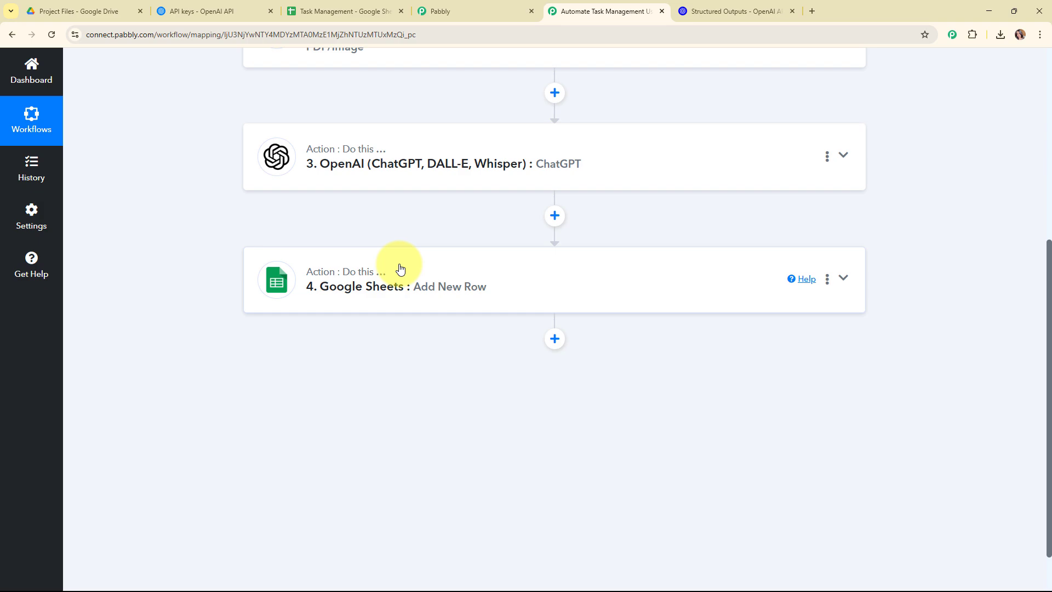
scroll(400, 268, up, 6)
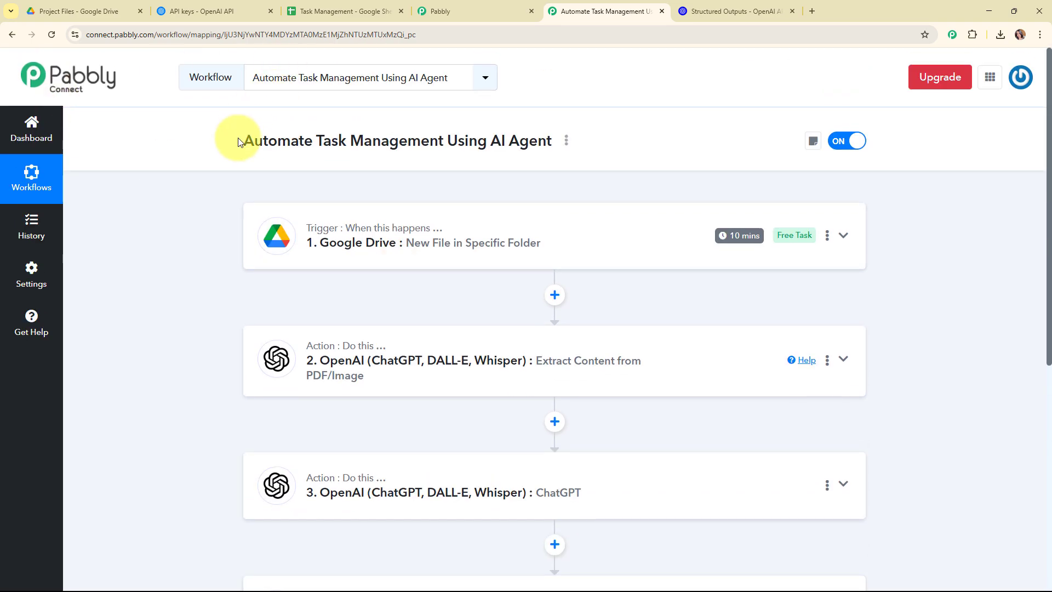
drag(238, 142, 557, 148)
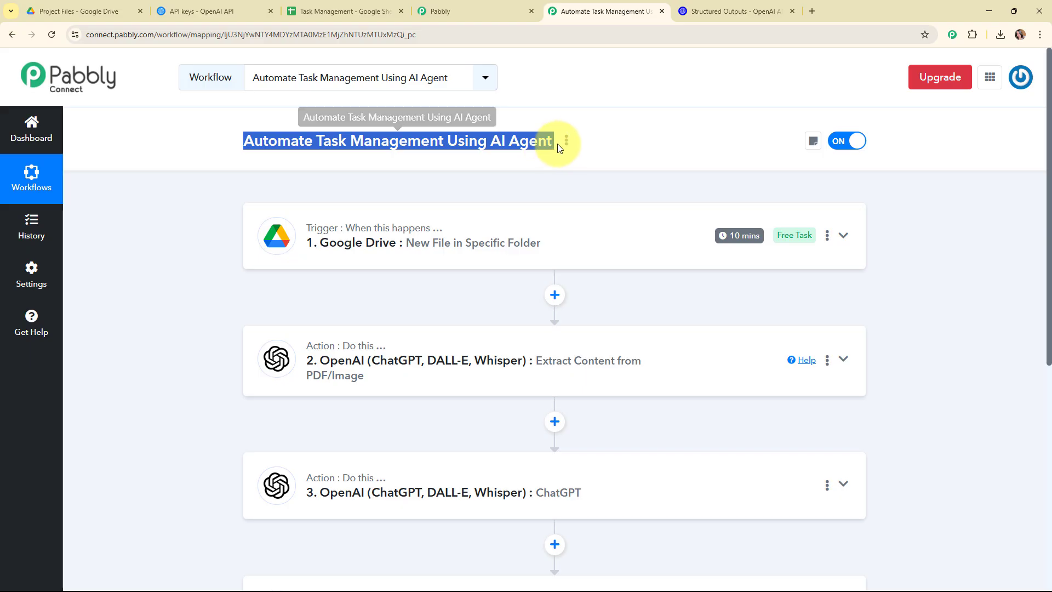
click(567, 189)
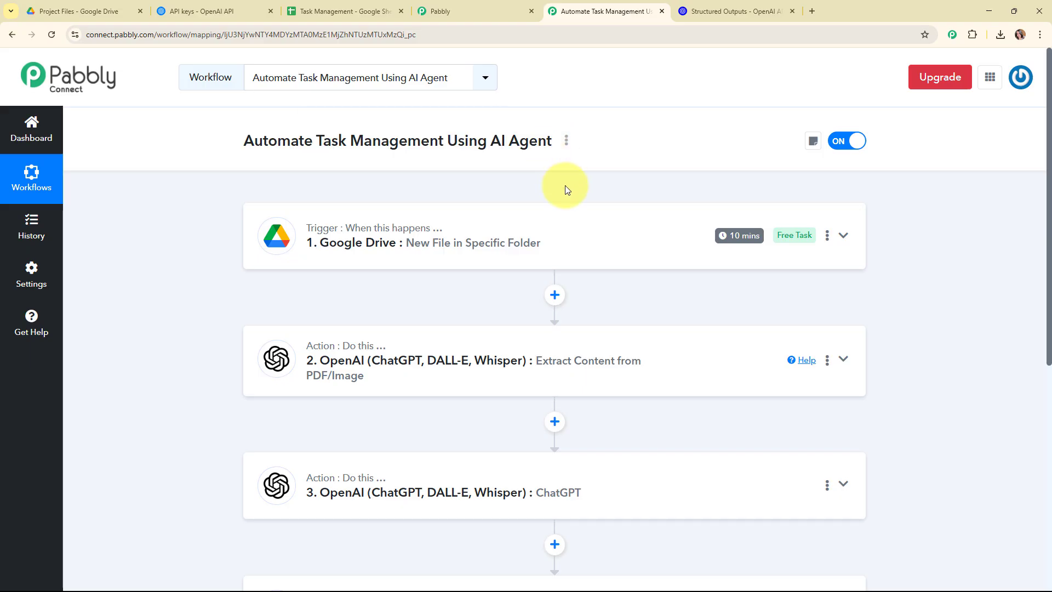